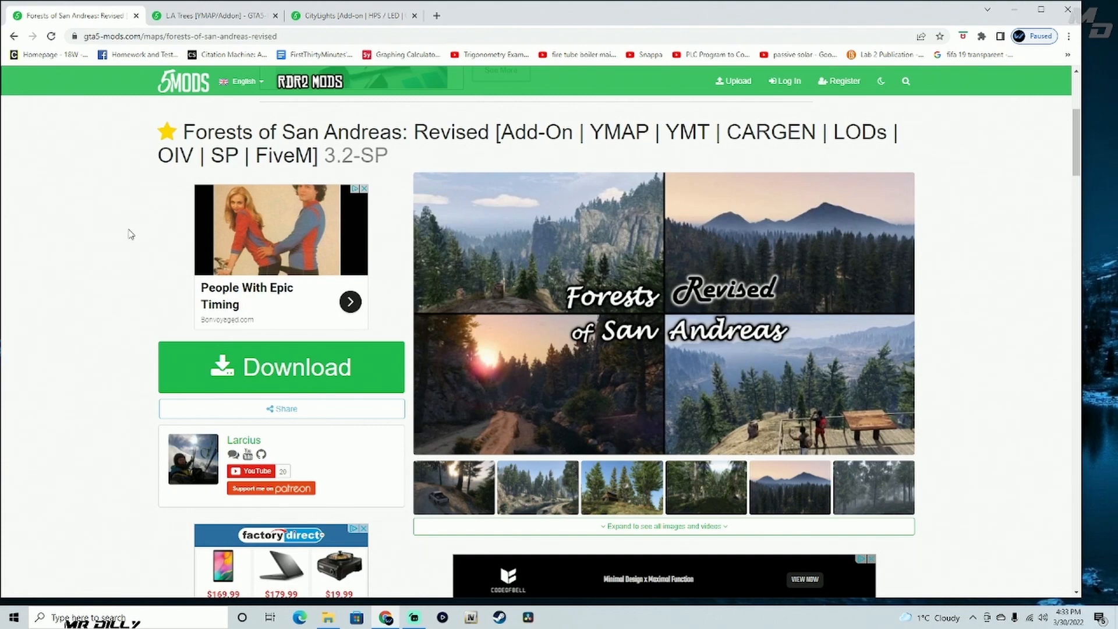
- Review the version list, including 3.2-SP, and the gameconfig and heap recommendations on the Forests of San Andreas: Revised page
scroll(165, 217, "down", 7)
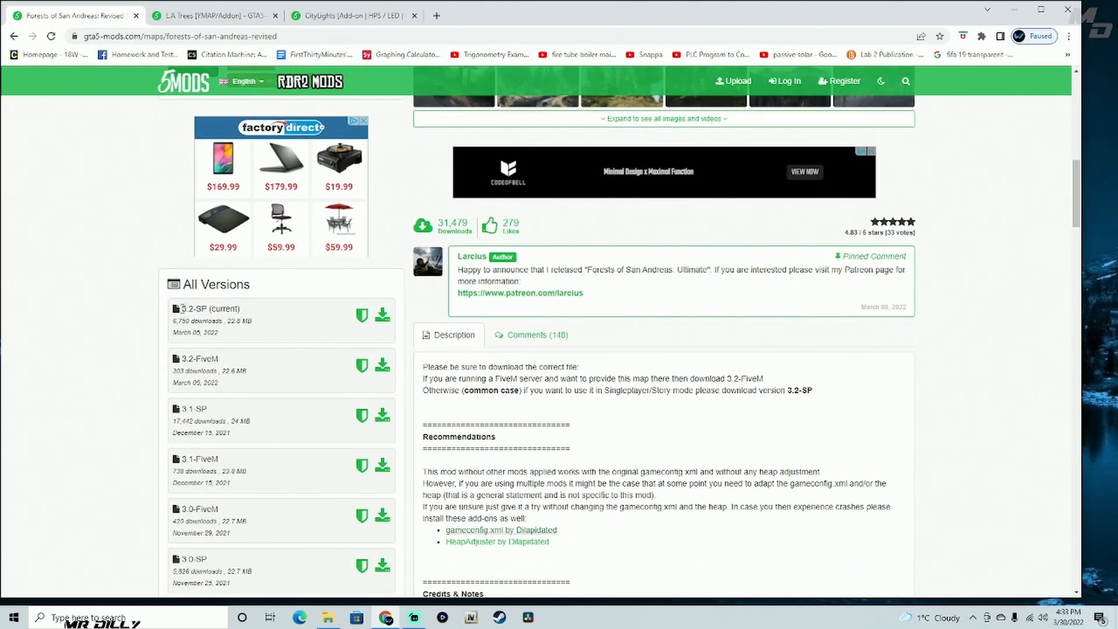
left_click_drag(202, 310, 251, 312)
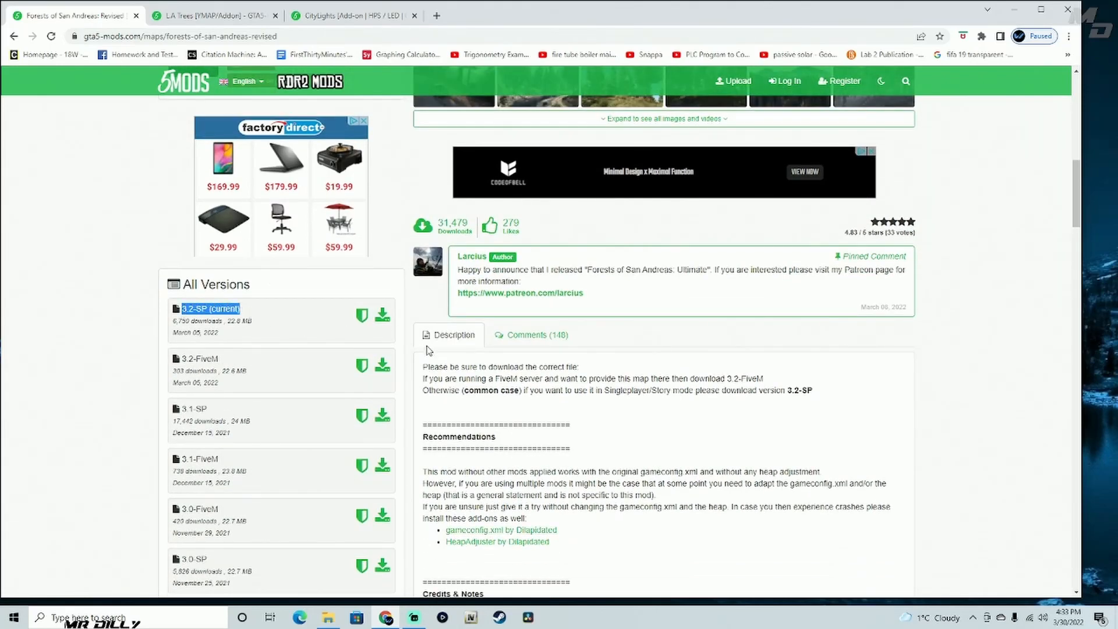
scroll(429, 355, "down", 3)
left_click_drag(430, 204, 618, 367)
left_click(425, 213)
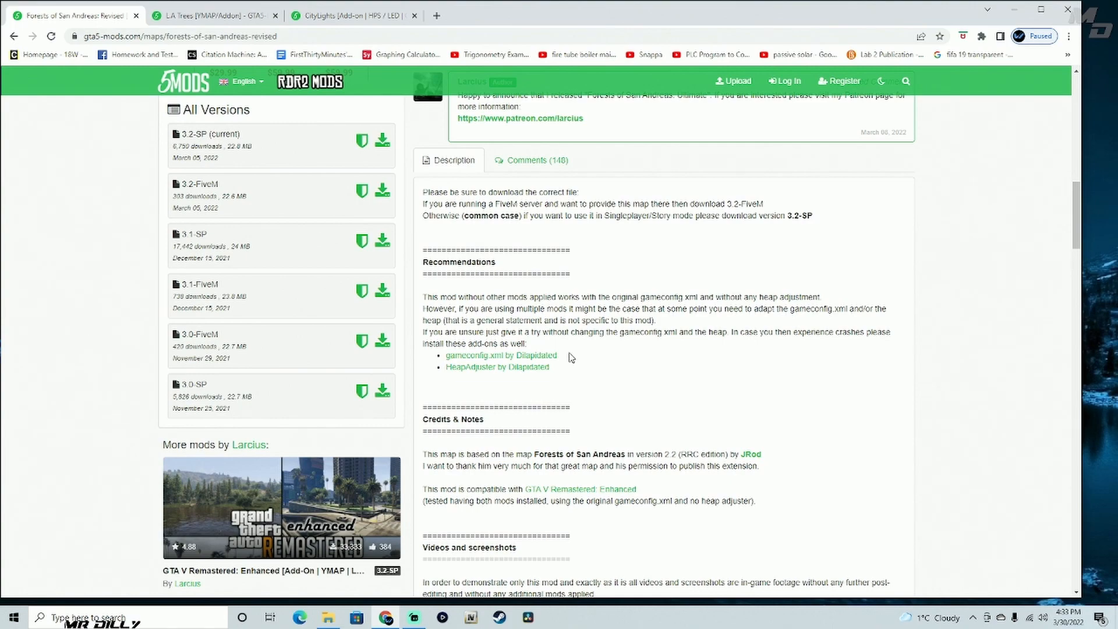
scroll(572, 356, "up", 1)
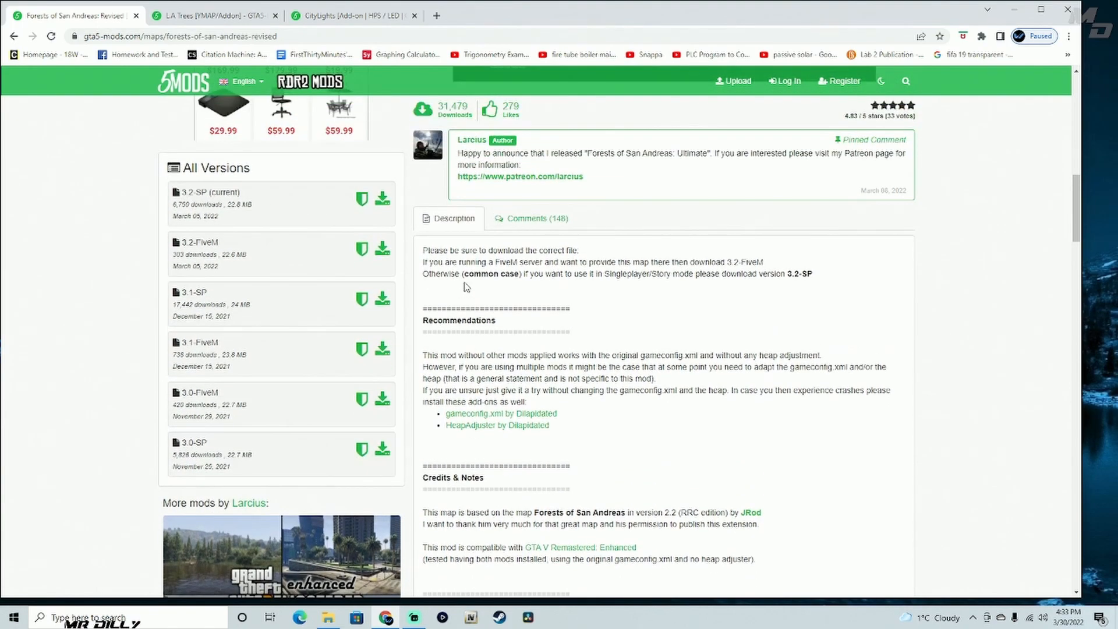
scroll(435, 245, "up", 4)
scroll(435, 245, "down", 3)
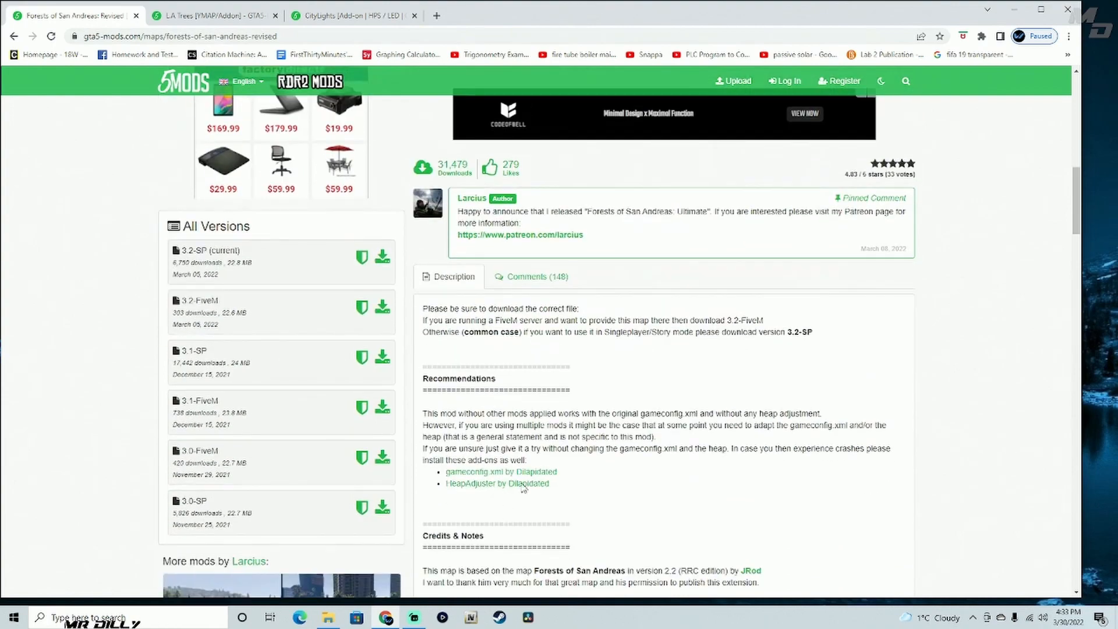
- Open the recommended gameconfig.xml page, then search the site for "game" and open Gameconfig (1.0.2545) for Limitless Vehicles
left_click(488, 472)
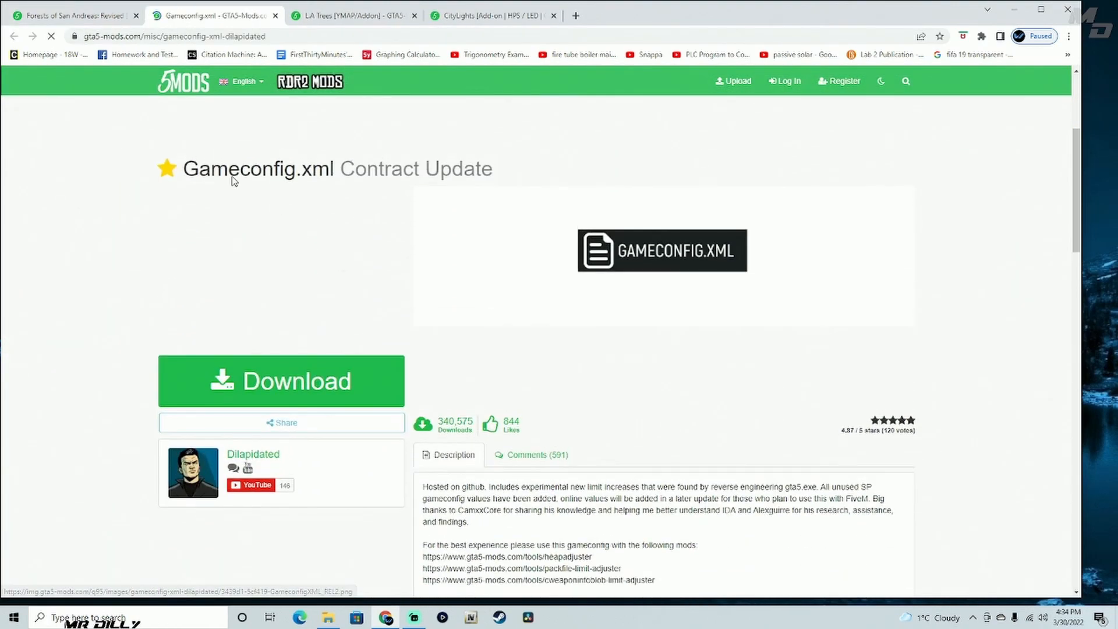
left_click(905, 81)
type("game")
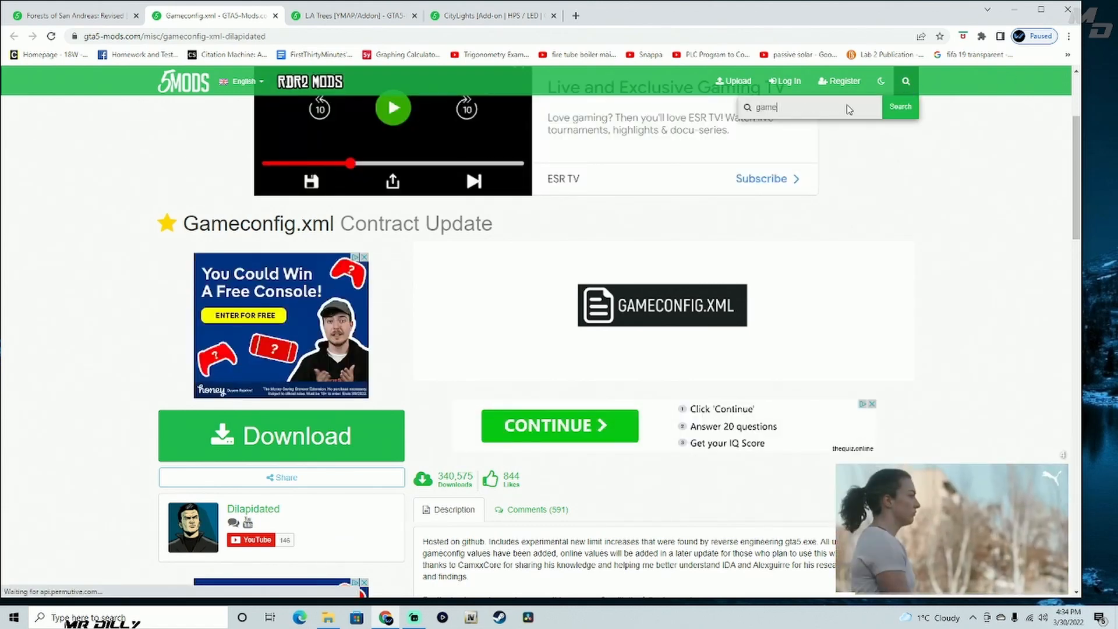
key("Return")
scroll(600, 265, "down", 3)
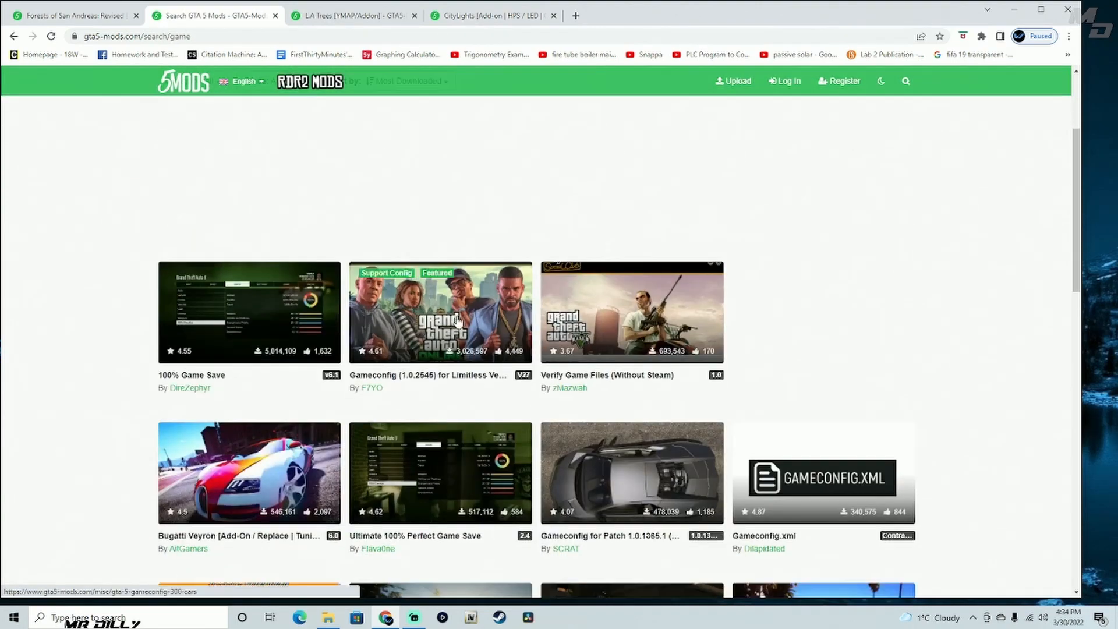
left_click(424, 322)
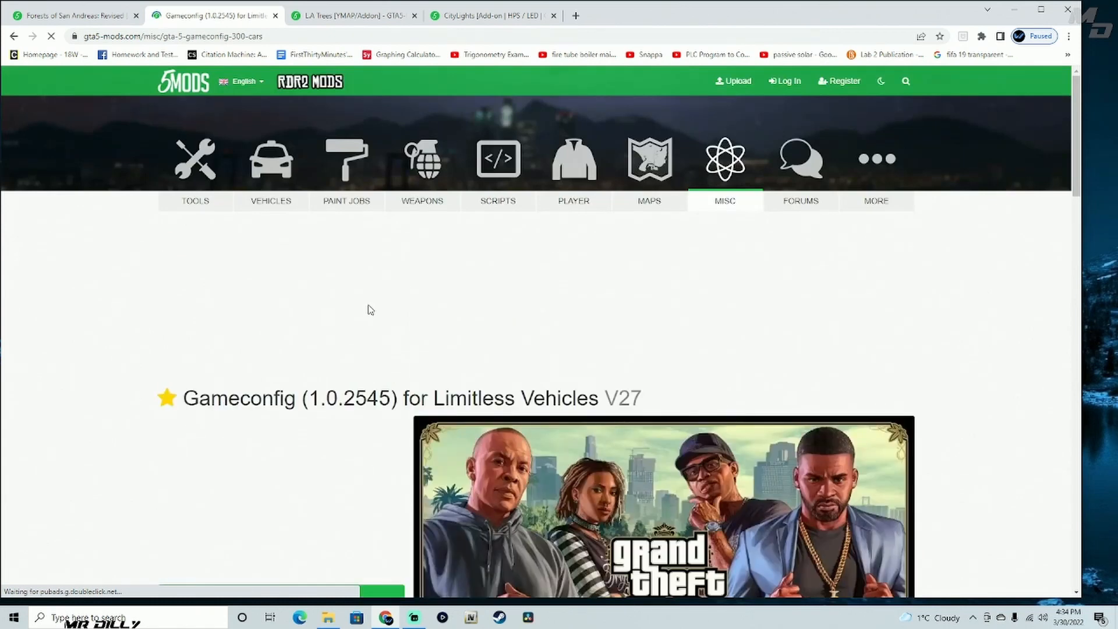
scroll(371, 310, "down", 3)
scroll(371, 310, "down", 1)
scroll(370, 310, "down", 2)
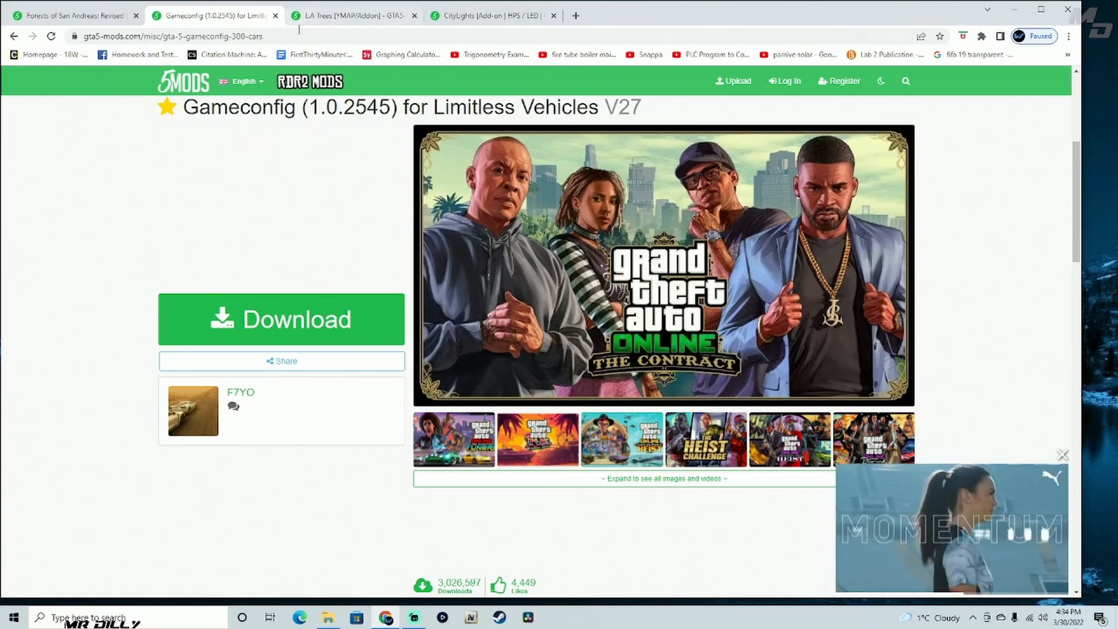
- Switch to the L.A Trees [YMAP/Addon] mod page and look over its title and preview area
left_click(335, 17)
scroll(146, 247, "up", 5)
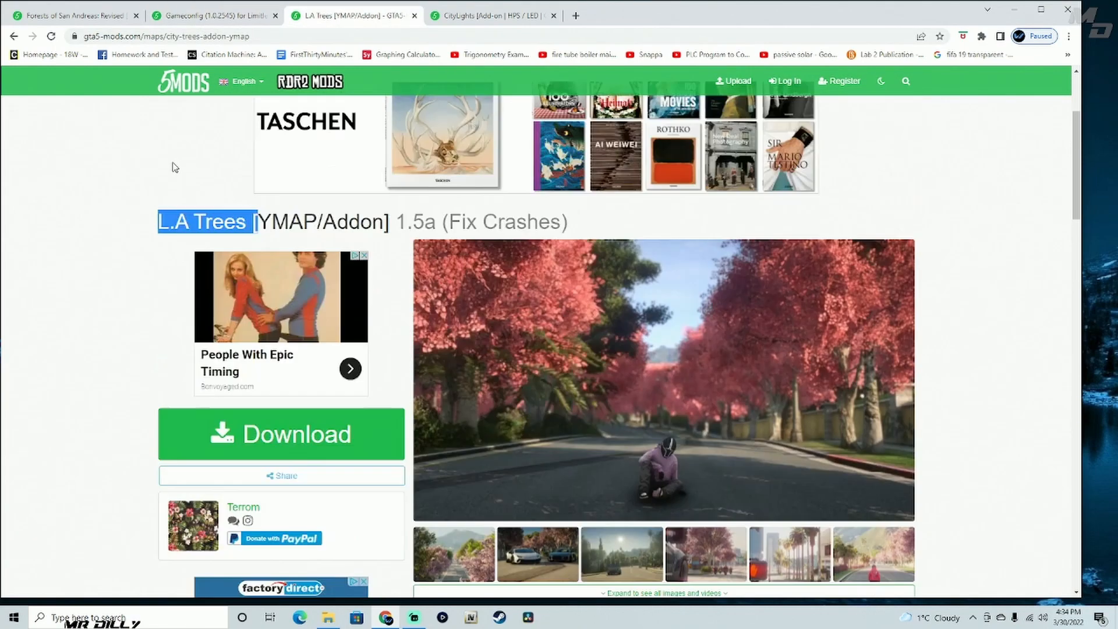
left_click(156, 324)
scroll(156, 324, "down", 3)
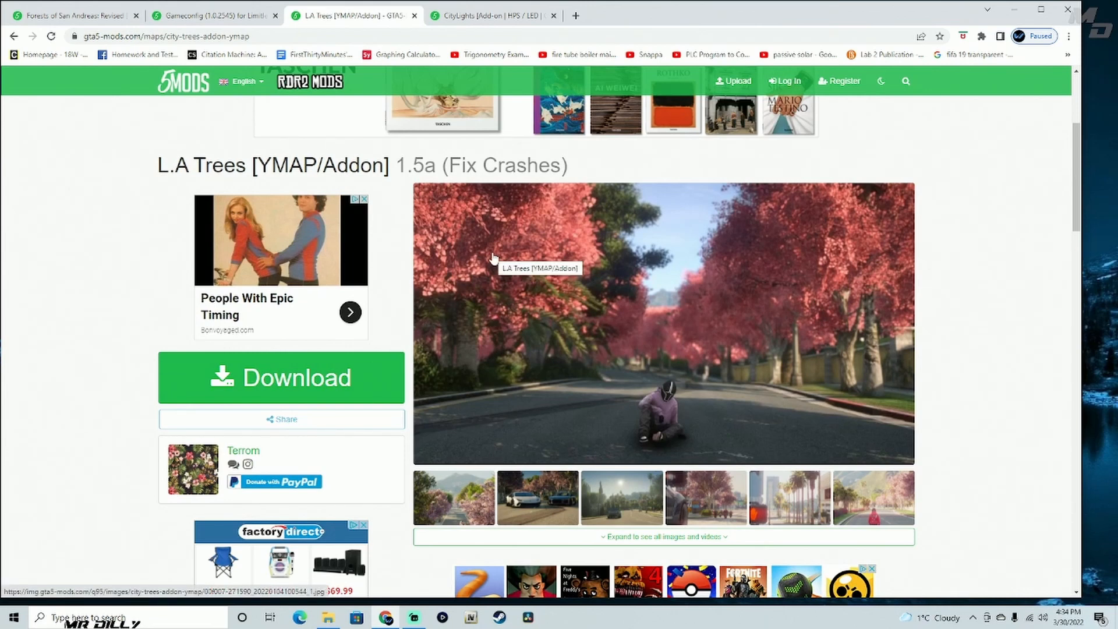
- Browse the L.A Trees screenshots enlarged from the second to the seventh image, and close the image viewer
left_click(468, 516)
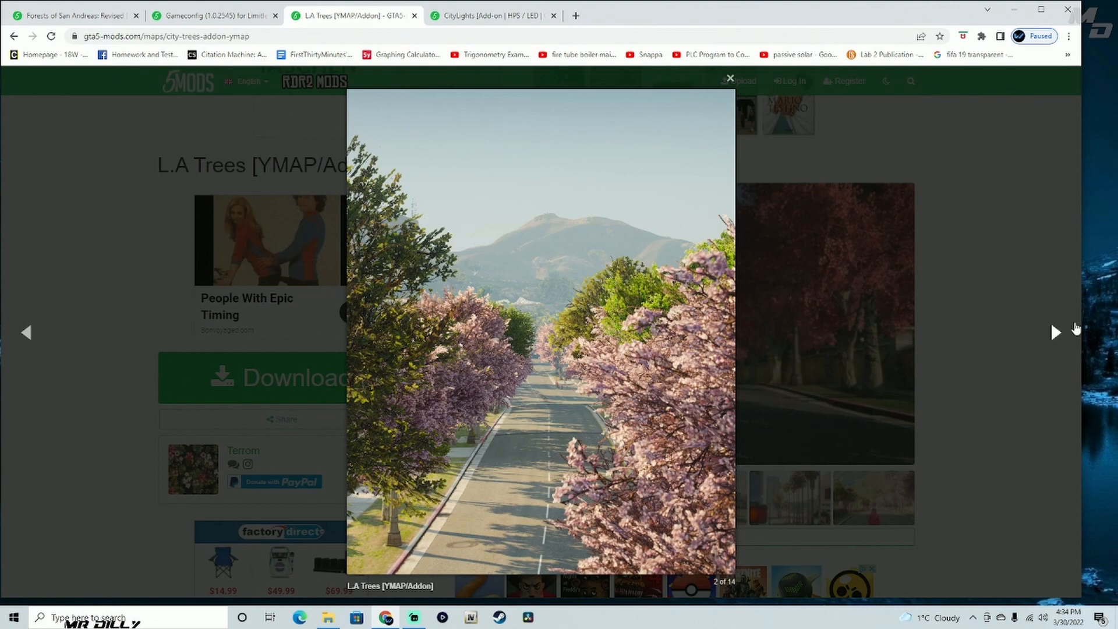
left_click(1054, 336)
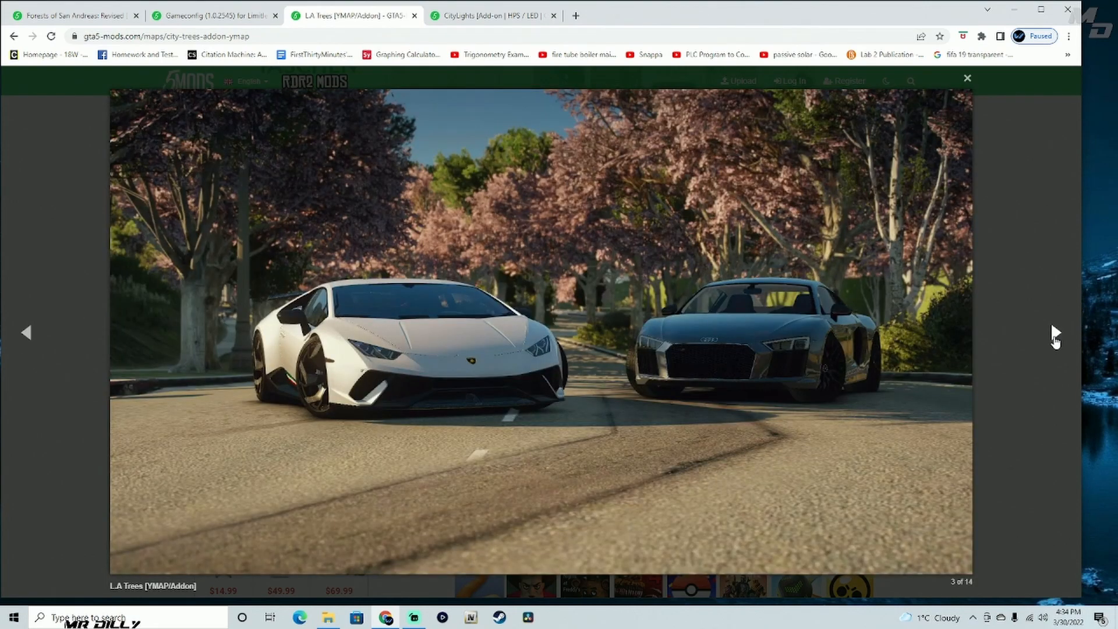
left_click(1054, 336)
left_click(1054, 336)
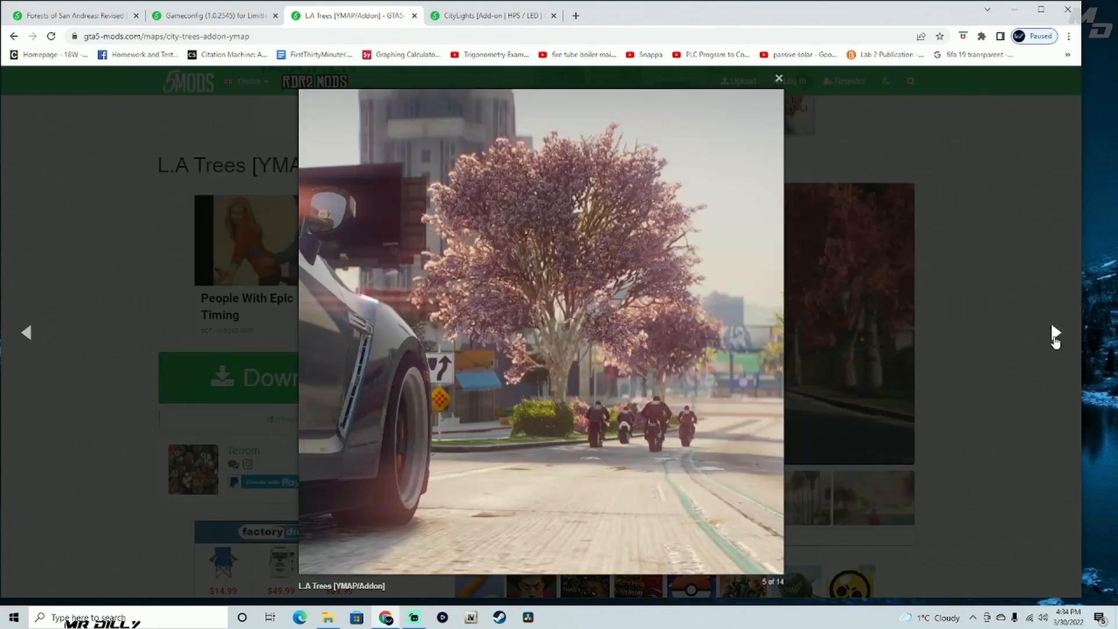
left_click(1054, 336)
left_click(1054, 336)
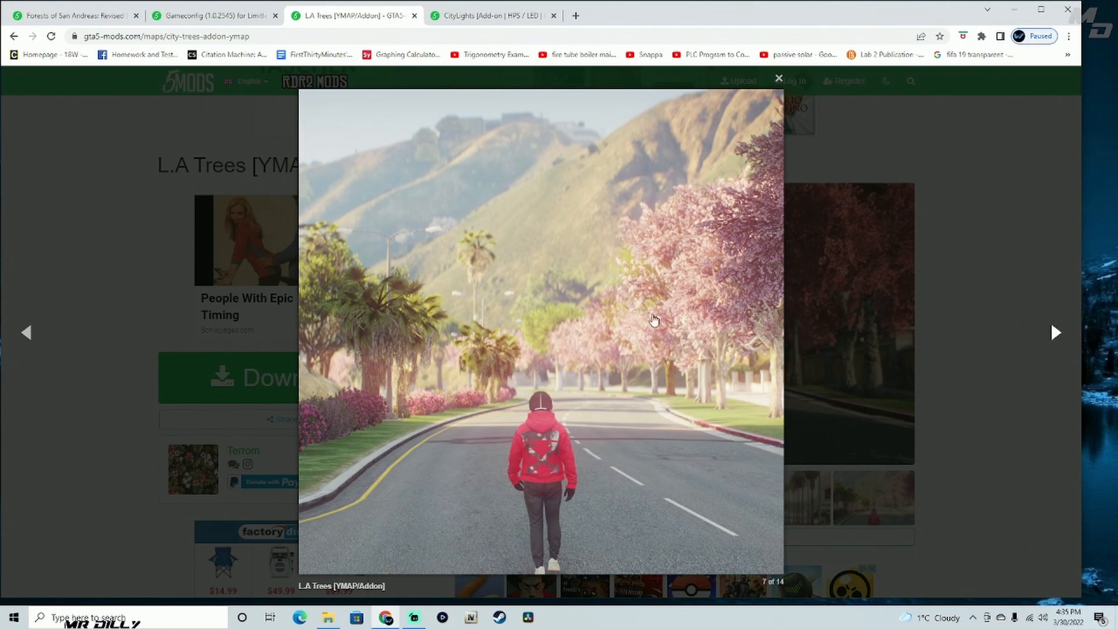
left_click(778, 77)
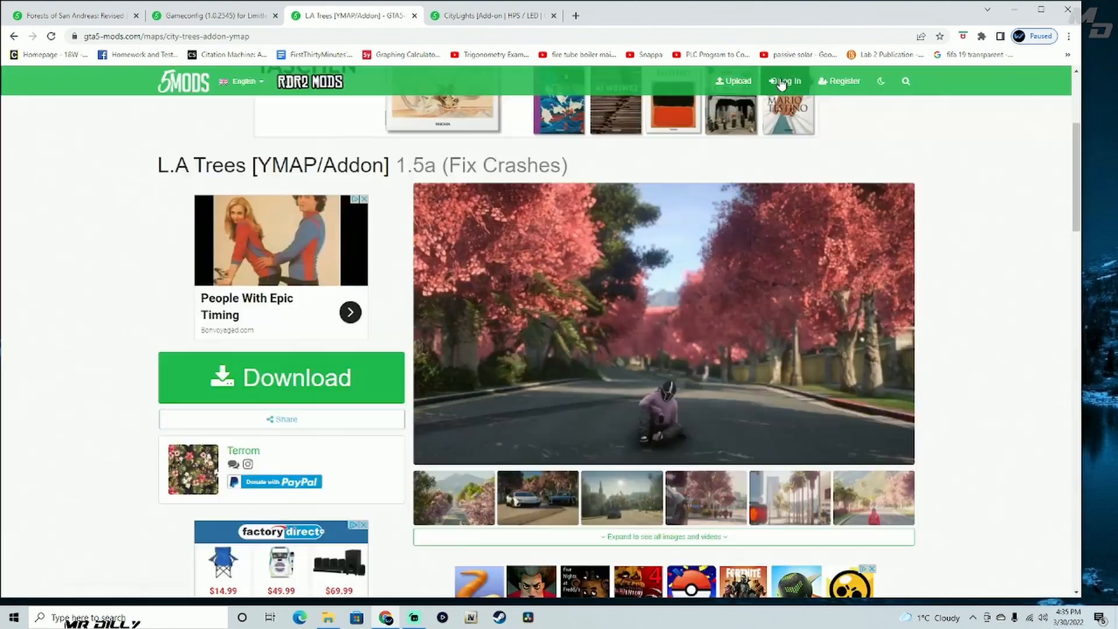
- Review the CityLights mod page, checking its version list and description and viewing the main night-time screenshot enlarged
left_click(484, 19)
scroll(88, 274, "up", 2)
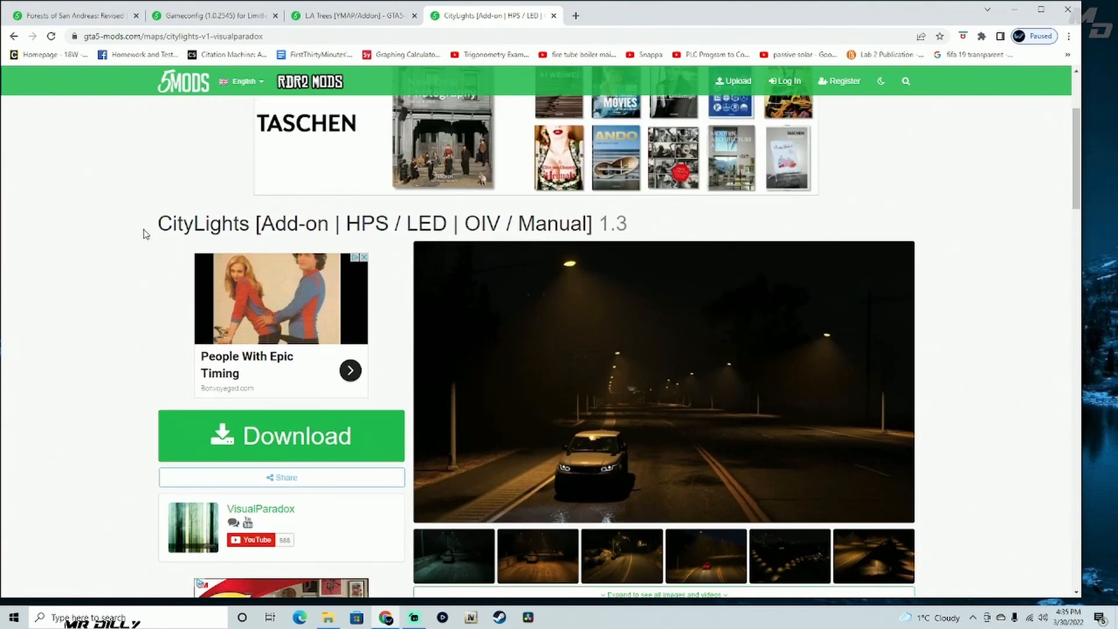
double_click(166, 223)
scroll(155, 278, "down", 6)
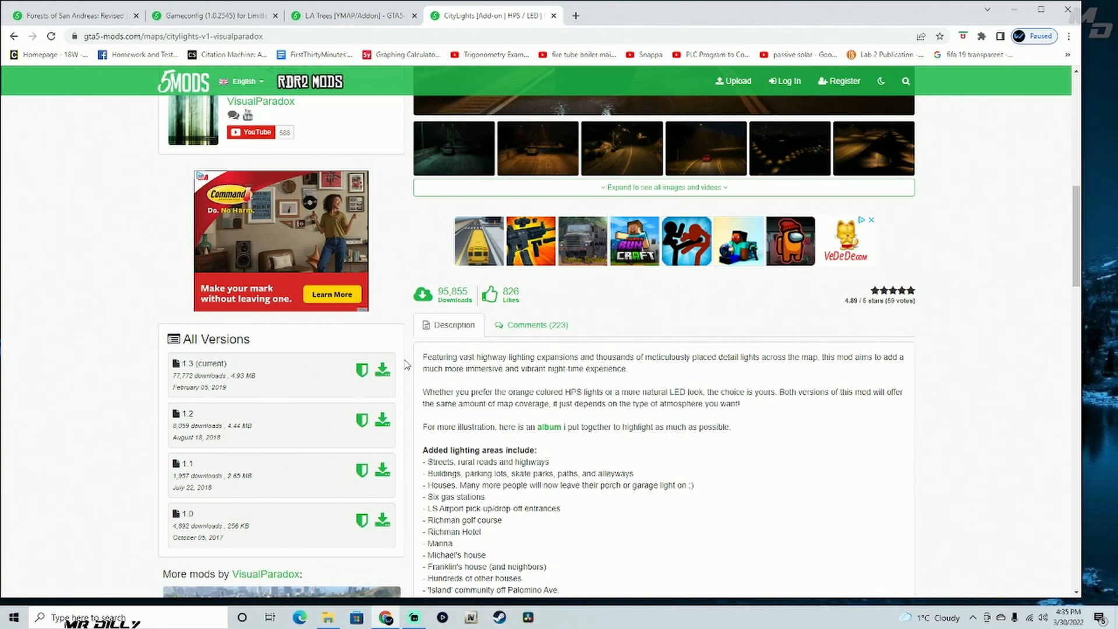
scroll(406, 364, "up", 6)
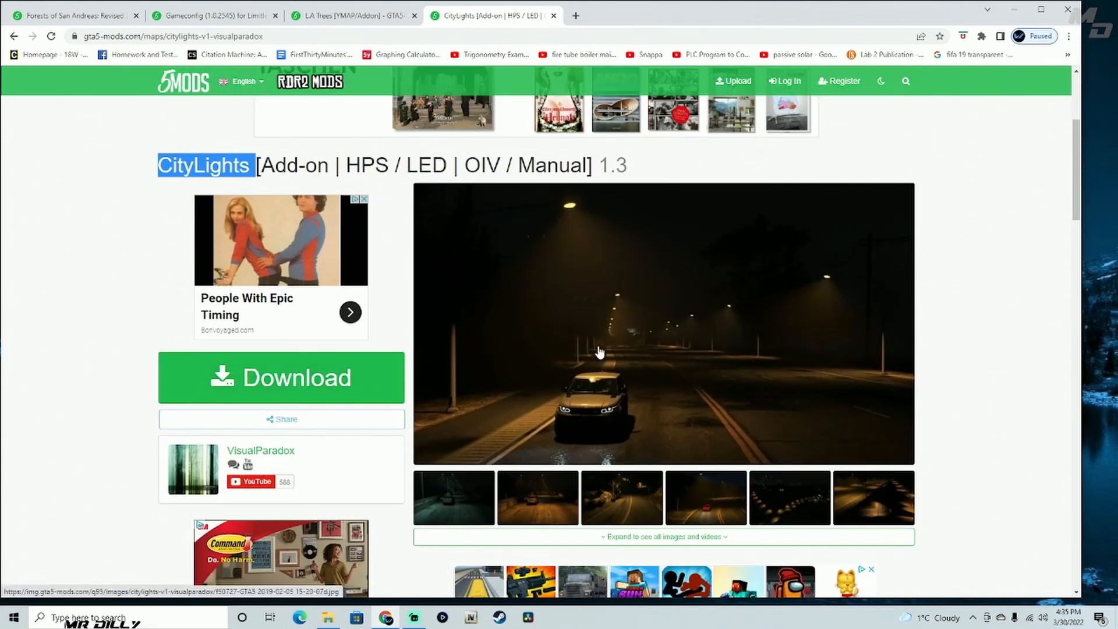
left_click(567, 354)
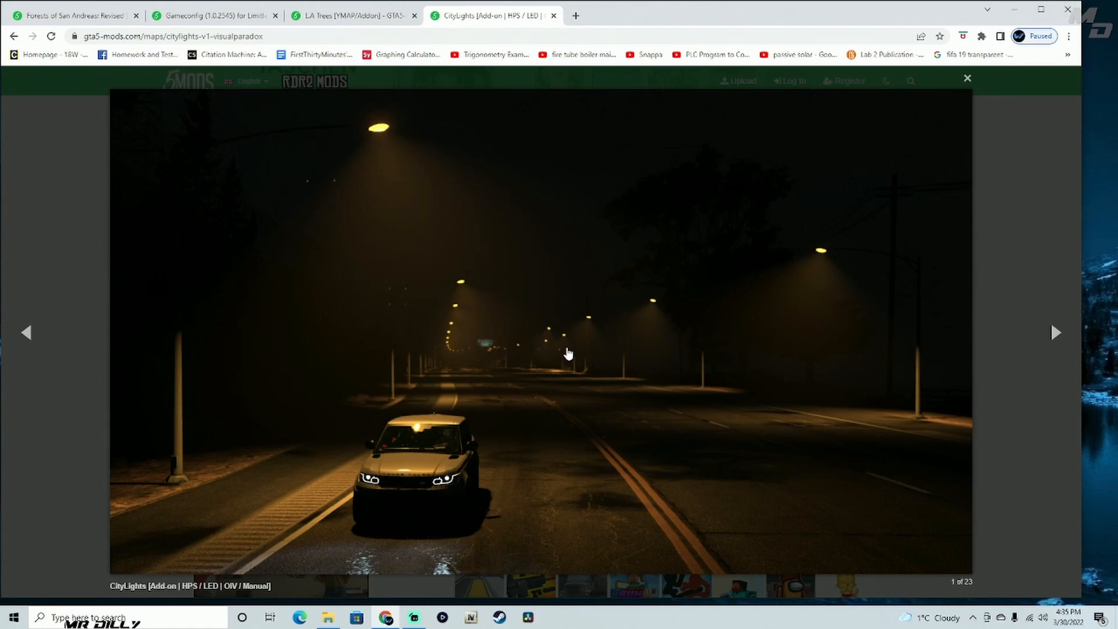
left_click(968, 80)
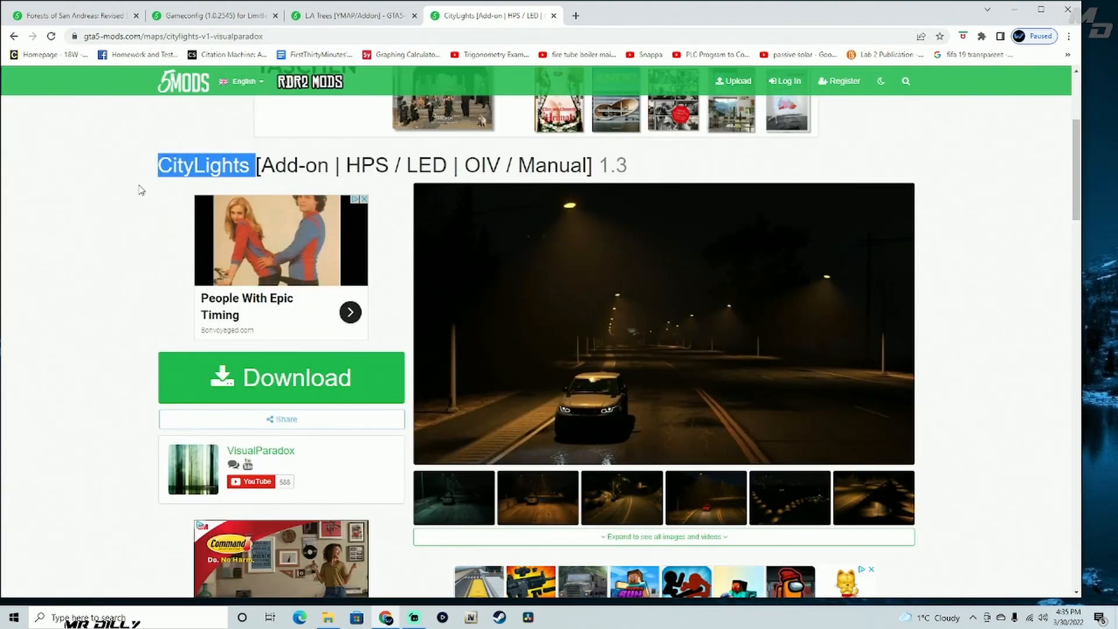
left_click(141, 190)
scroll(142, 190, "down", 4)
scroll(141, 191, "up", 1)
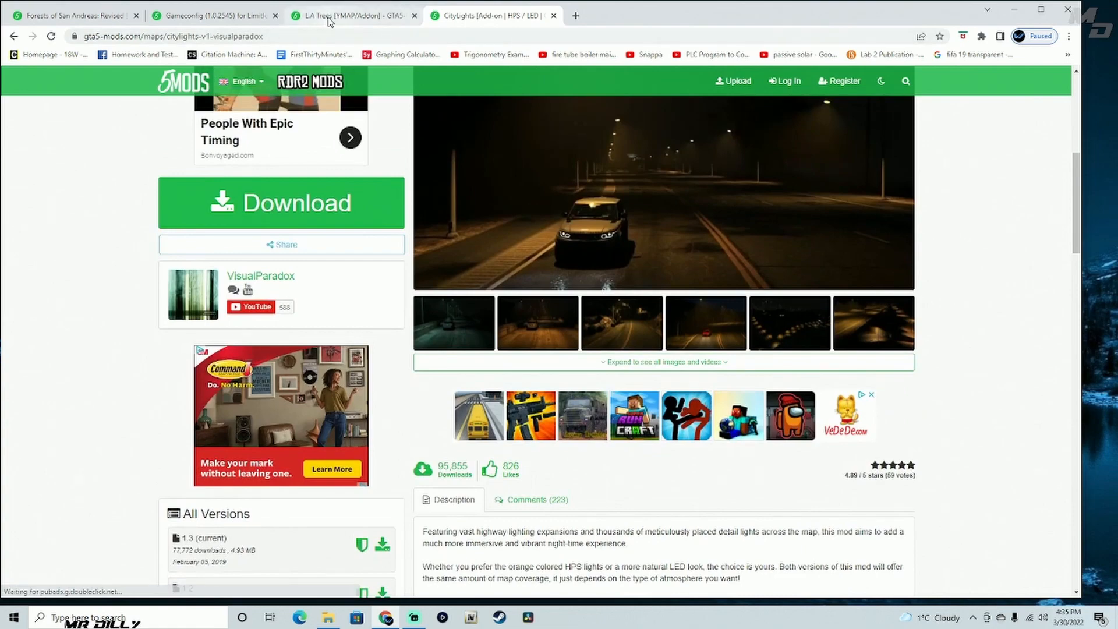
- Return to the L.A Trees page and check the current version 1.5a (Fix Crashes) in its version list
left_click(329, 17)
scroll(145, 207, "down", 8)
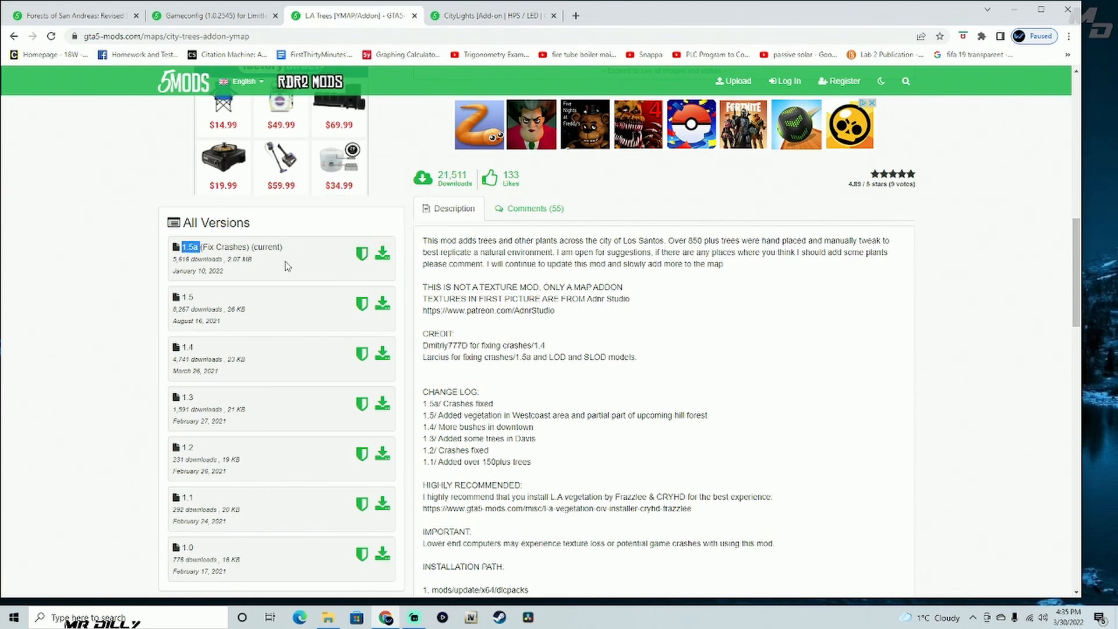
left_click_drag(288, 253, 267, 255)
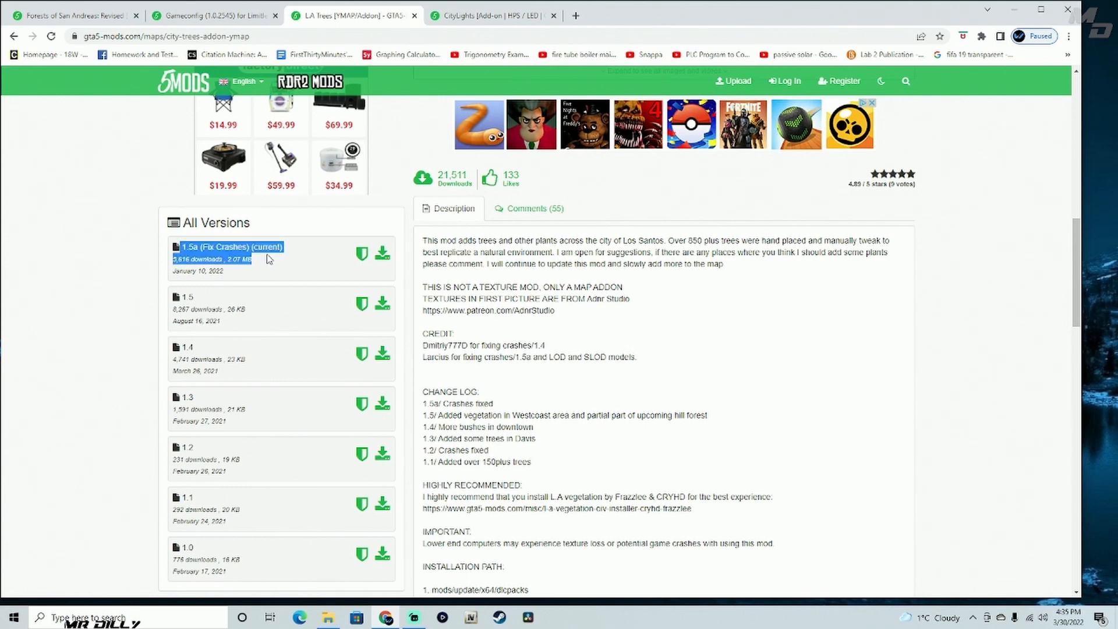
left_click(337, 262)
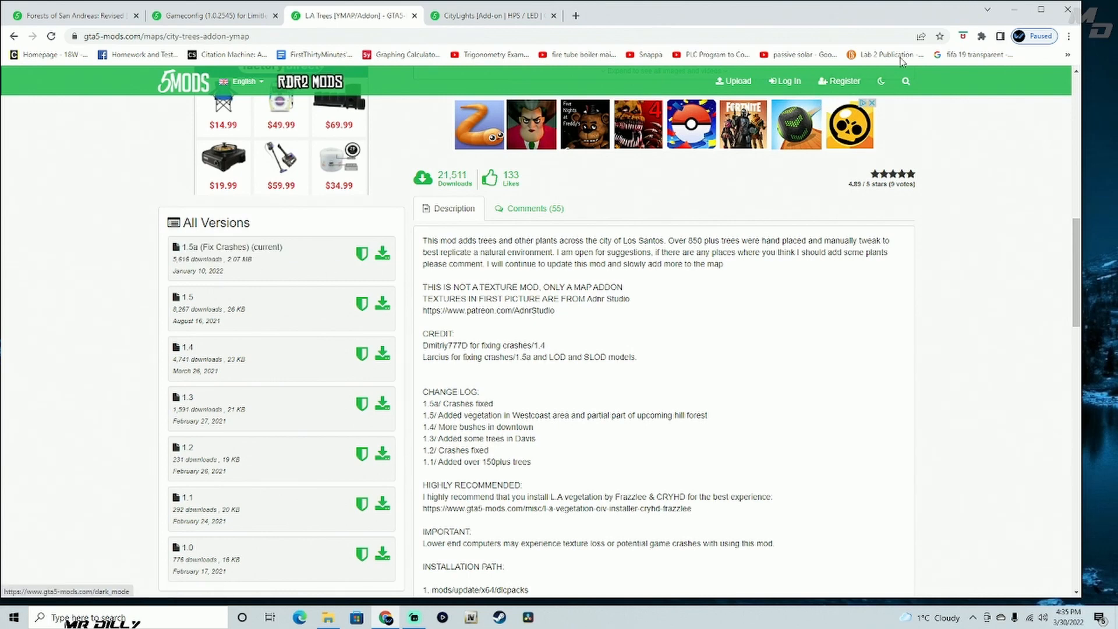
- Minimize the browser to reveal the Grand Theft Auto V folder, and launch OpenIV for the Windows version of Grand Theft Auto V
left_click(1015, 10)
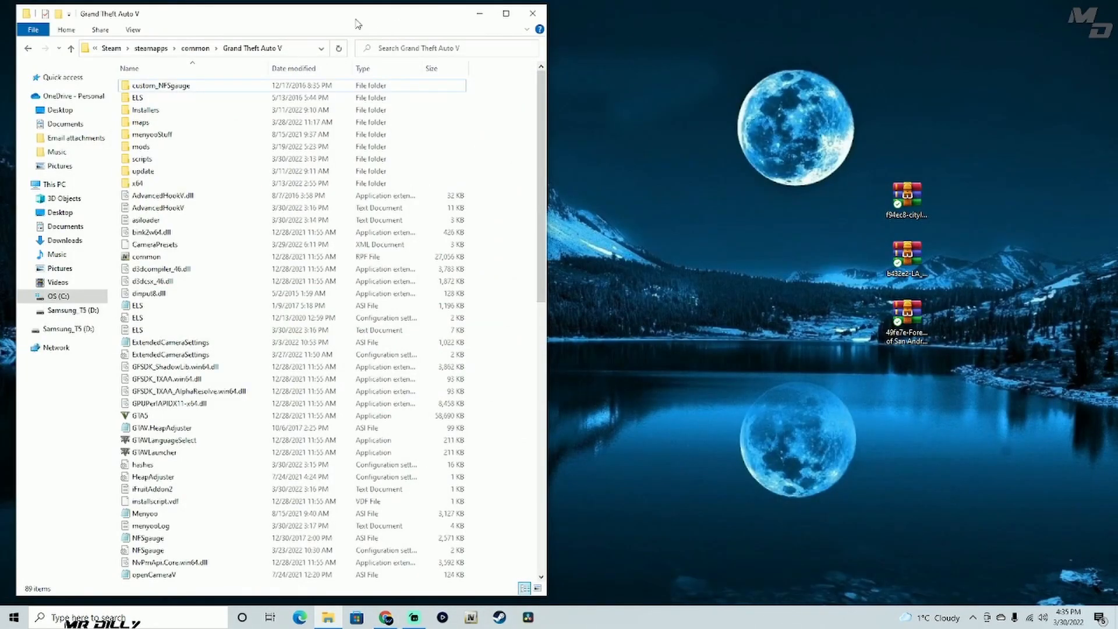
left_click_drag(358, 24, 354, 24)
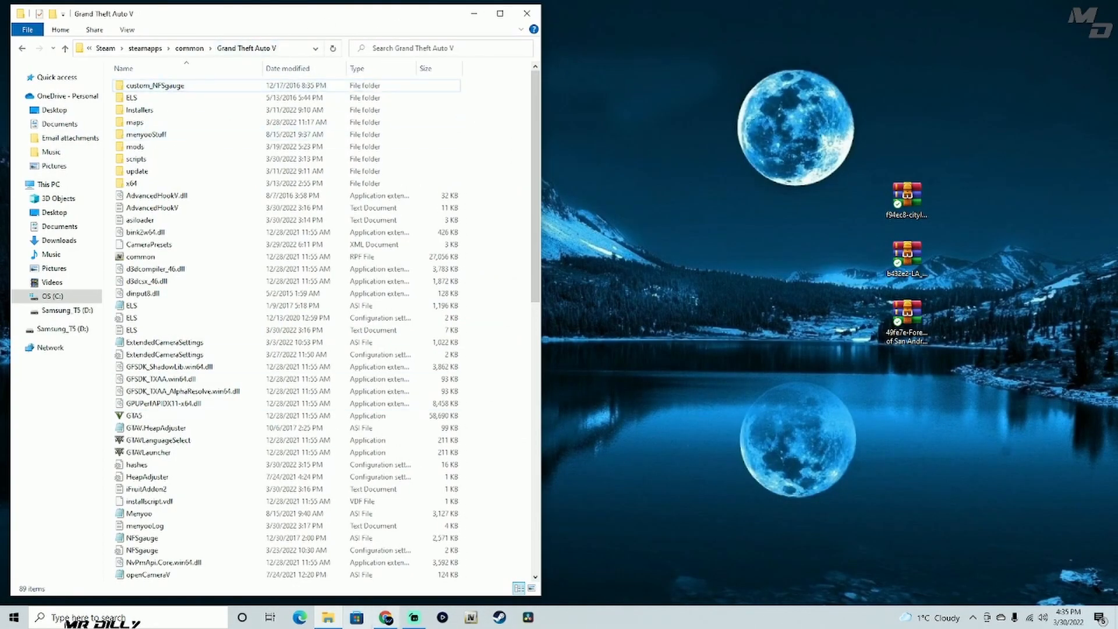
left_click(473, 620)
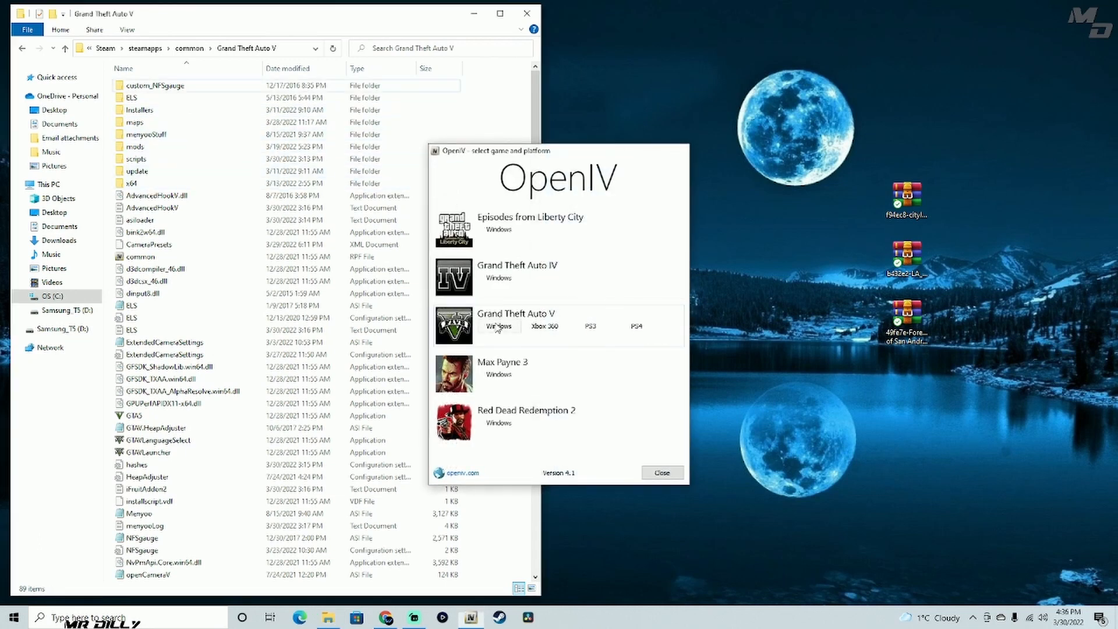
left_click(499, 325)
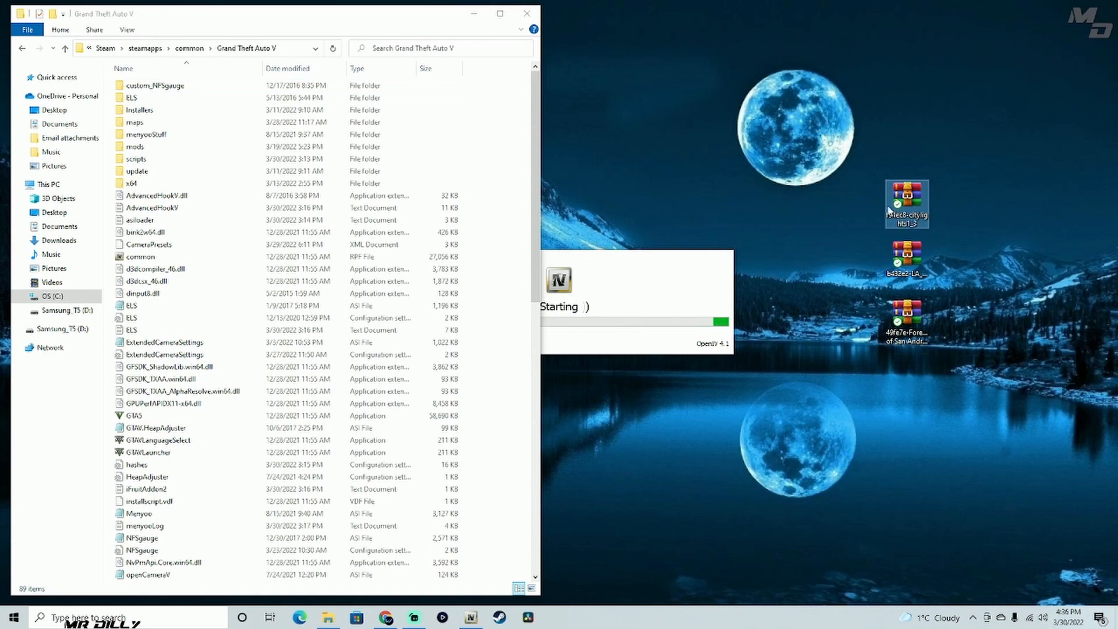
- Extract the f94ec8-citylights1_3 archive to a desktop folder and place that folder's window beside the Grand Theft Auto V folder
double_click(907, 201)
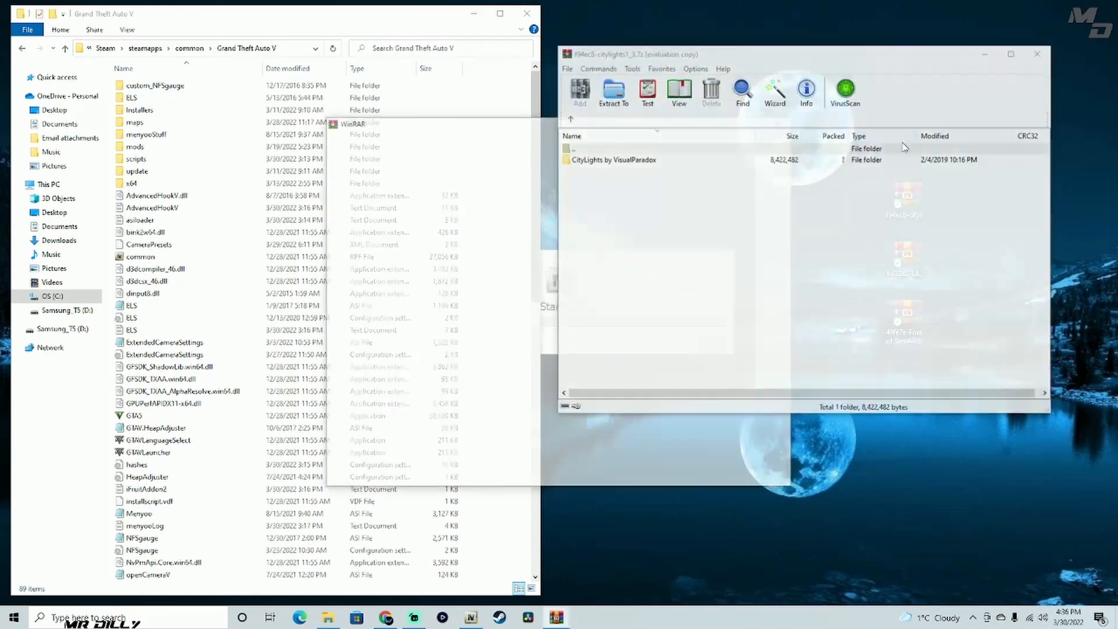
left_click(782, 123)
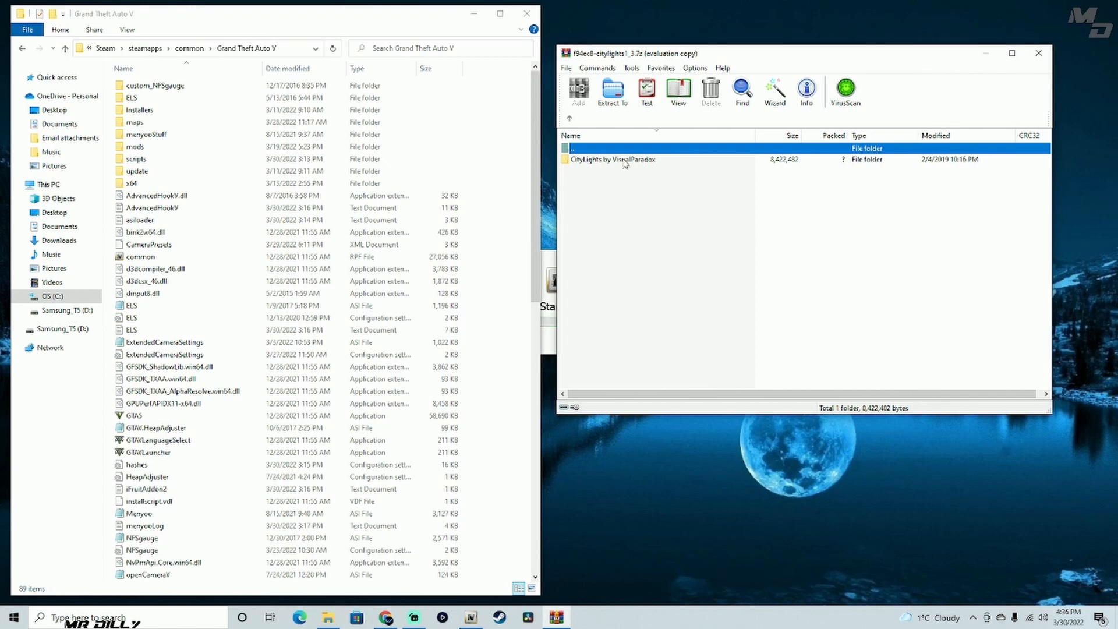
left_click(774, 105)
left_click(804, 318)
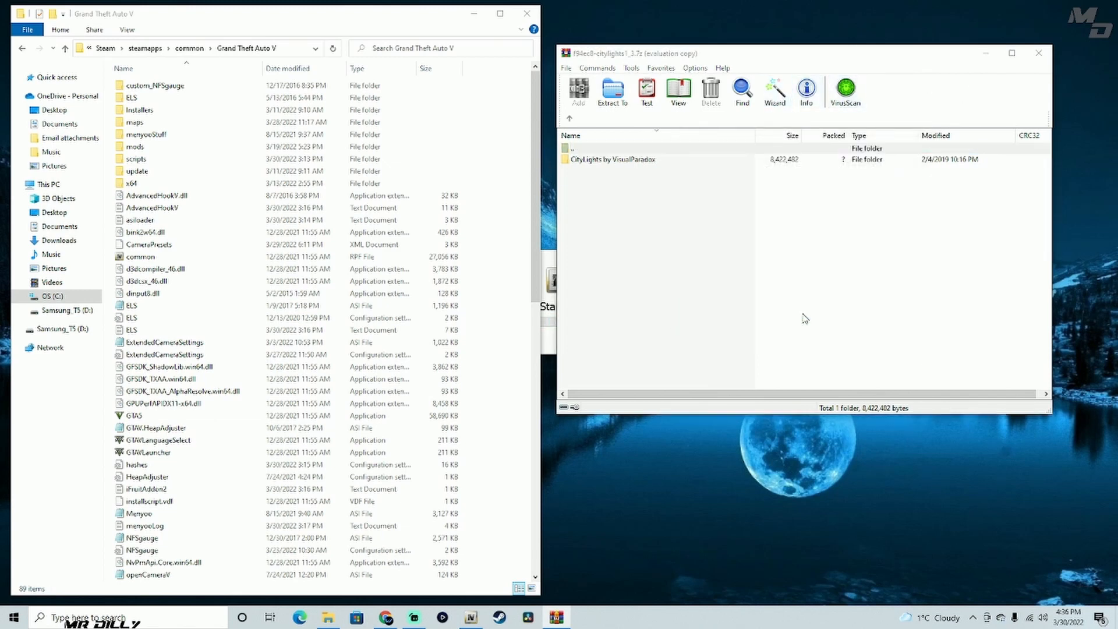
left_click(1039, 53)
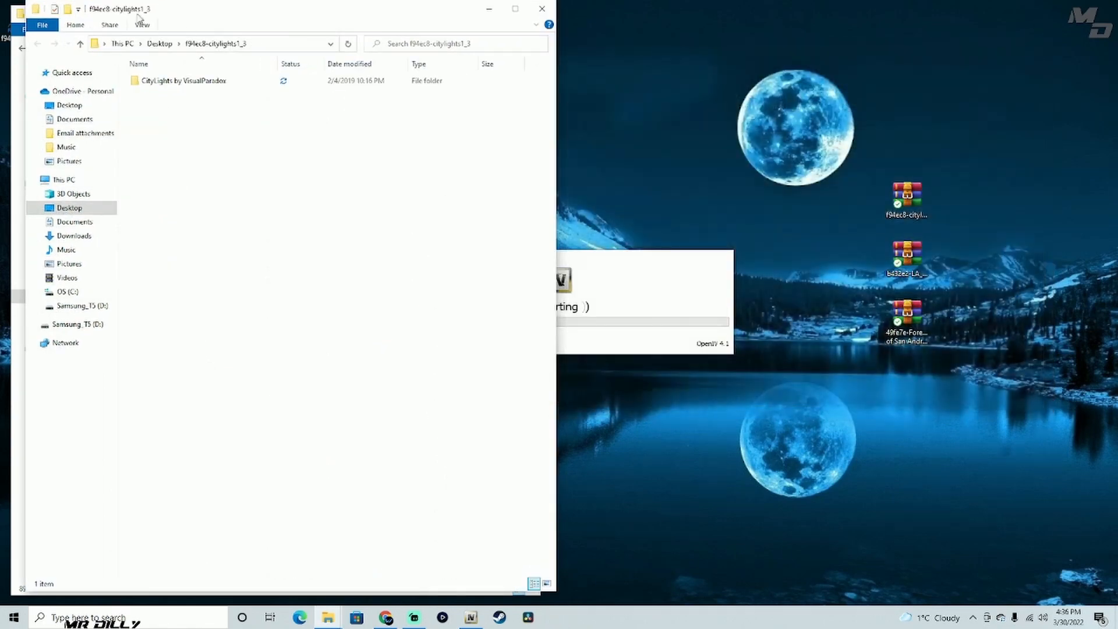
left_click_drag(205, 18, 706, 16)
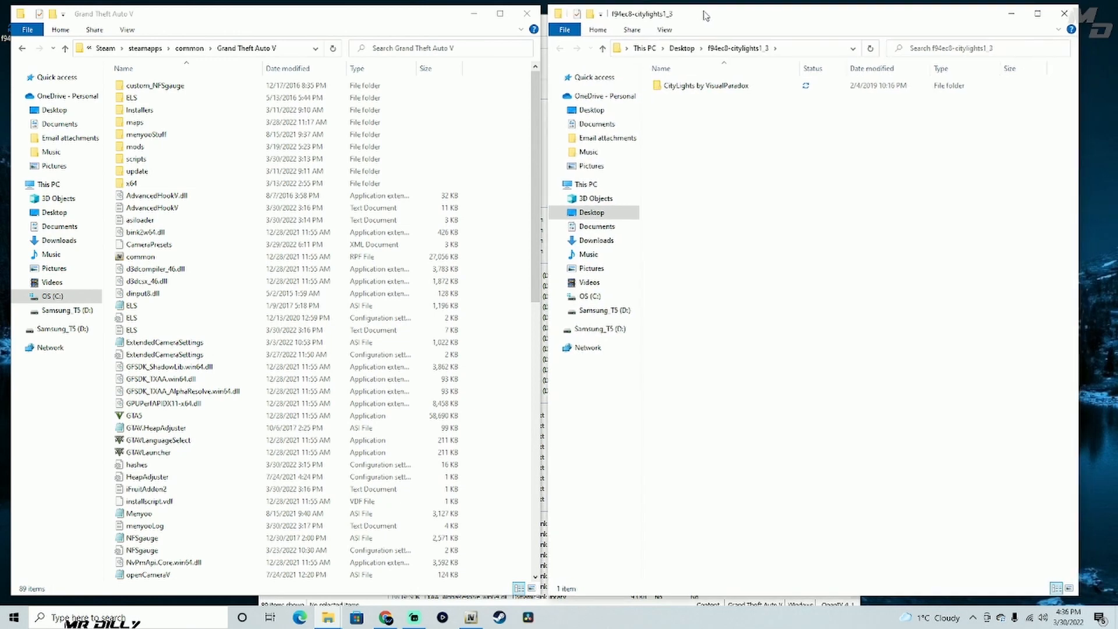
- Briefly bring up OpenIV and hide it again, and open the CityLights by VisualParadox folder inside f94ec8-citylights1_3
left_click(471, 617)
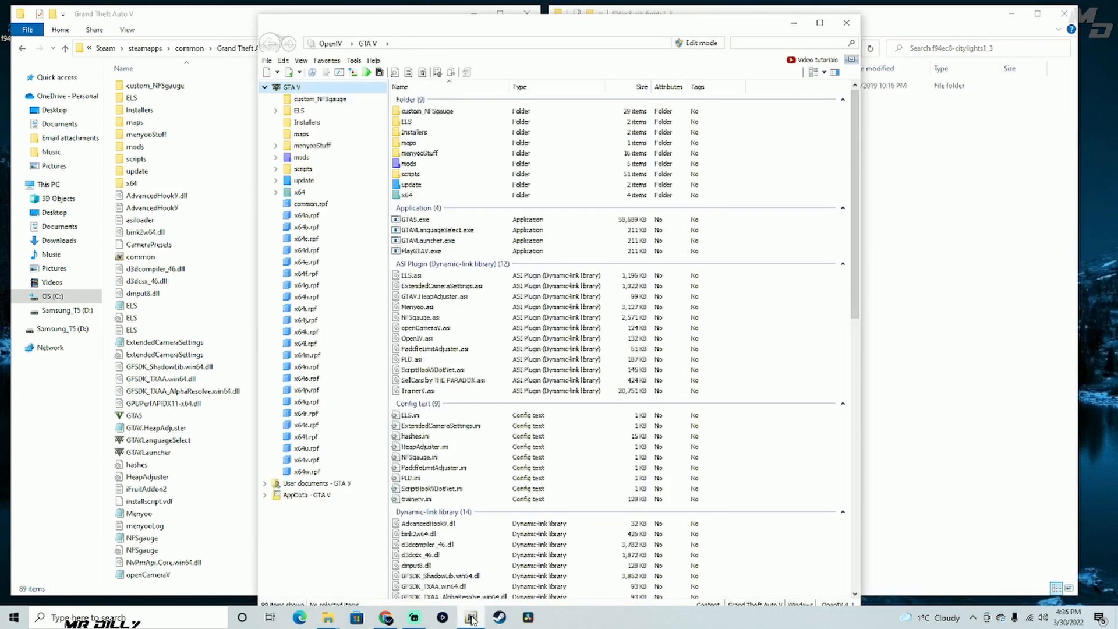
left_click(471, 617)
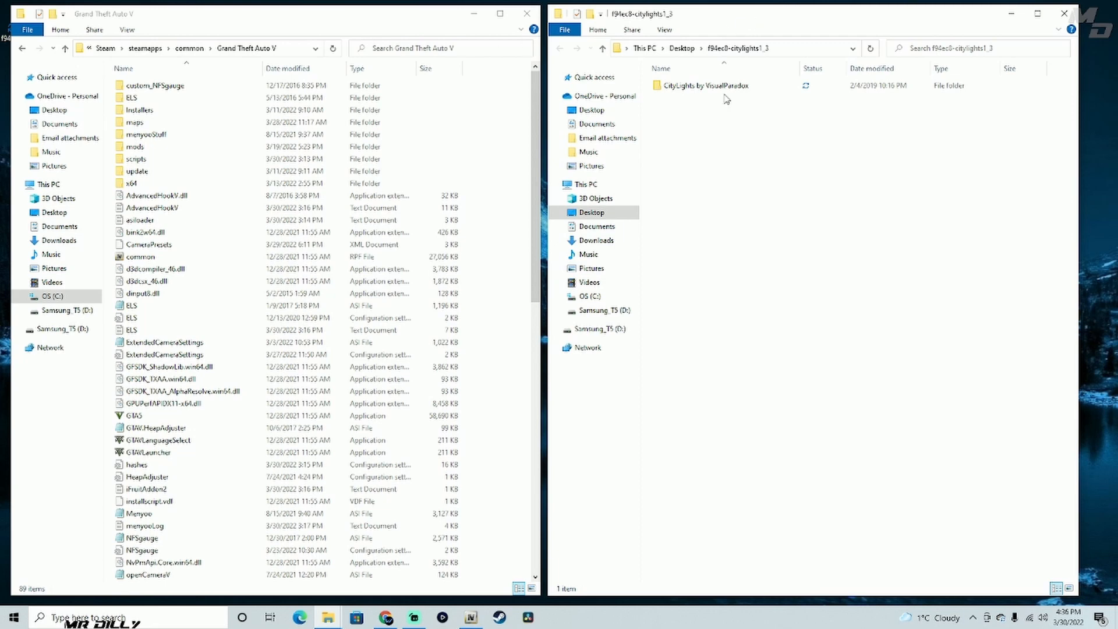
double_click(713, 88)
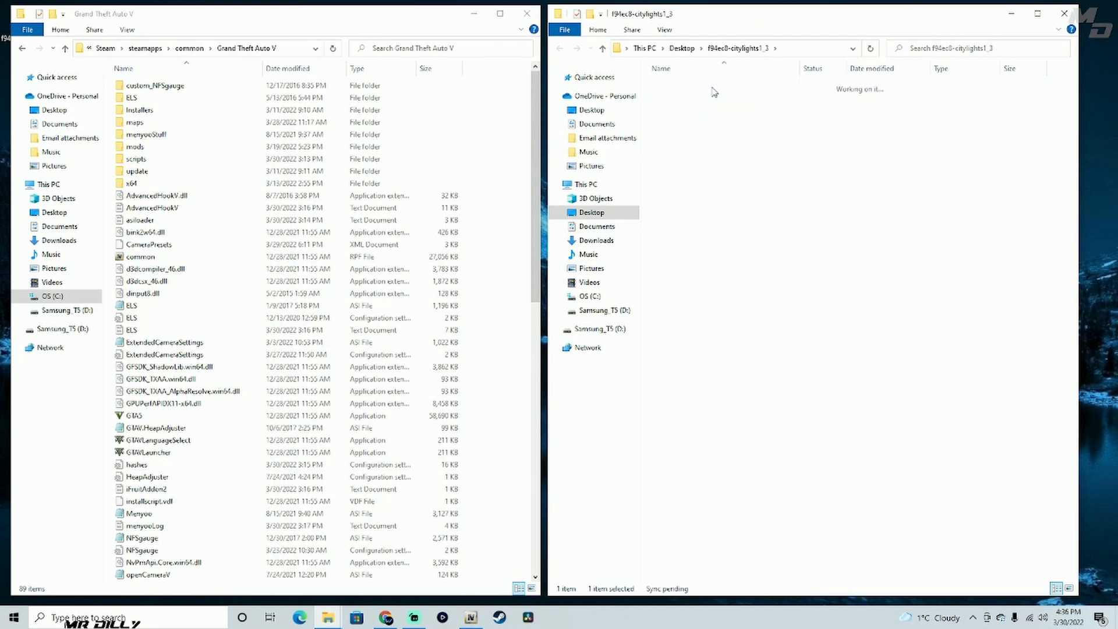
key("ctrl+a")
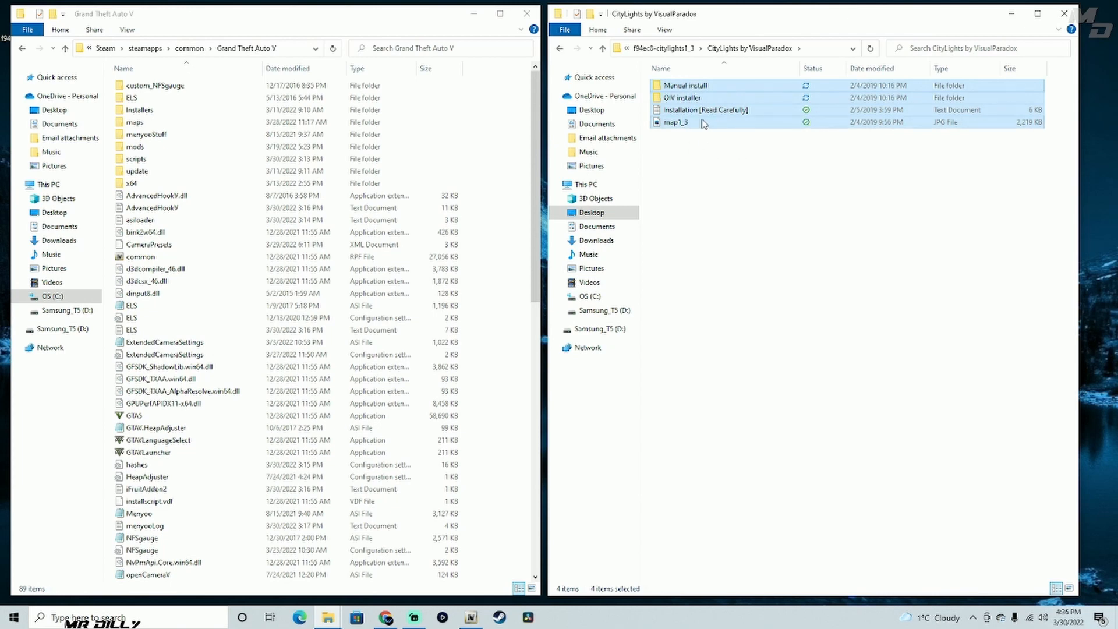
left_click(860, 110)
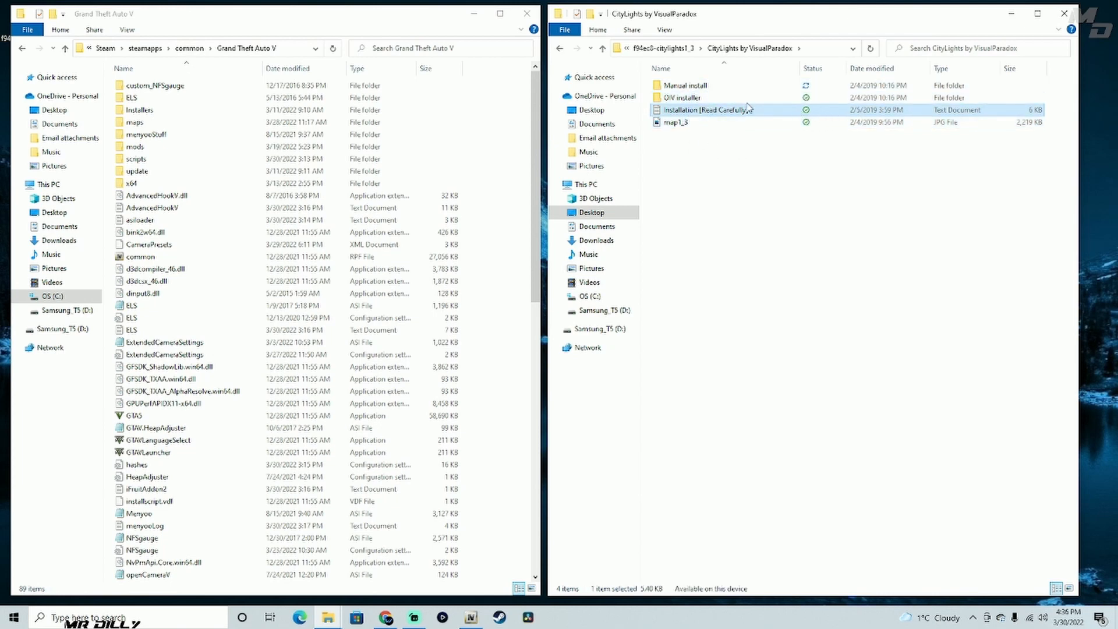
- Look through the OIV installer folder and its LED Lights option, and return to the CityLights by VisualParadox folder
left_click(687, 99)
double_click(729, 100)
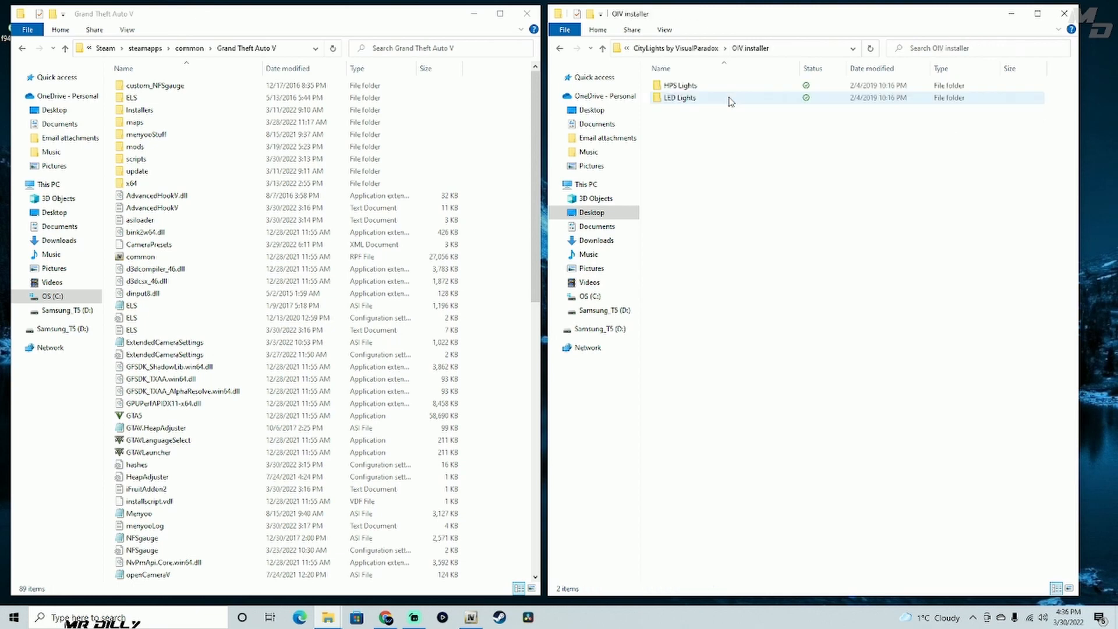
left_click(603, 49)
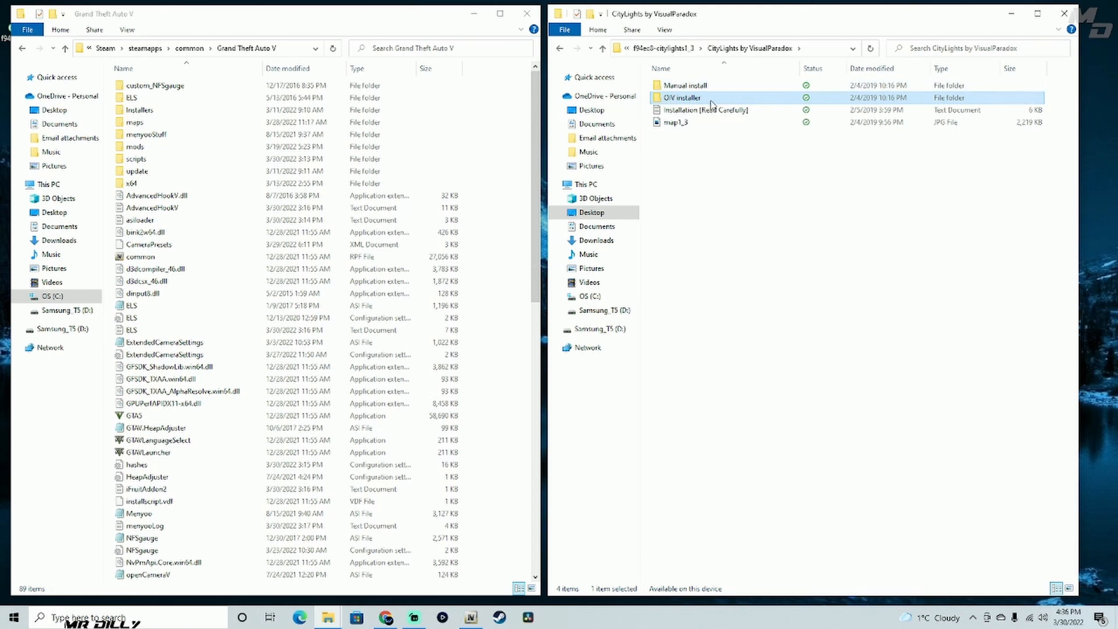
double_click(693, 99)
double_click(738, 97)
left_click(733, 99)
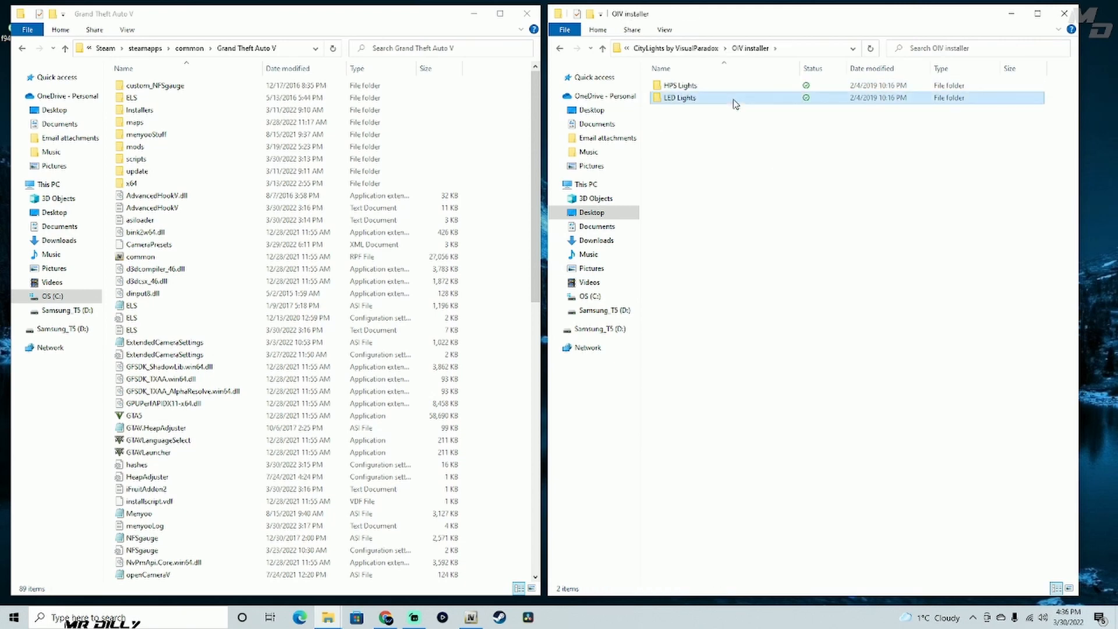
left_click(602, 48)
- Open the LED Lights folder inside Manual install to reach its two LOD variants
left_click(667, 87)
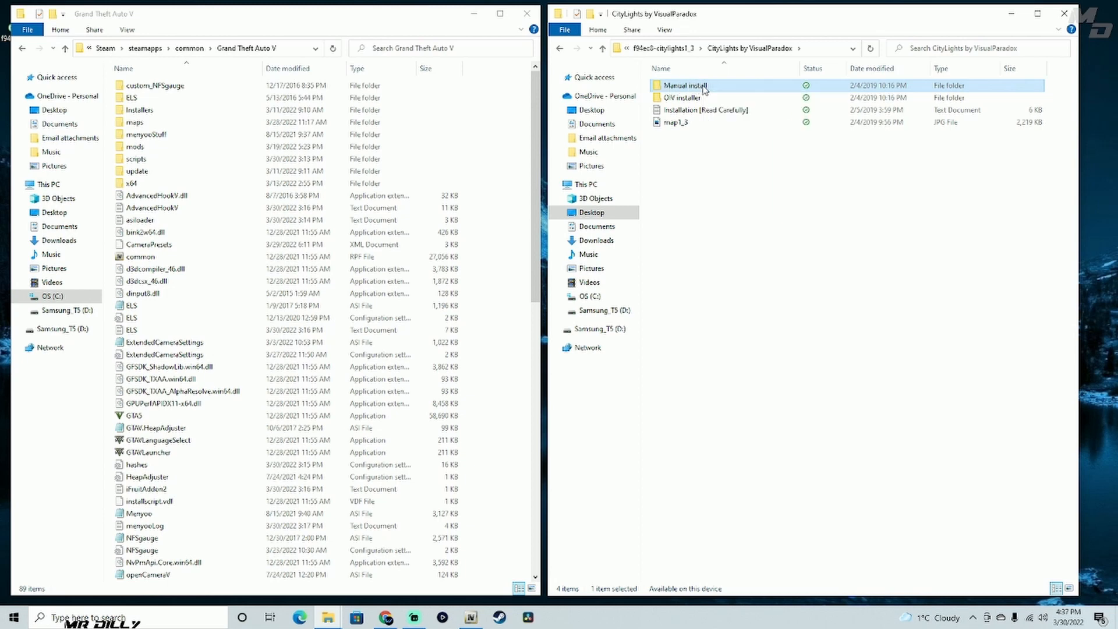
double_click(685, 85)
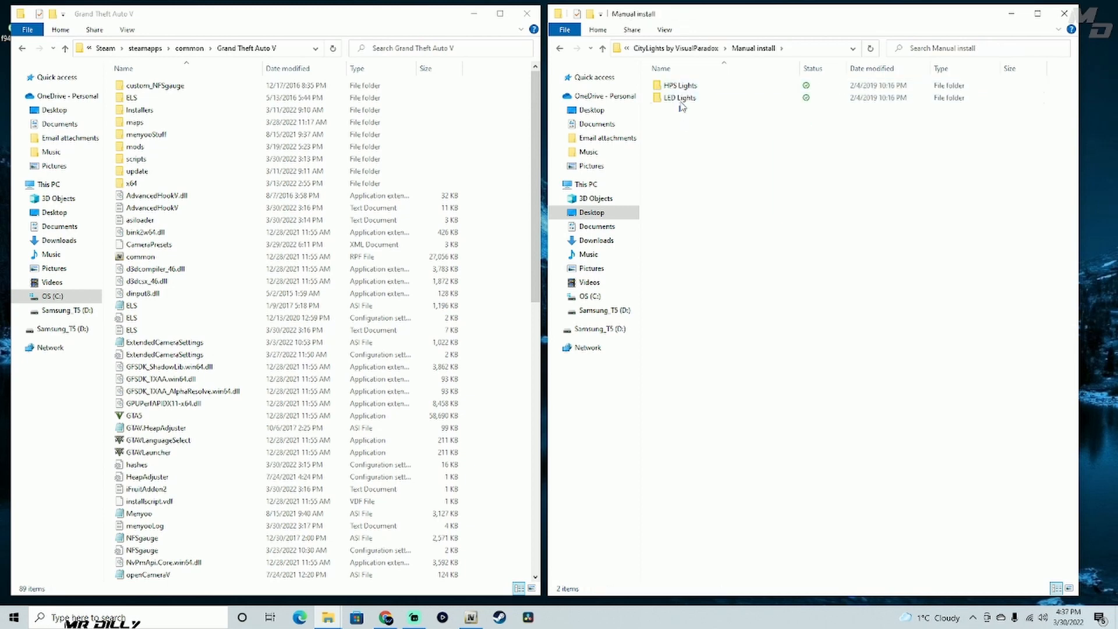
left_click_drag(681, 106, 691, 84)
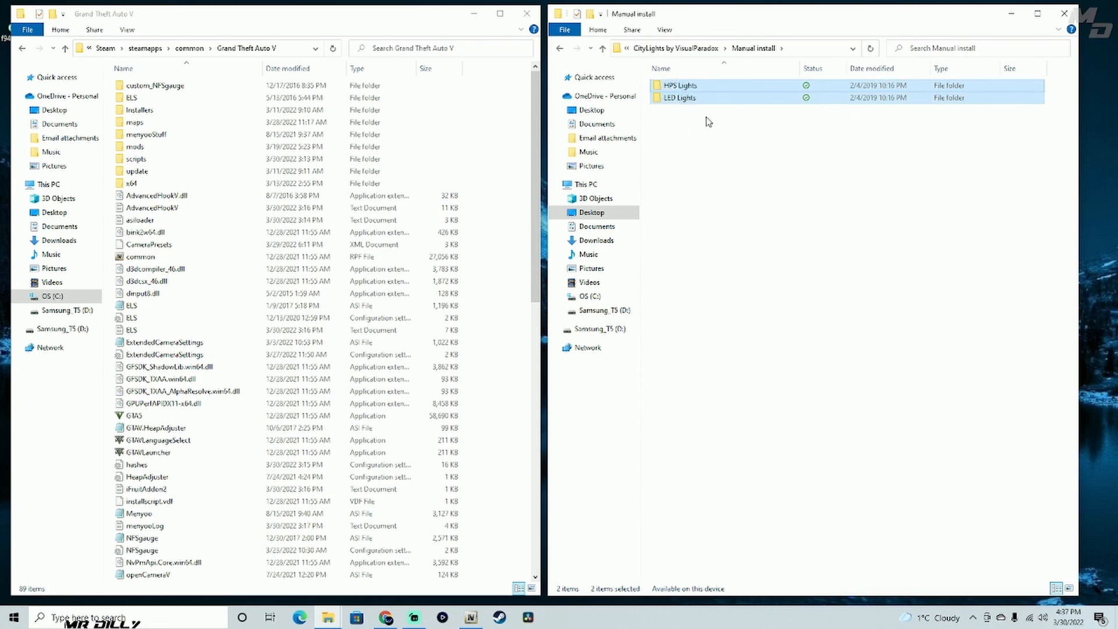
left_click(699, 99)
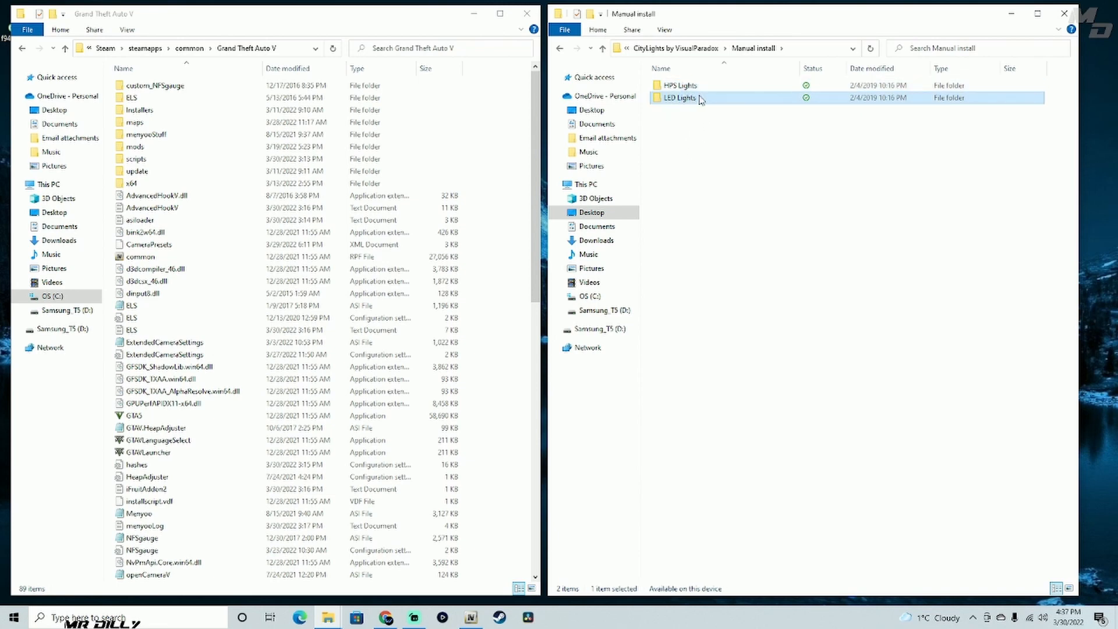
double_click(694, 99)
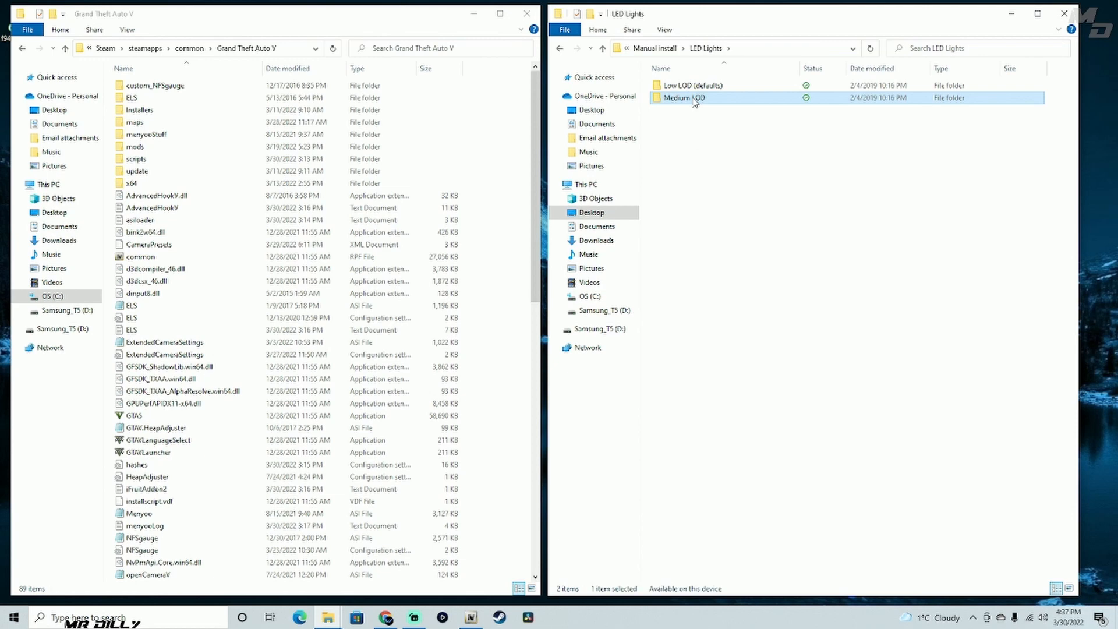
left_click_drag(679, 110, 695, 81)
left_click(704, 119)
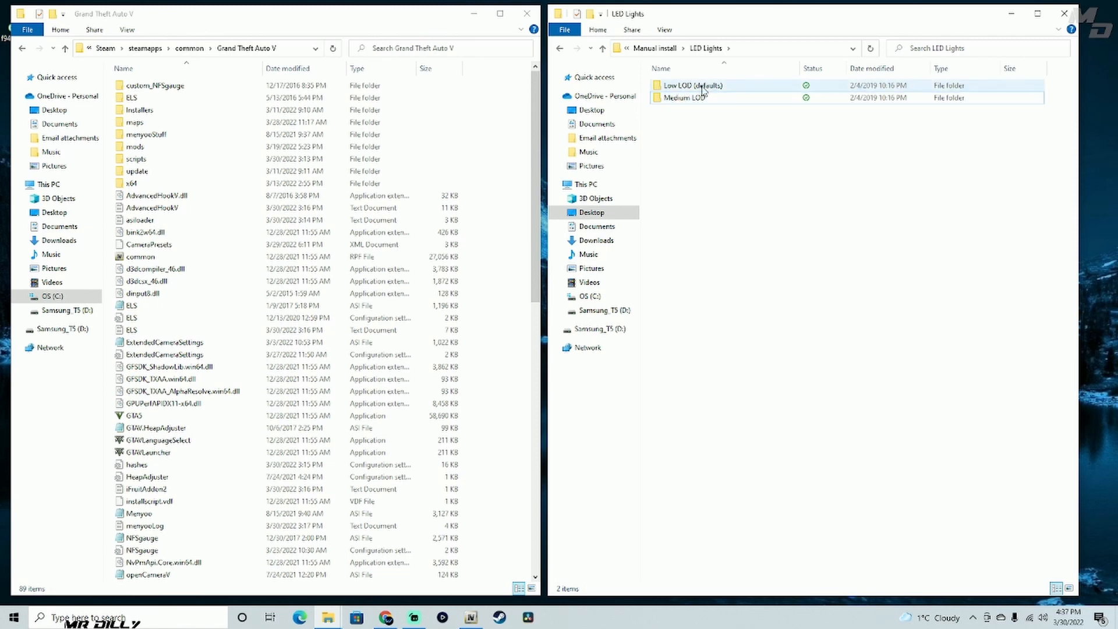
- Check the Low LOD (defaults) folder, and open the Medium LOD folder instead
double_click(681, 86)
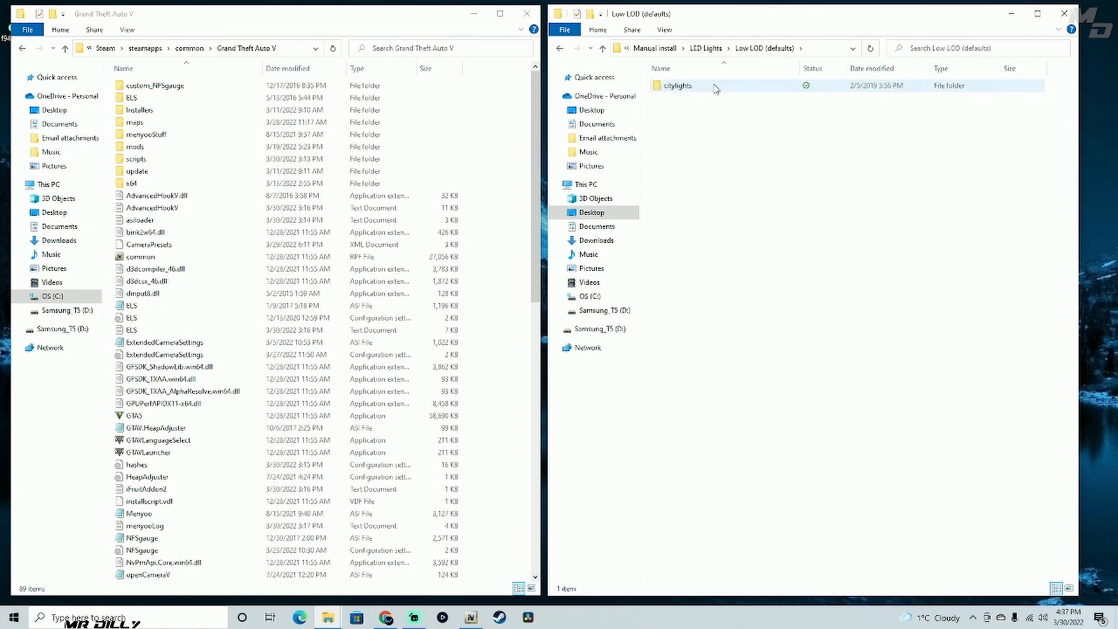
left_click(602, 48)
left_click(681, 99)
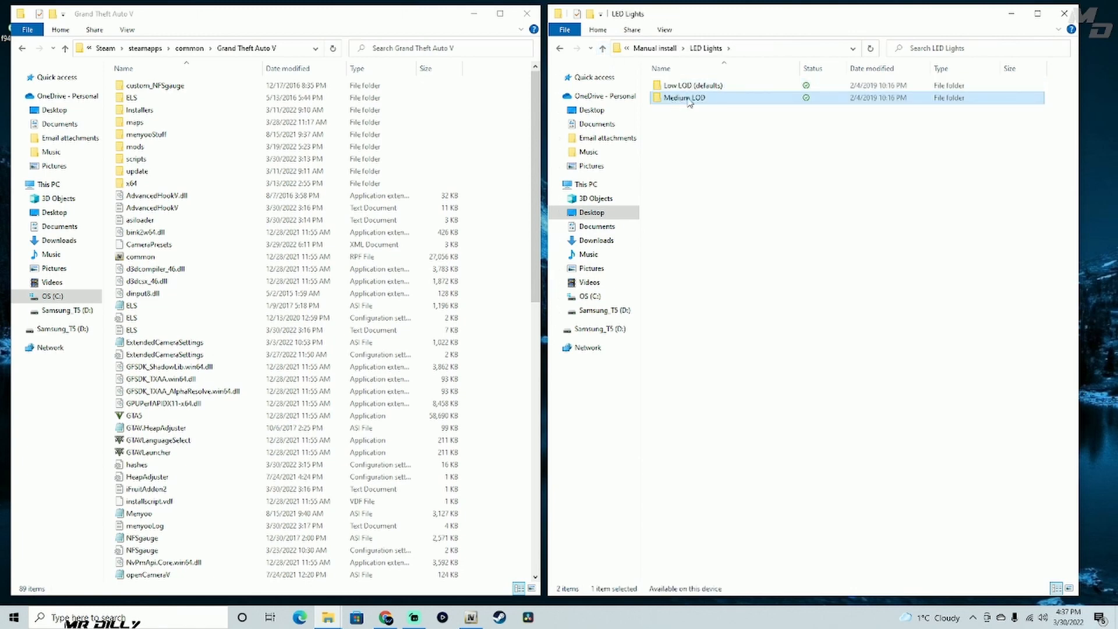
double_click(691, 100)
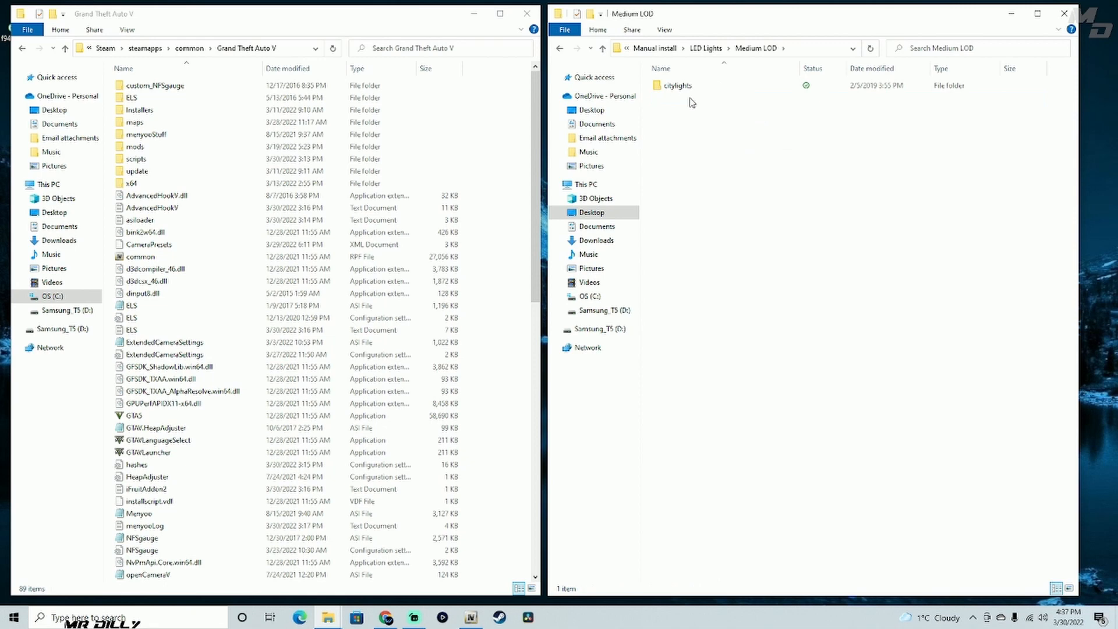
- Check the contents of the citylights folder in Medium LOD, return to its parent folder and select citylights
double_click(696, 89)
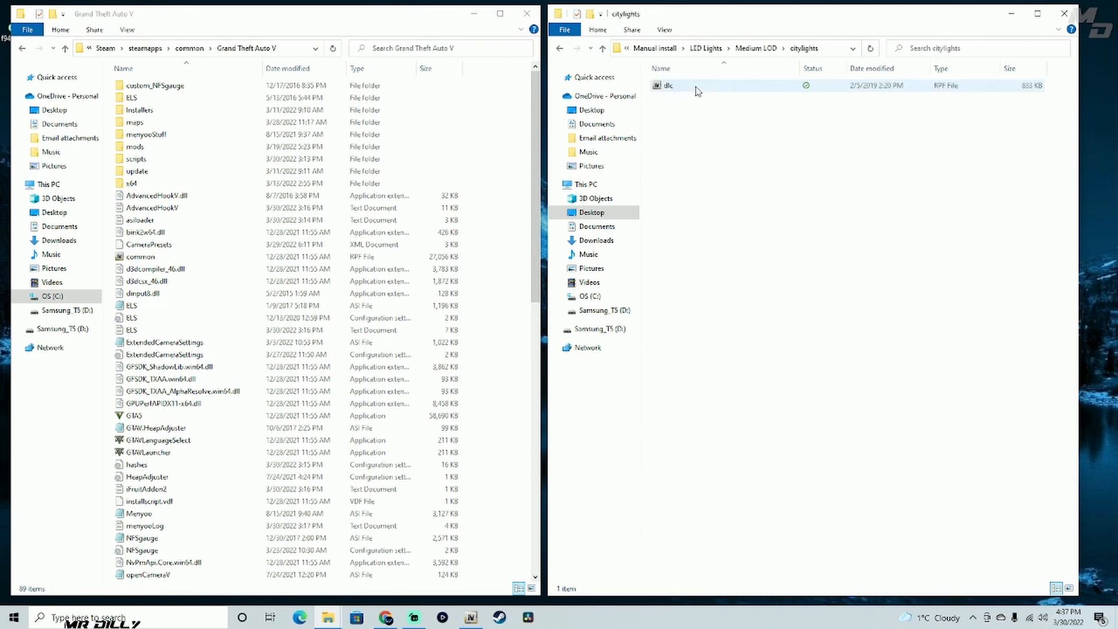
left_click(607, 50)
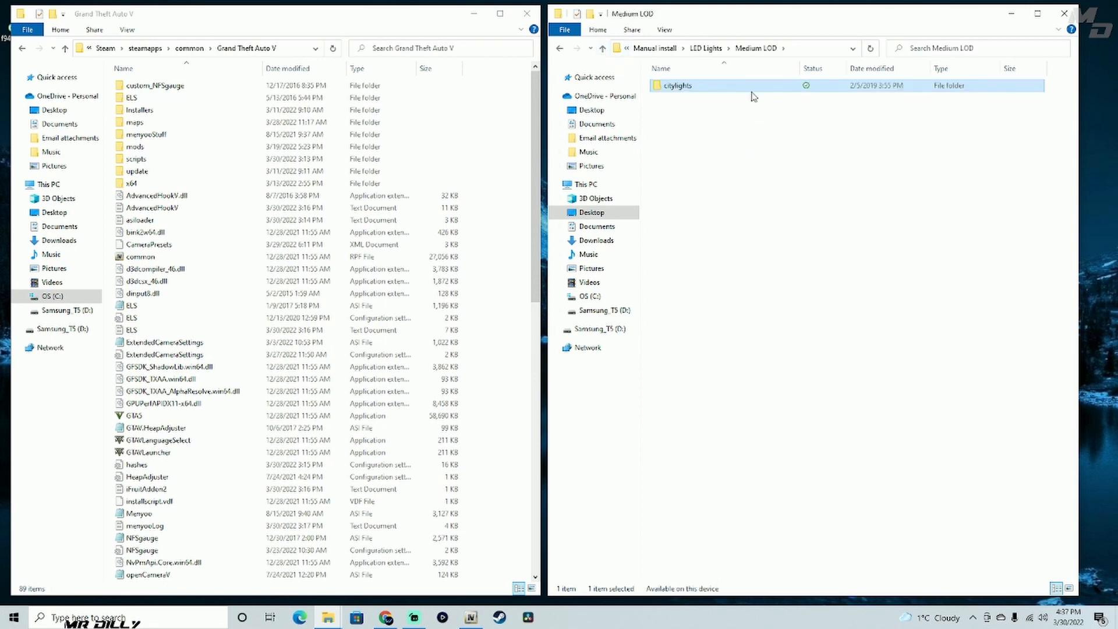
key("F2")
key("Return")
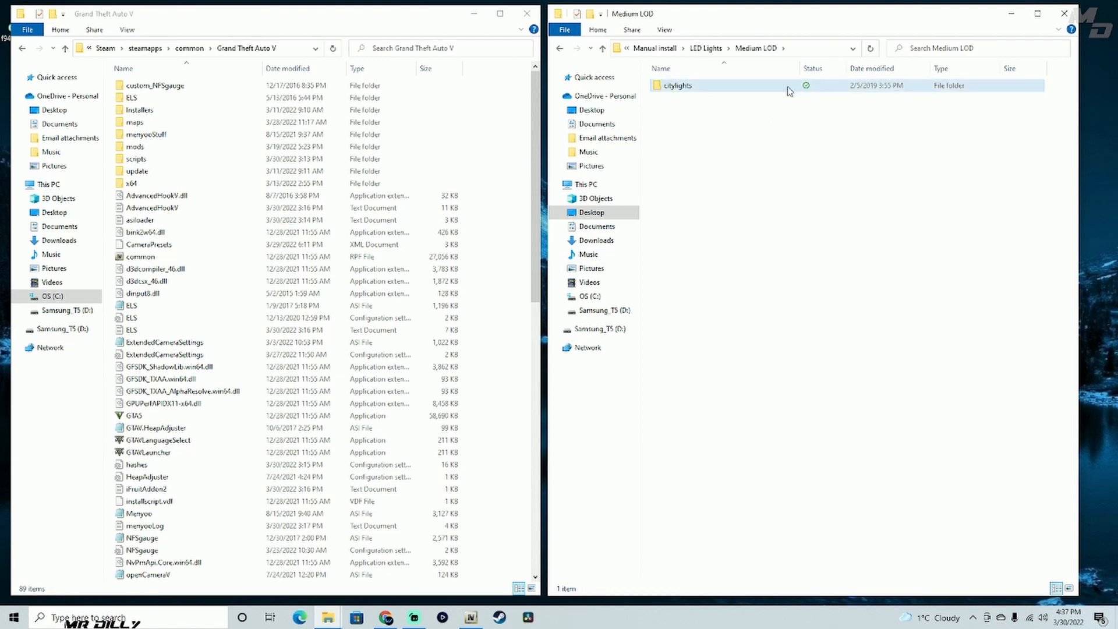
left_click_drag(815, 91, 757, 123)
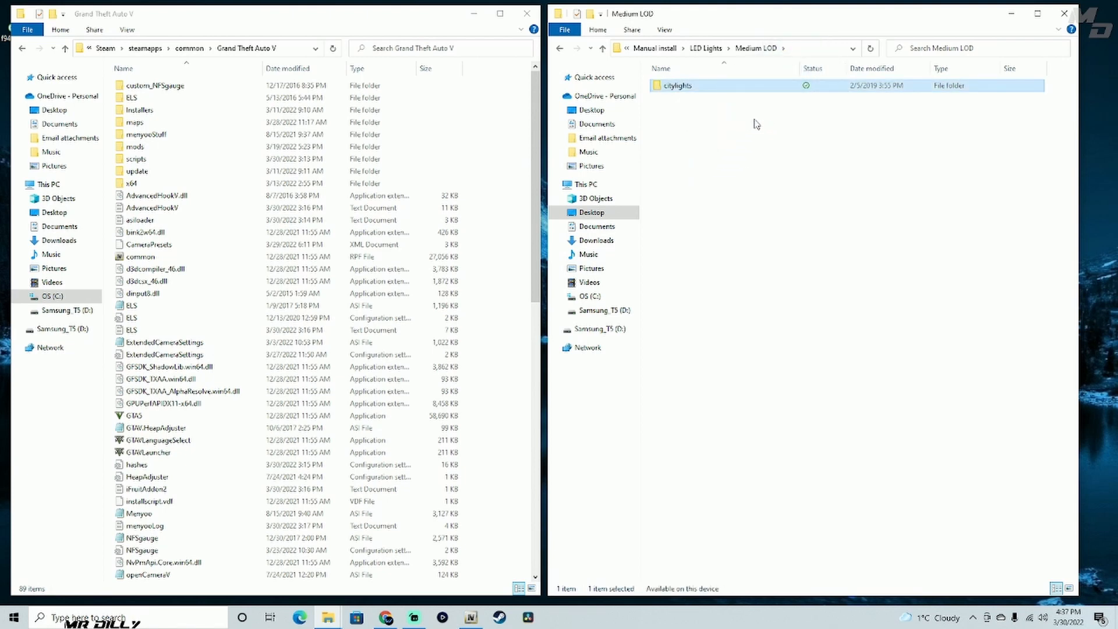
- Navigate from the Grand Theft Auto V folder to mods > update > x64 > dlcpacks
left_click(310, 24)
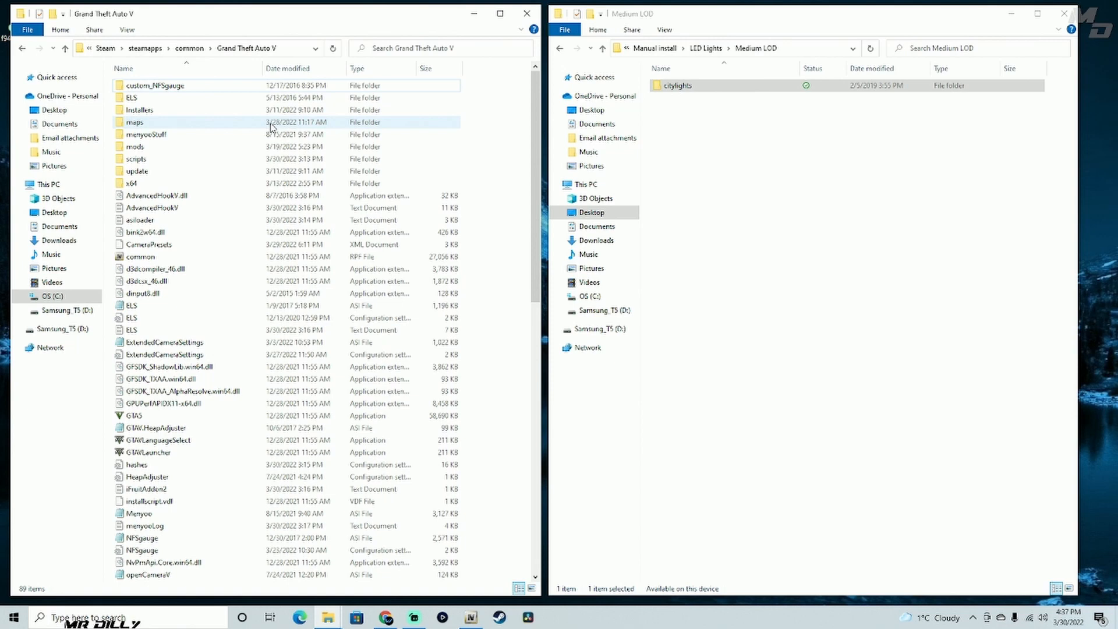
left_click(140, 149)
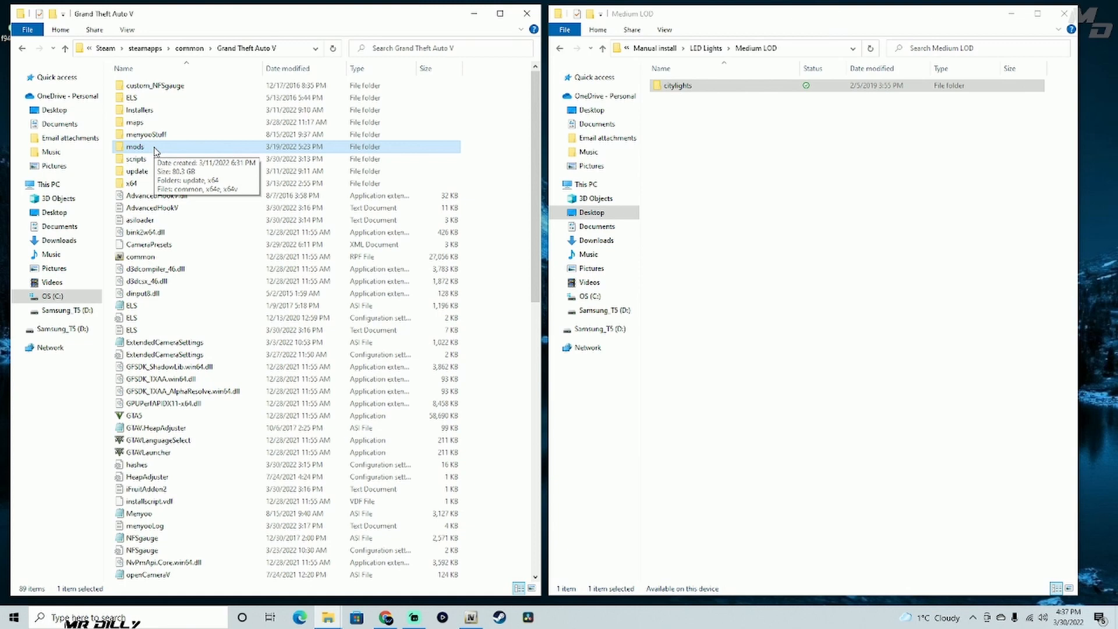
double_click(155, 150)
double_click(158, 88)
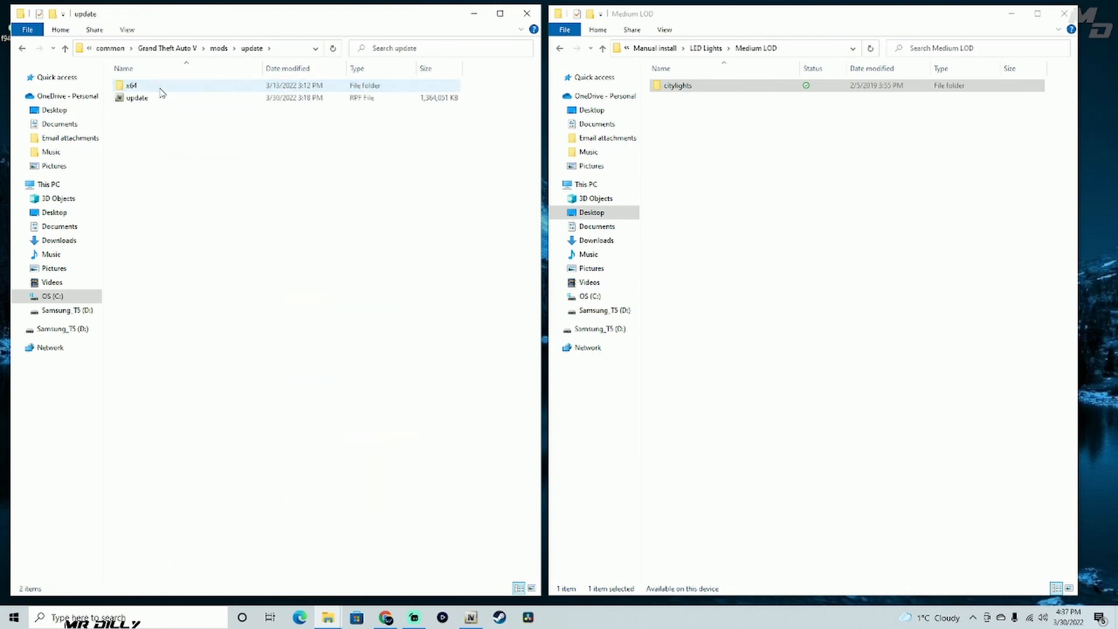
double_click(158, 87)
double_click(146, 99)
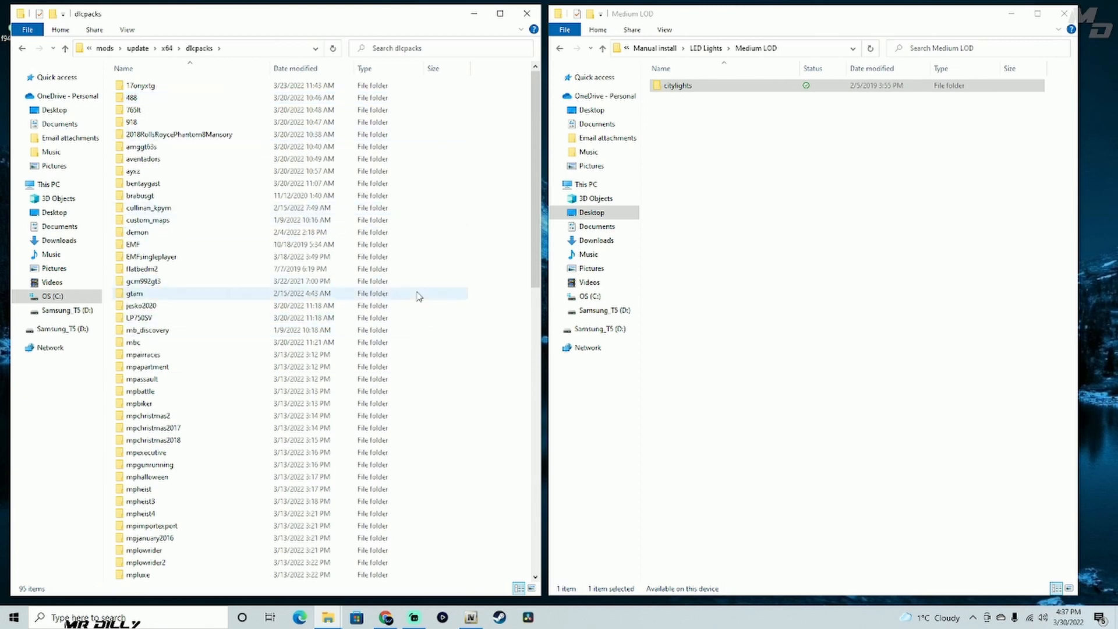
- Move the Medium LOD citylights folder into dlcpacks and close the emptied Medium LOD window
left_click(802, 86)
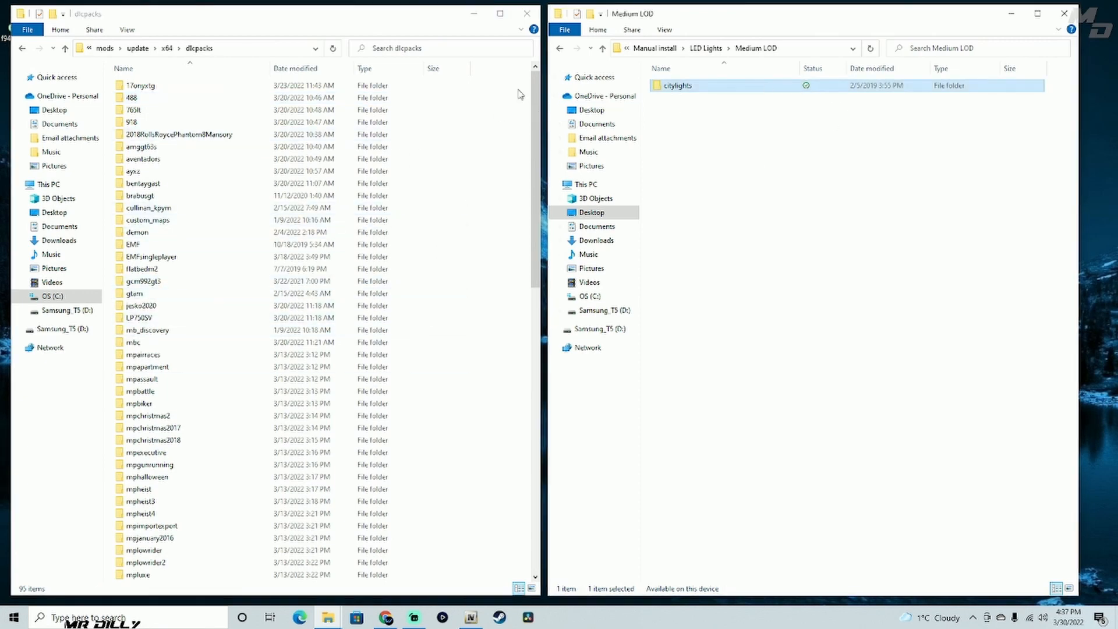
left_click_drag(835, 88, 480, 295)
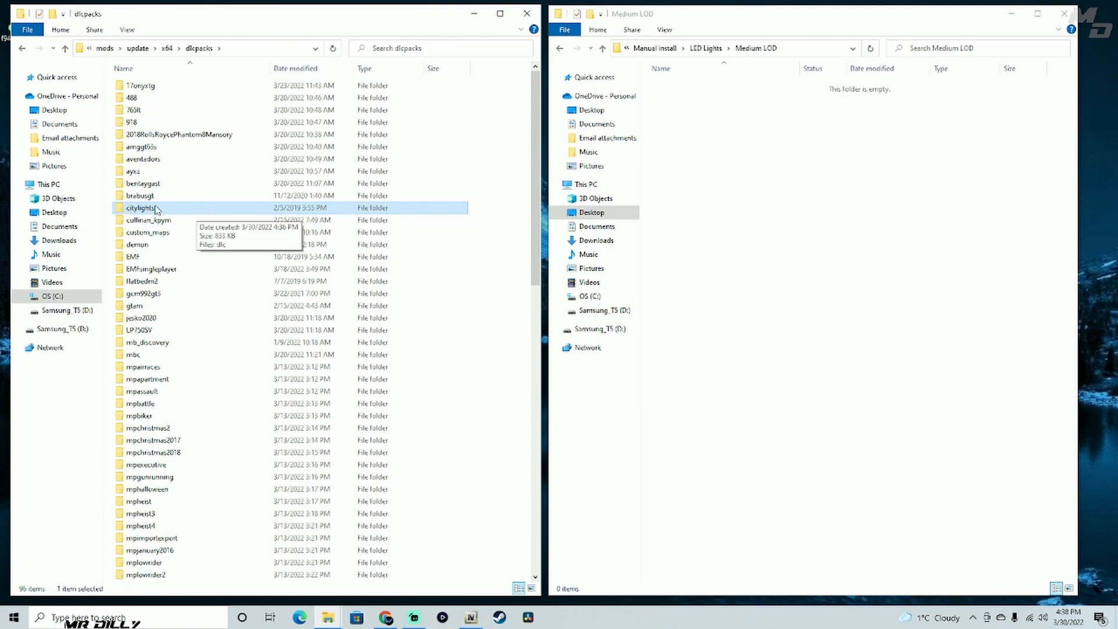
left_click(1064, 14)
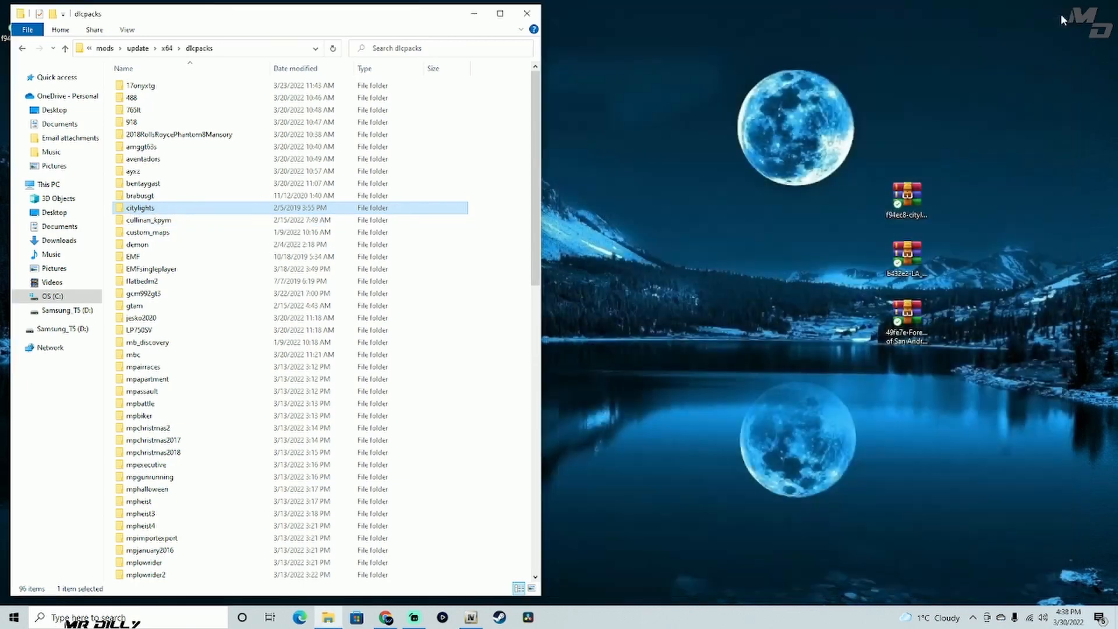
- Set the citylights archive aside on the desktop and extract the b432e2-LA_Trees archive to a desktop folder with the WinRAR wizard
left_click_drag(915, 194, 630, 35)
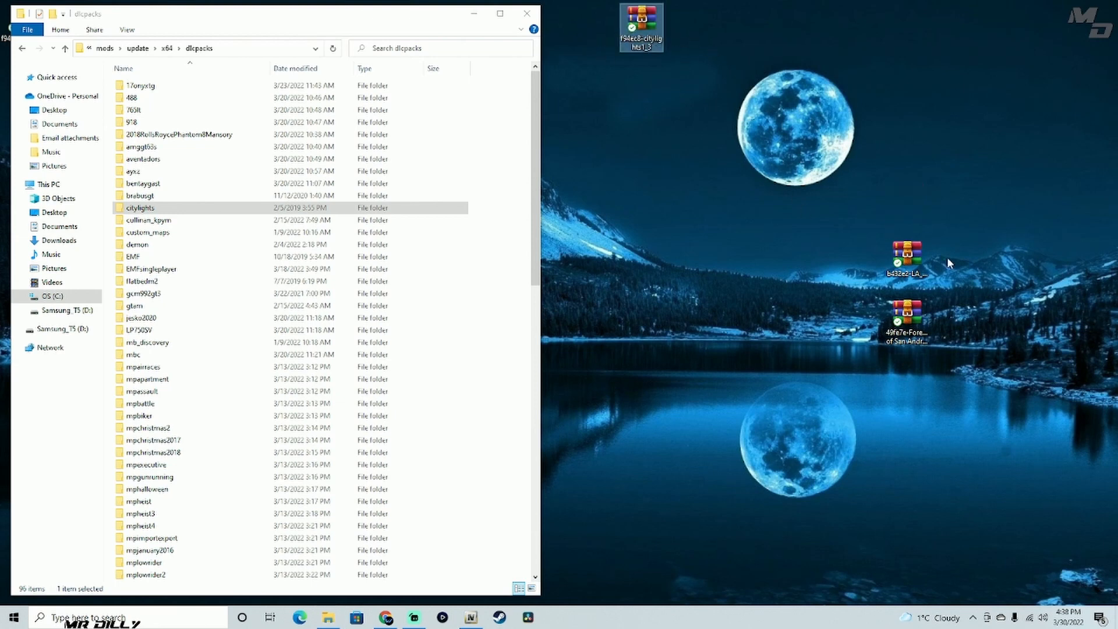
left_click(906, 259)
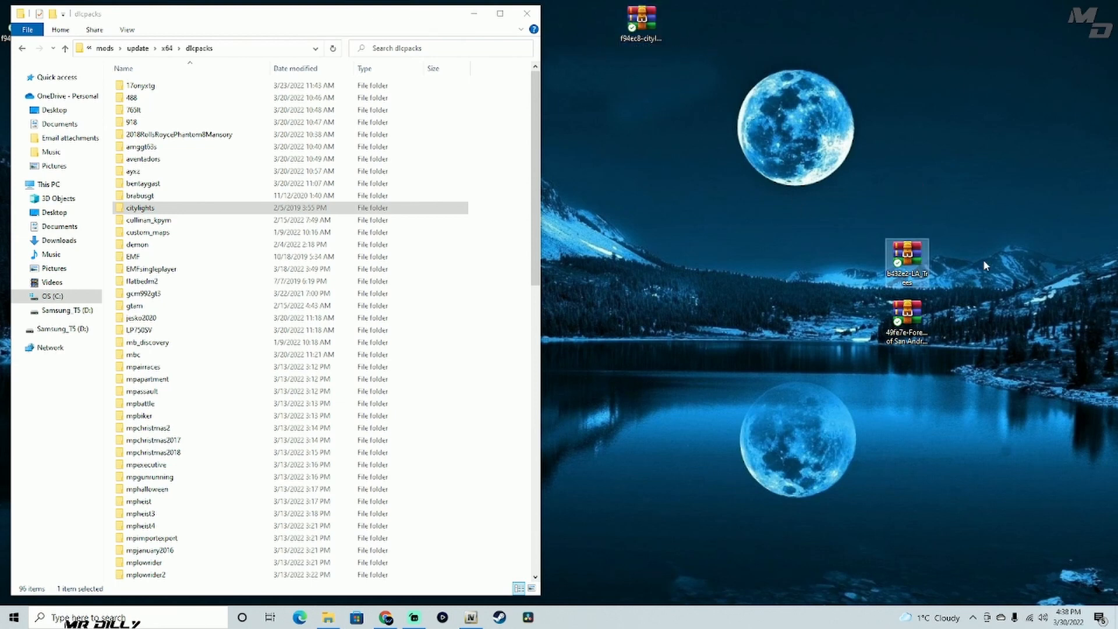
double_click(913, 258)
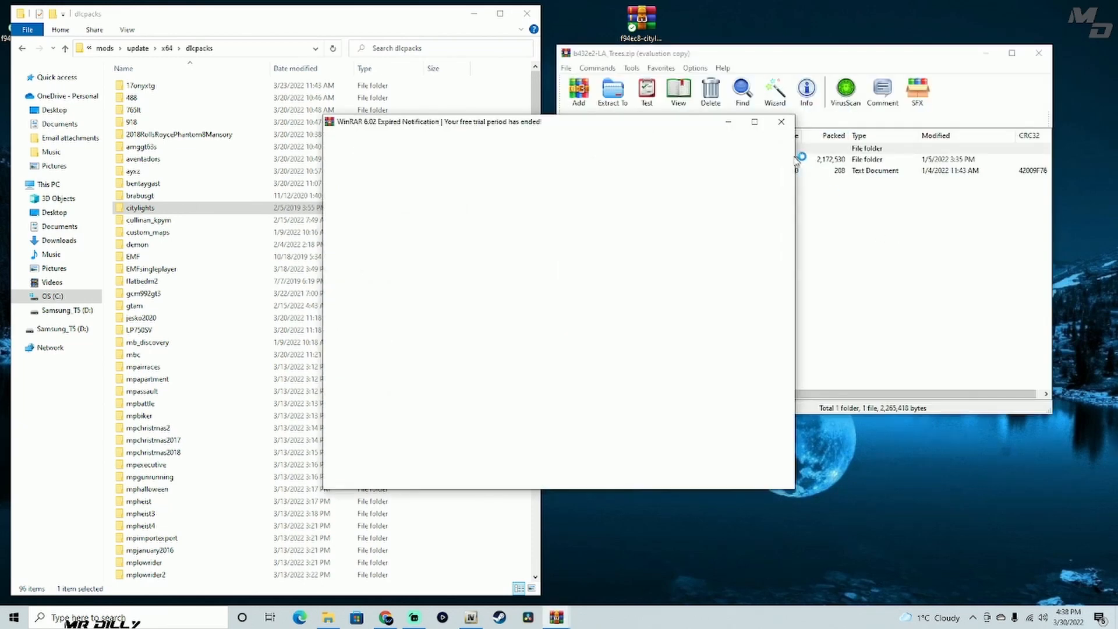
left_click(781, 123)
left_click(775, 97)
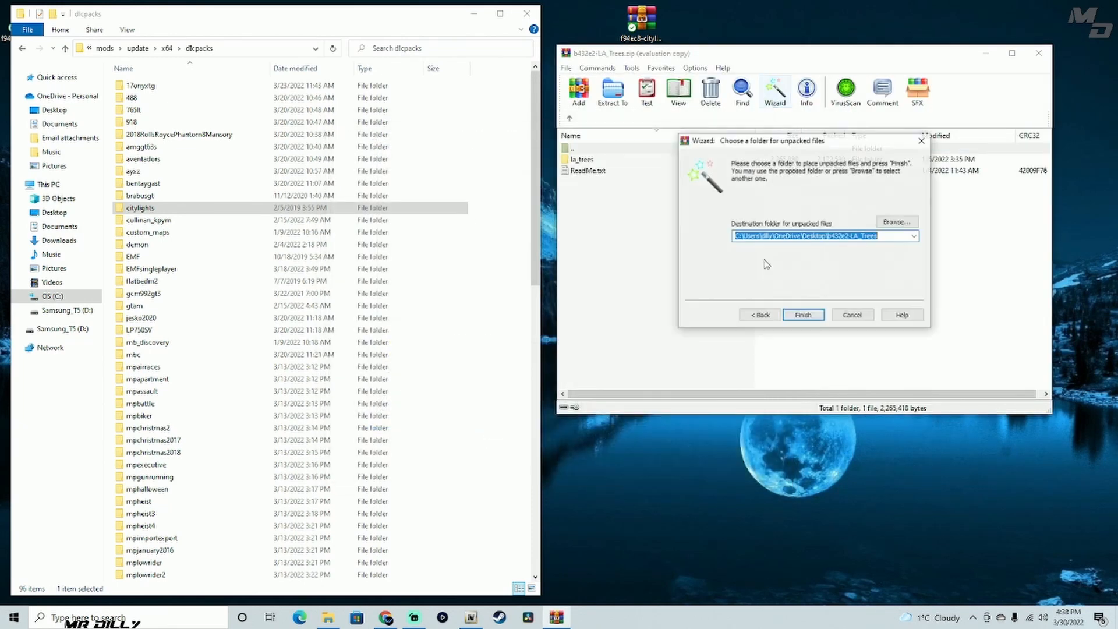
left_click(801, 316)
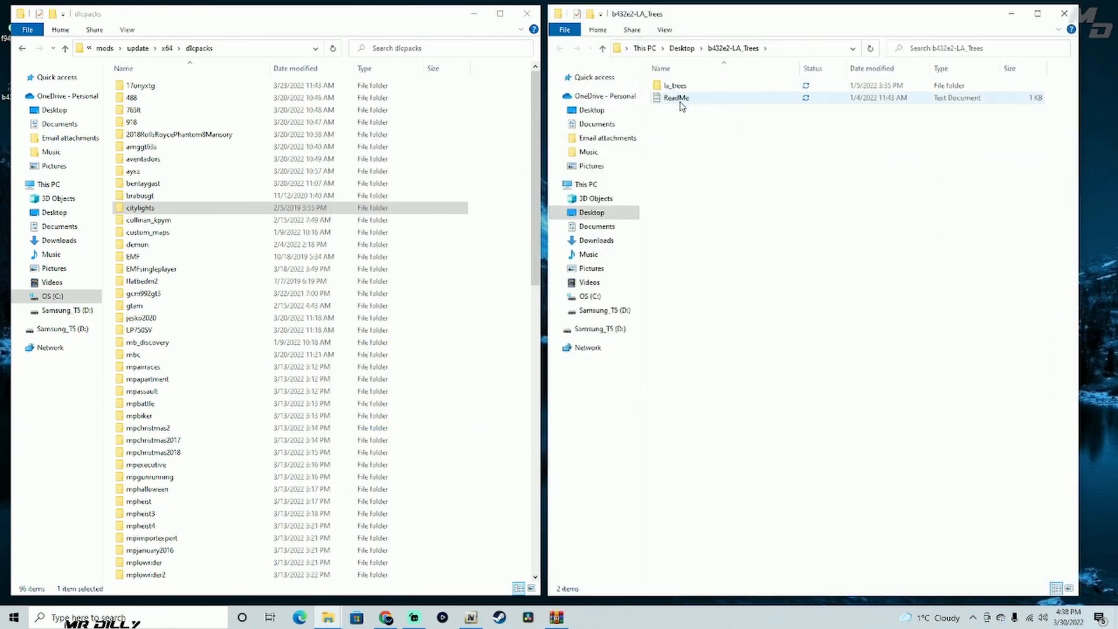
- Check the contents of the la_trees folder inside b432e2-LA_Trees and return to its parent folder
left_click(818, 102)
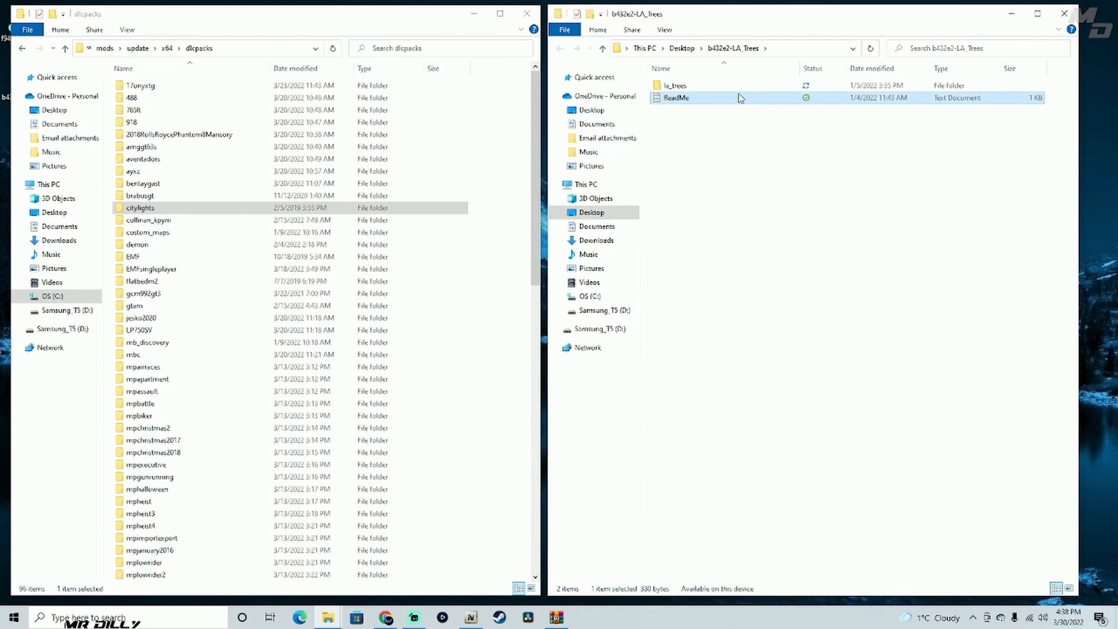
left_click(602, 48)
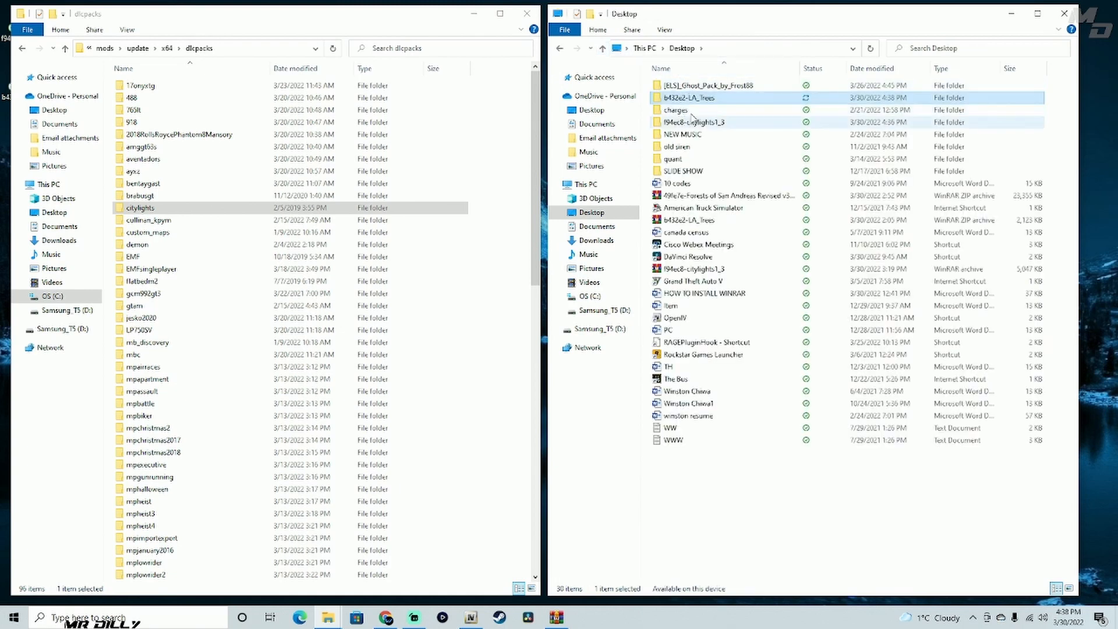
double_click(710, 98)
left_click(689, 91)
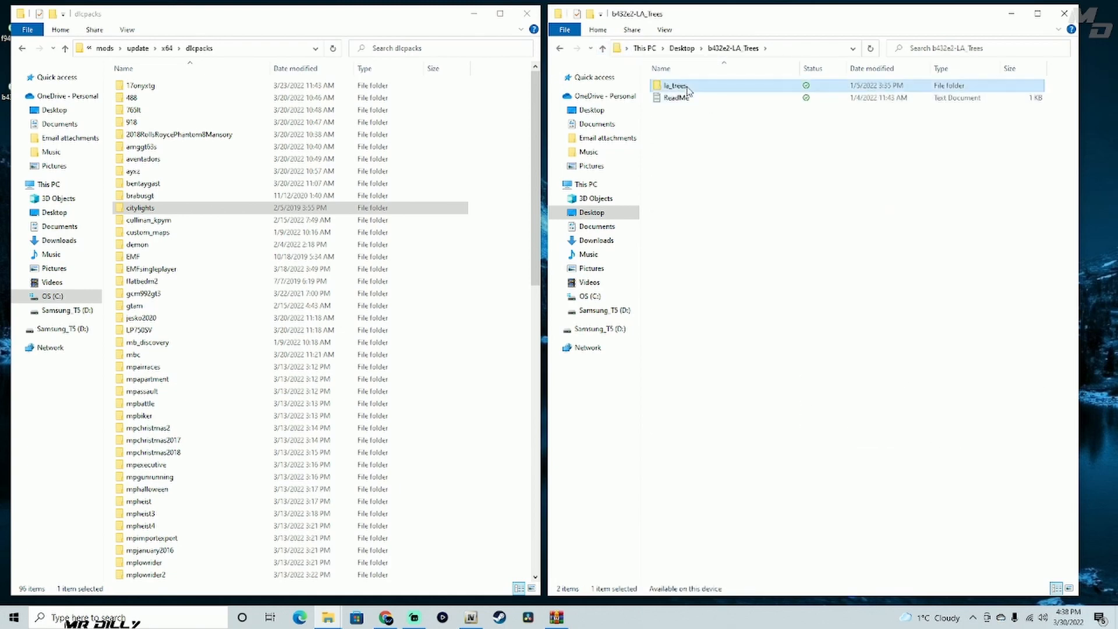
double_click(745, 88)
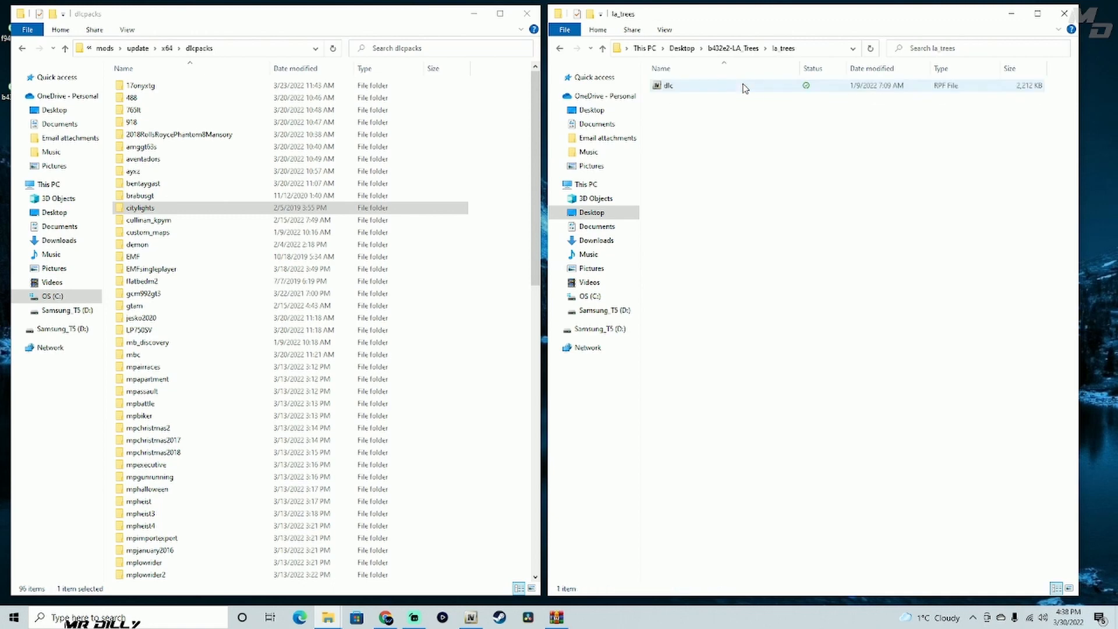
left_click(602, 48)
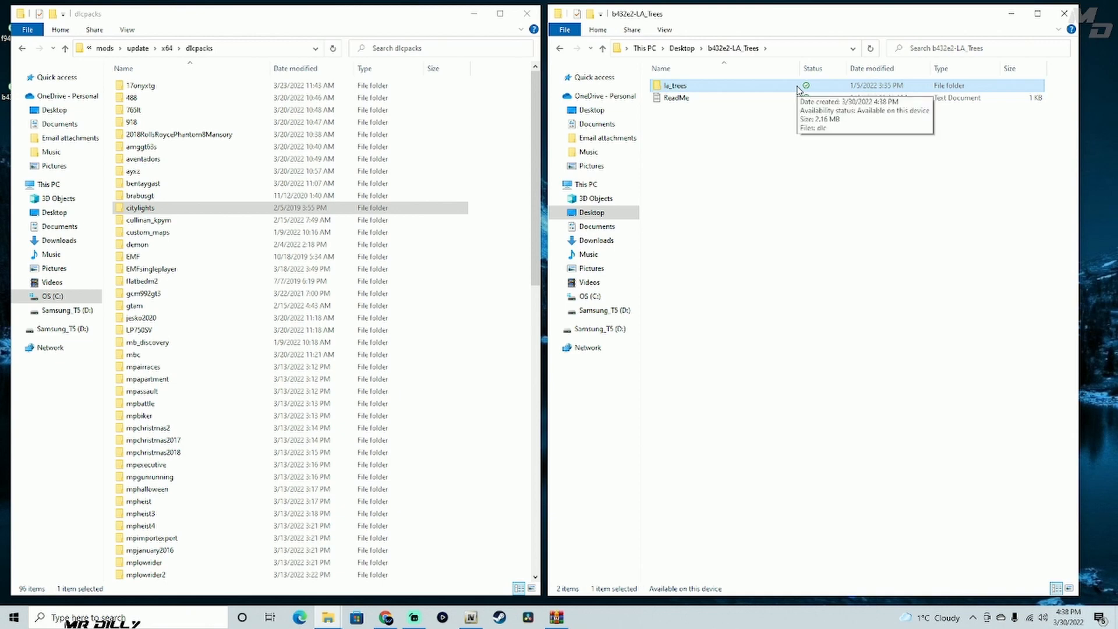
- Move the la_trees folder into dlcpacks and close the b432e2-LA_Trees folder window
left_click_drag(799, 90, 489, 343)
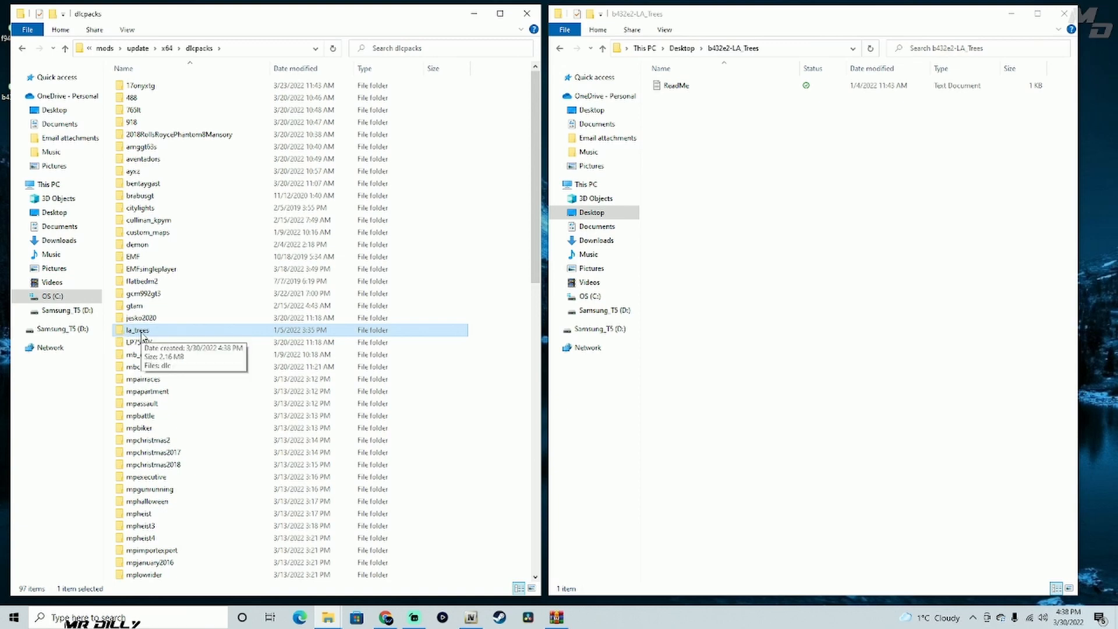
left_click(152, 210, "ctrl")
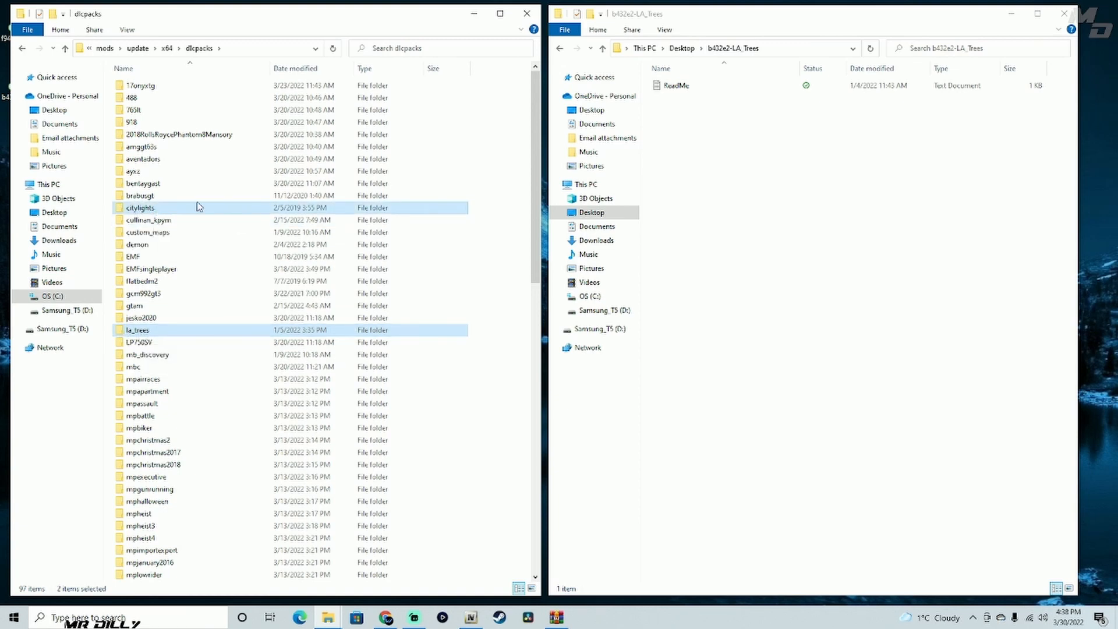
left_click(1063, 13)
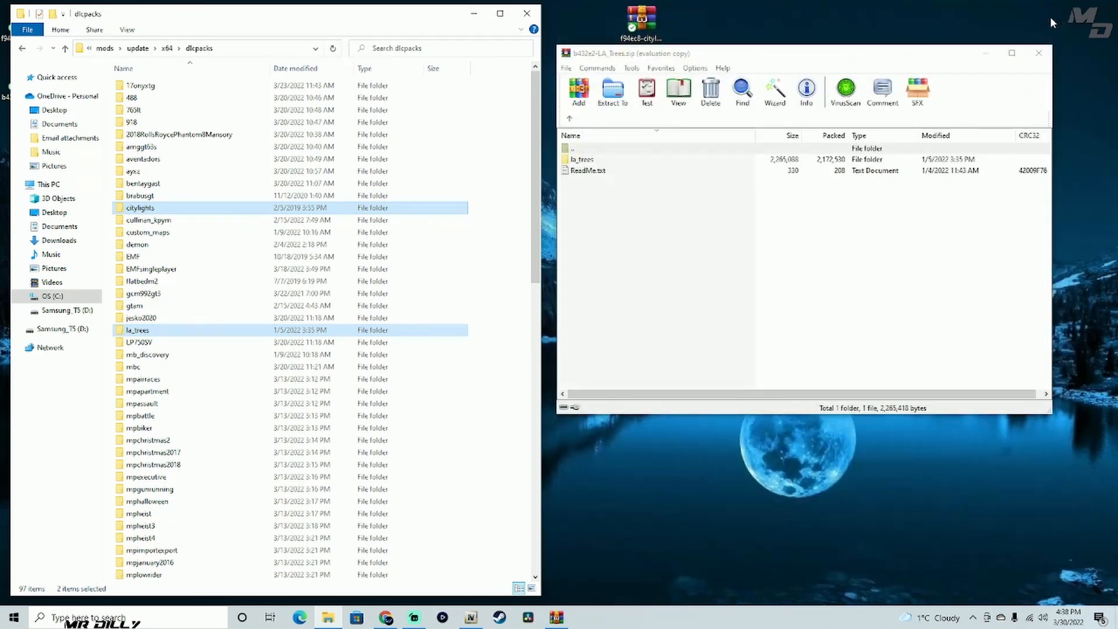
- Close the b432e2-LA_Trees archive in WinRAR and set its file aside beside the citylights archive on the desktop
left_click(1040, 50)
left_click_drag(909, 253, 704, 21)
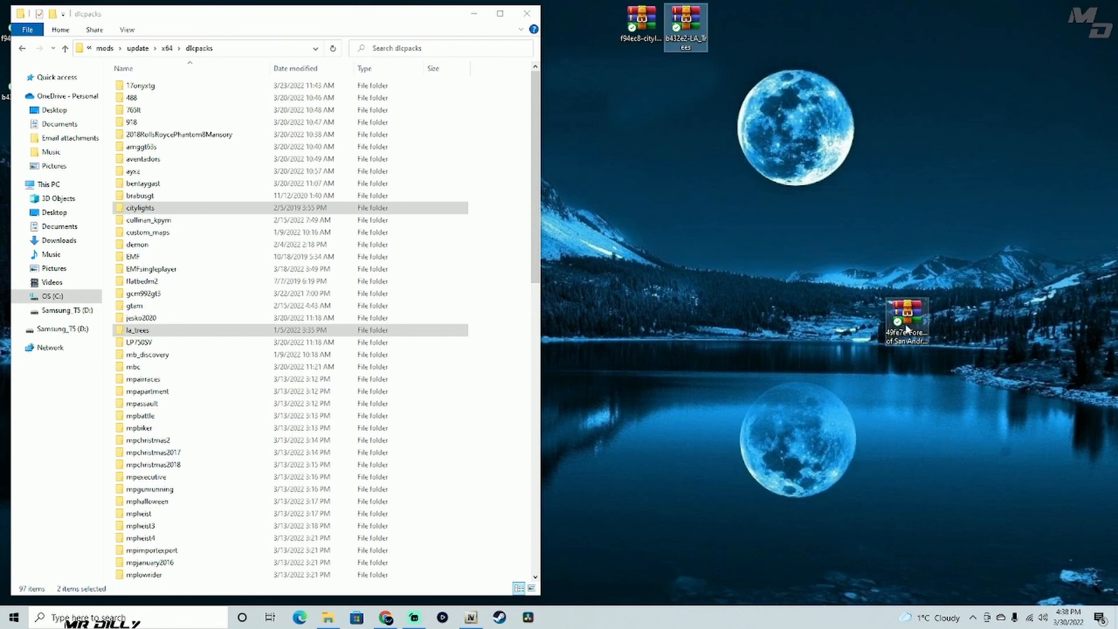
left_click(904, 342)
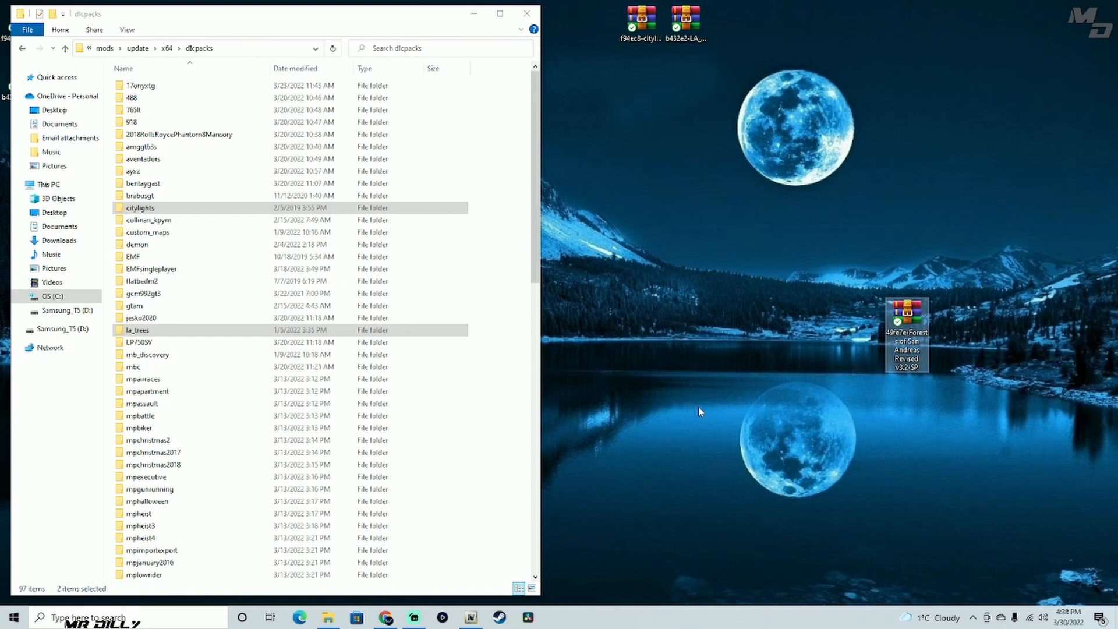
- Switch to OpenIV and place its window beside the dlcpacks folder window
left_click(472, 617)
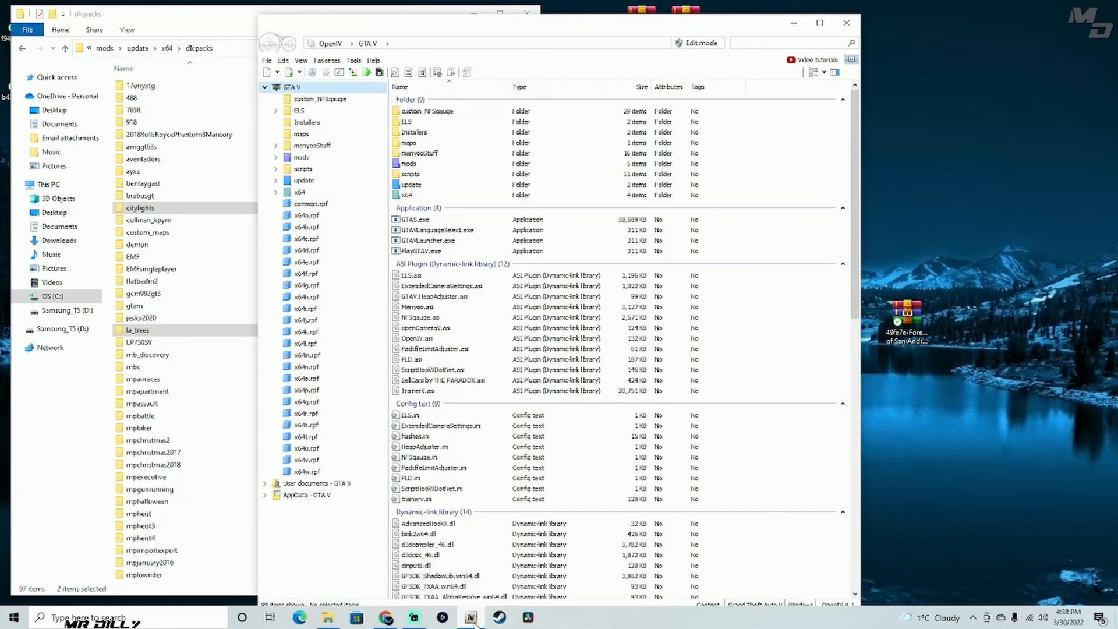
left_click_drag(513, 22, 797, 13)
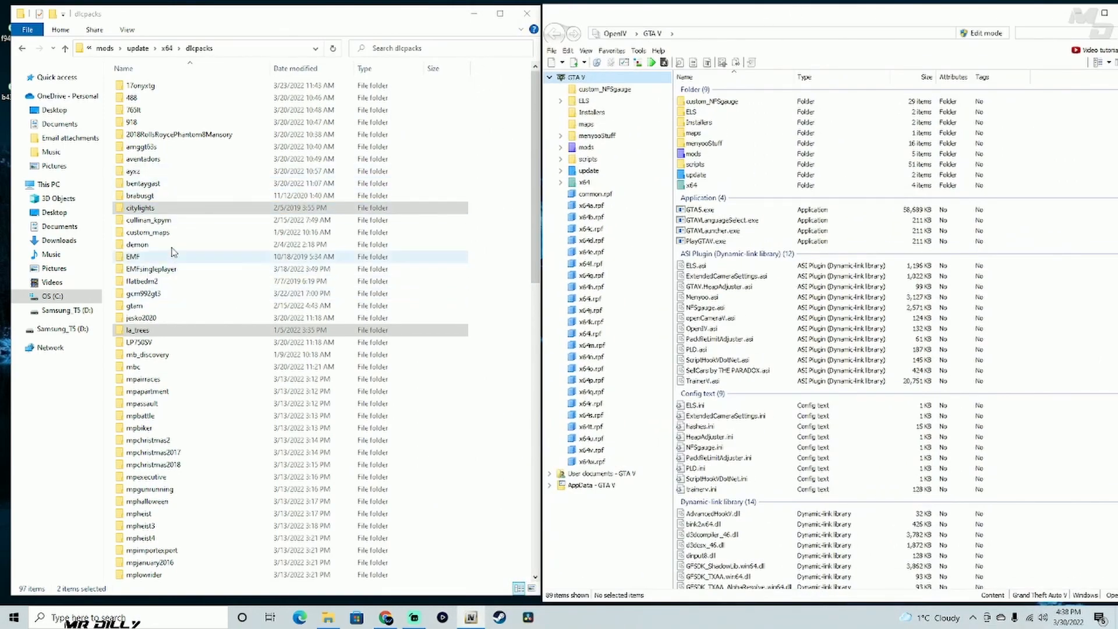
left_click(153, 210, "ctrl")
left_click(146, 330, "ctrl")
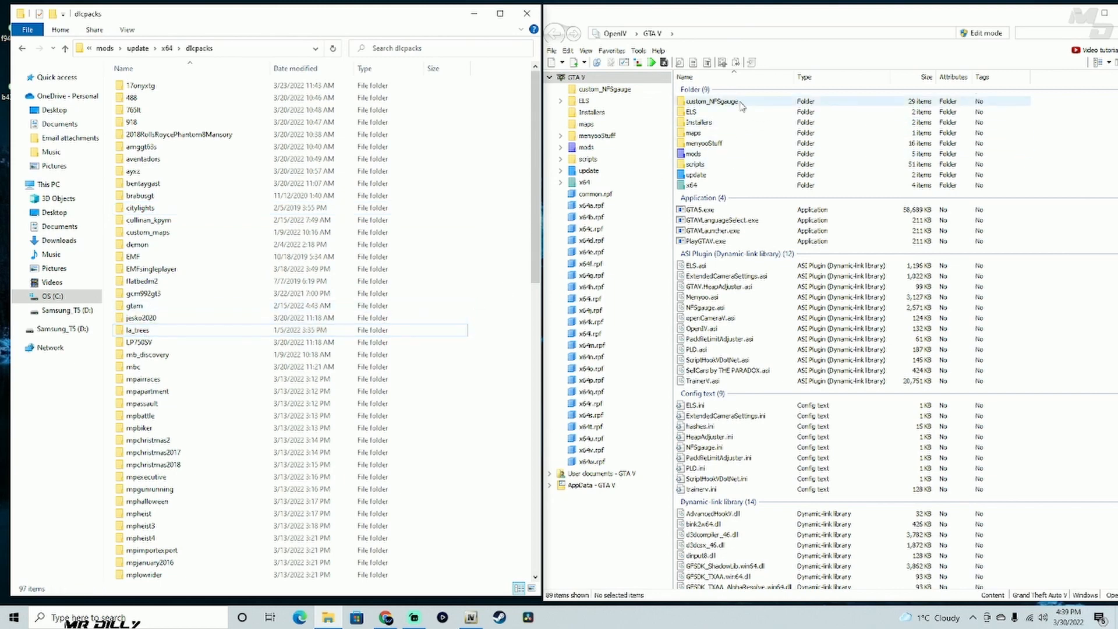
- Navigate from GTA V to mods > update > update.rpf > common > data and select dlclist.xml
left_click(727, 155)
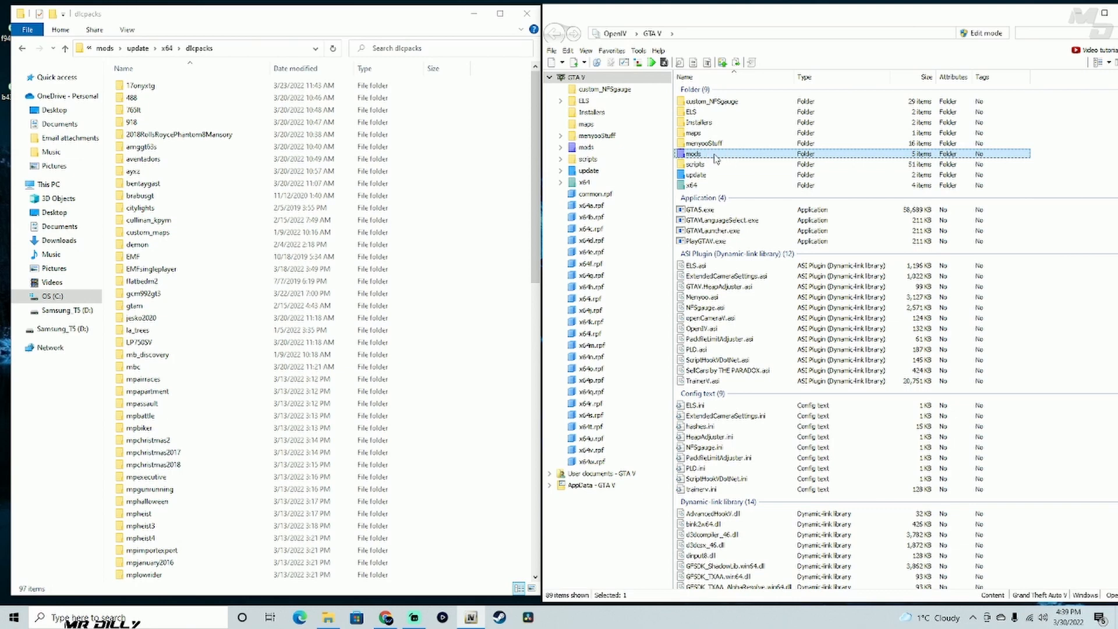
double_click(714, 156)
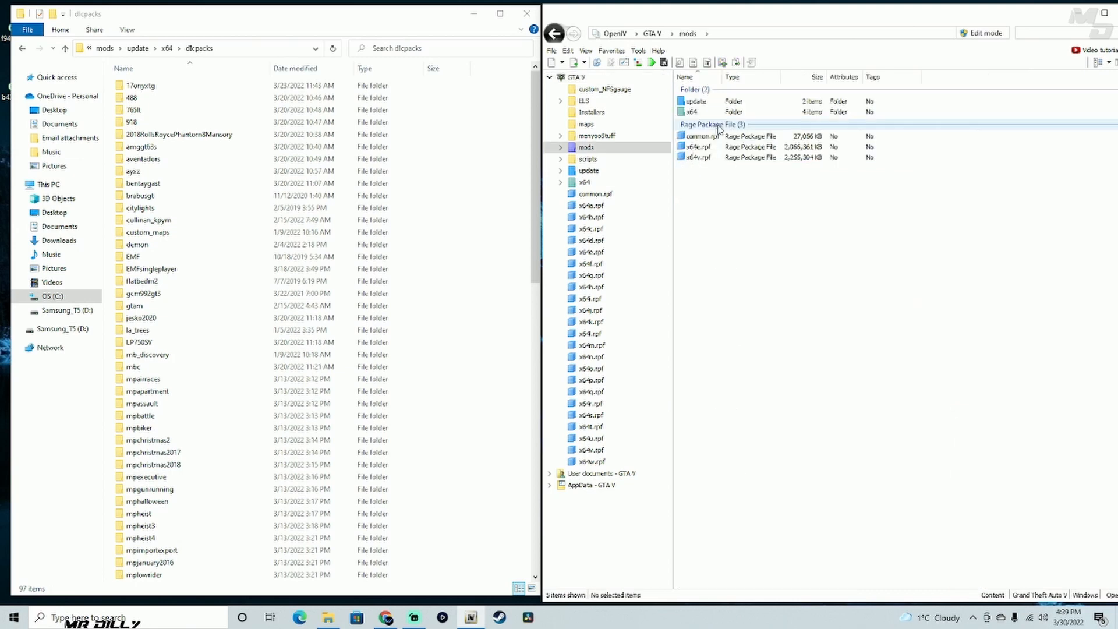
double_click(722, 102)
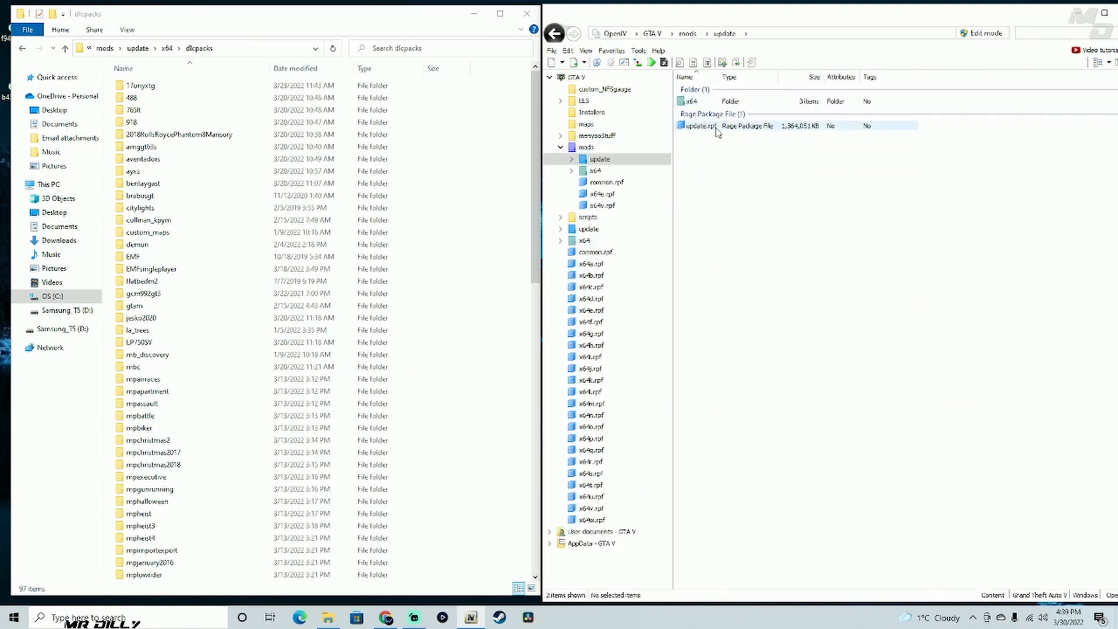
double_click(715, 125)
double_click(718, 102)
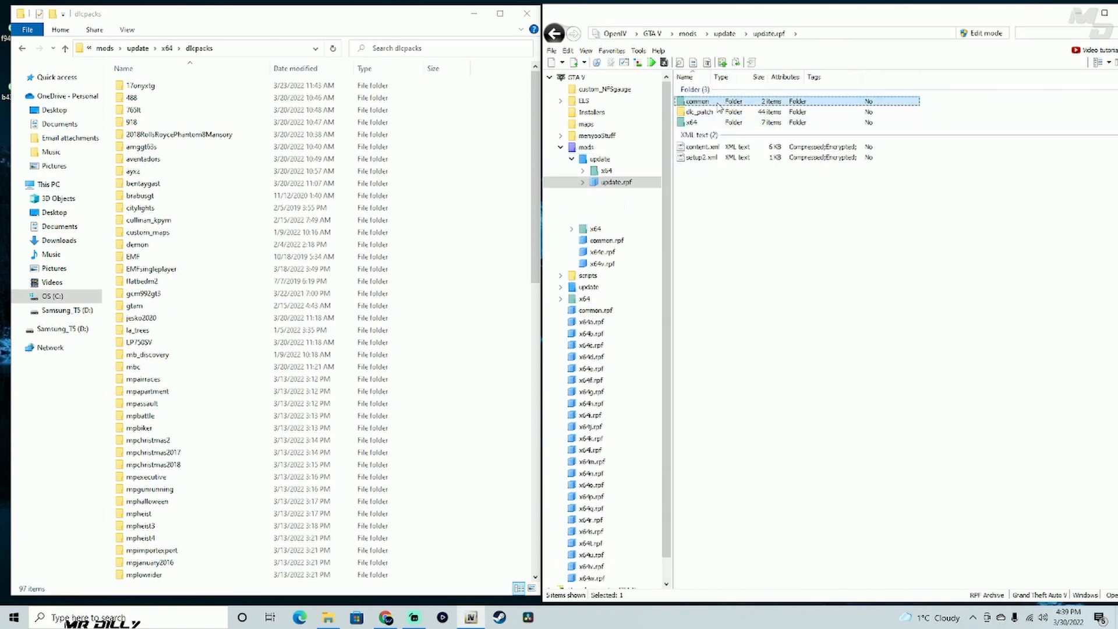
double_click(692, 101)
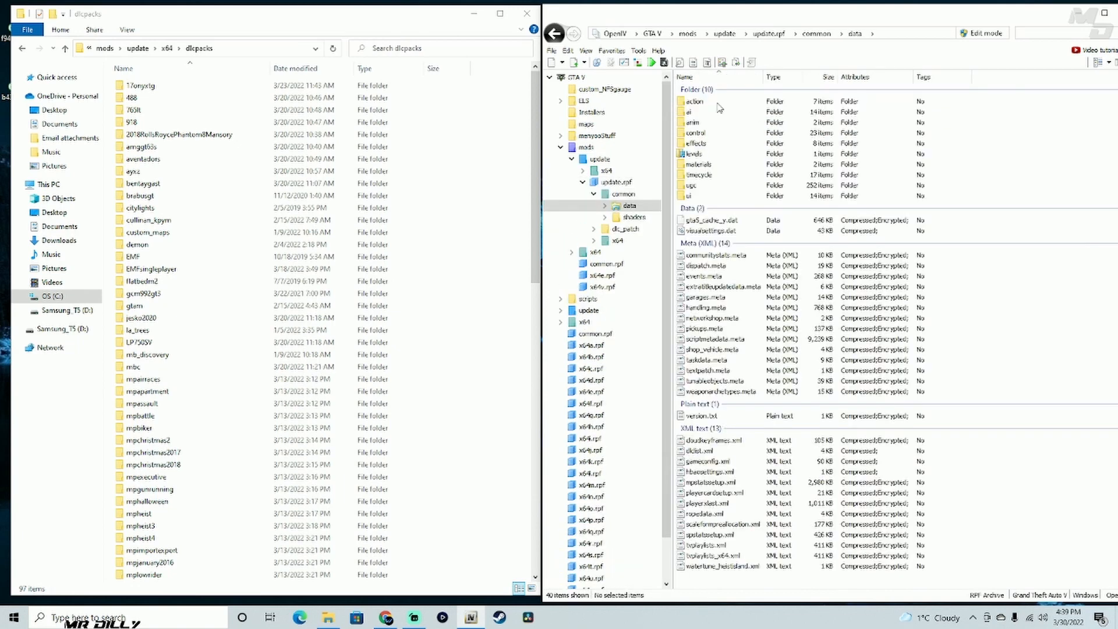
left_click(693, 451)
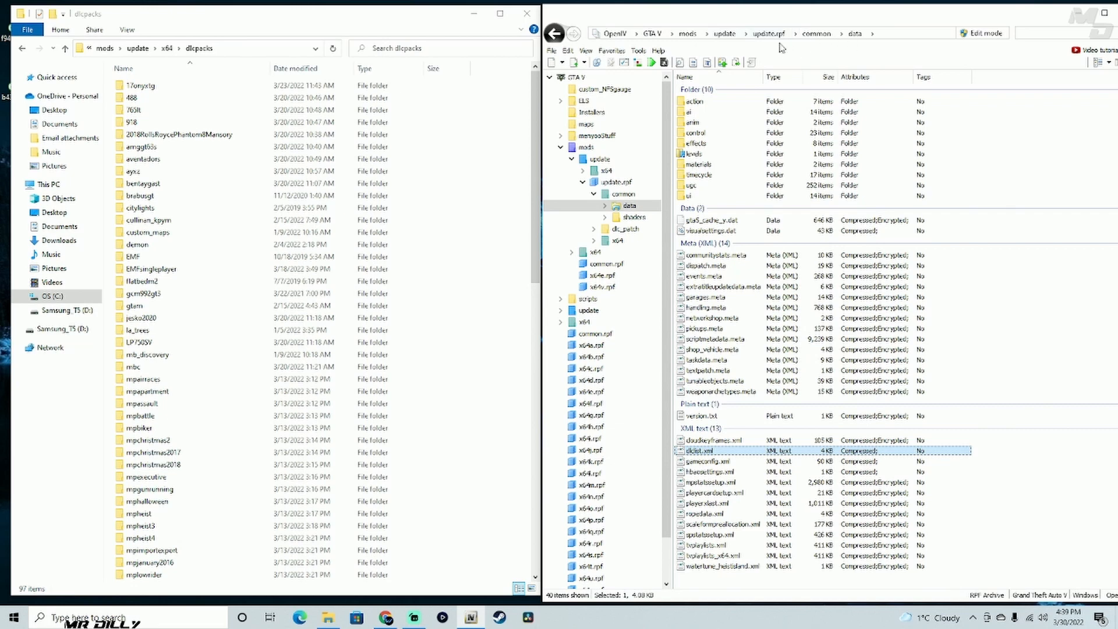
left_click(612, 51)
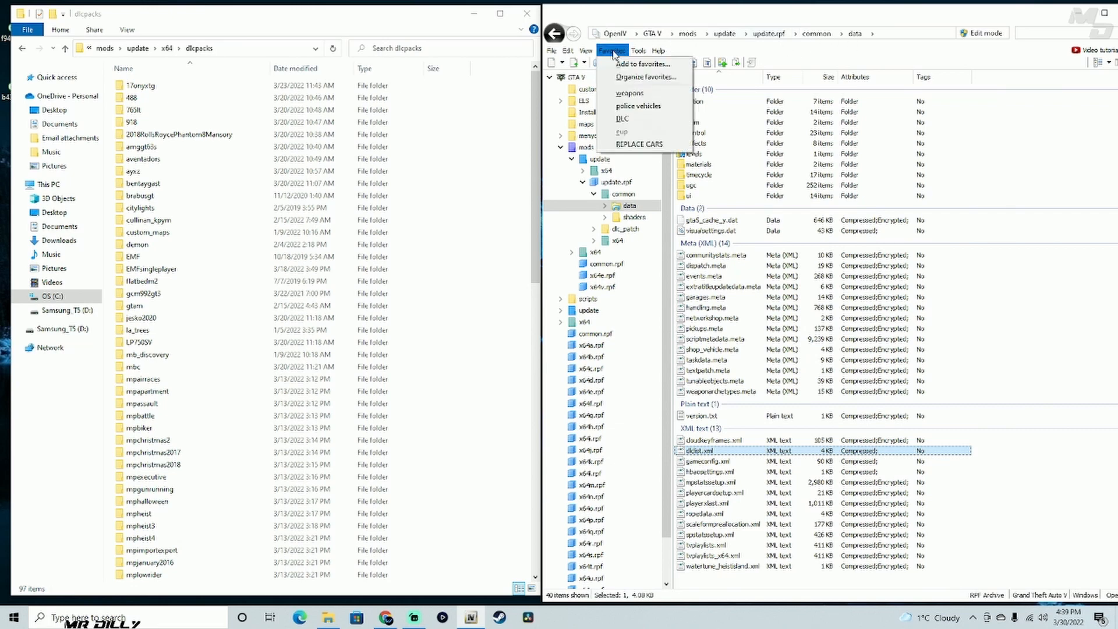
left_click(651, 66)
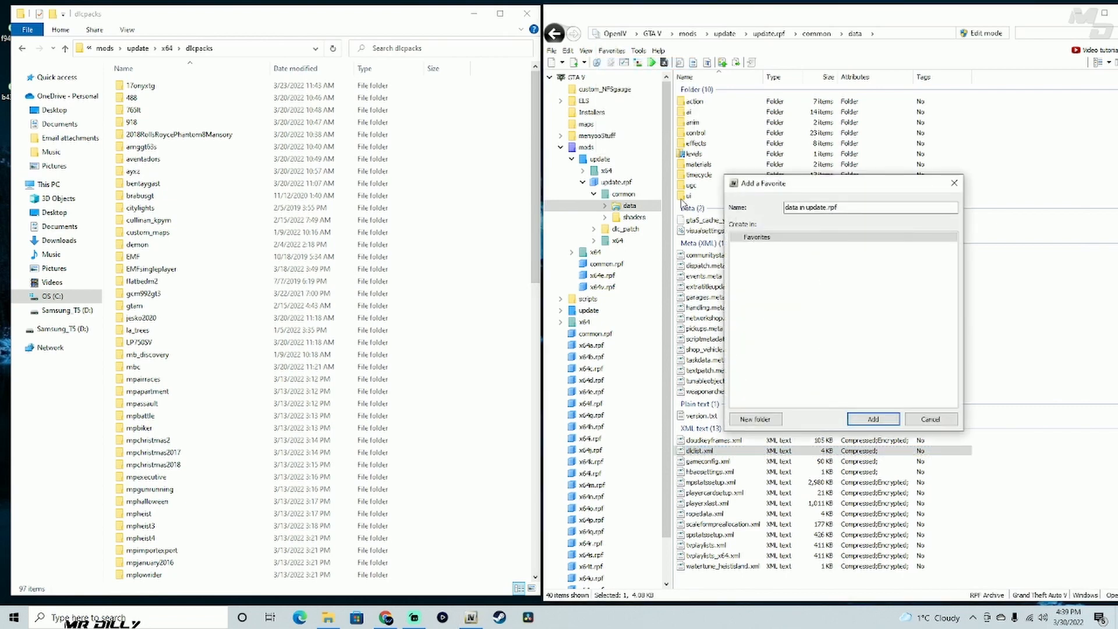
left_click_drag(850, 207, 775, 206)
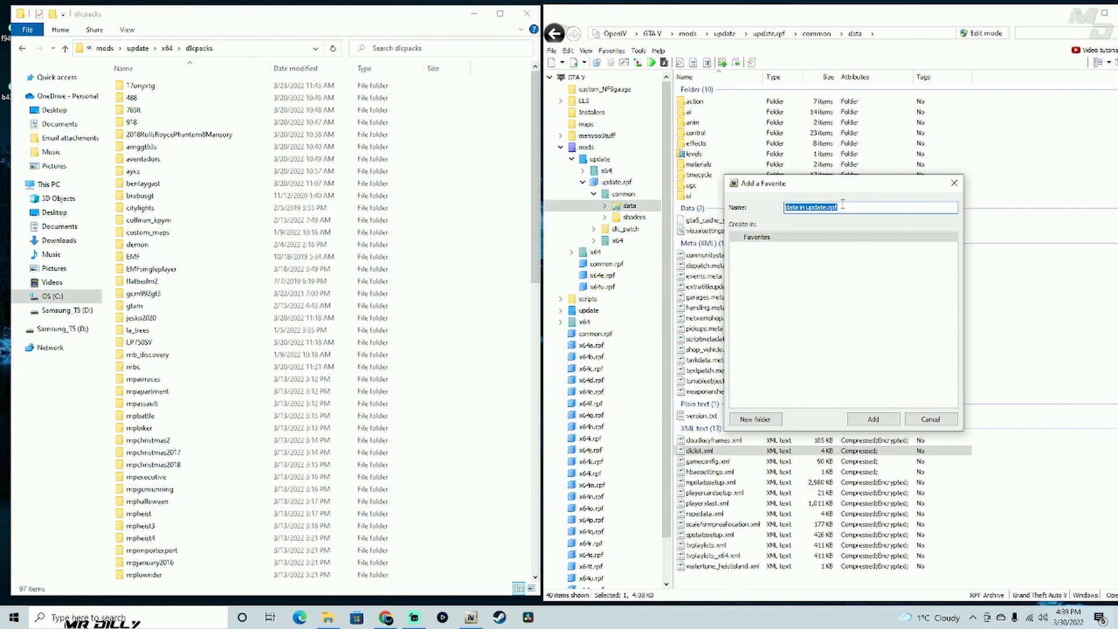
left_click(930, 419)
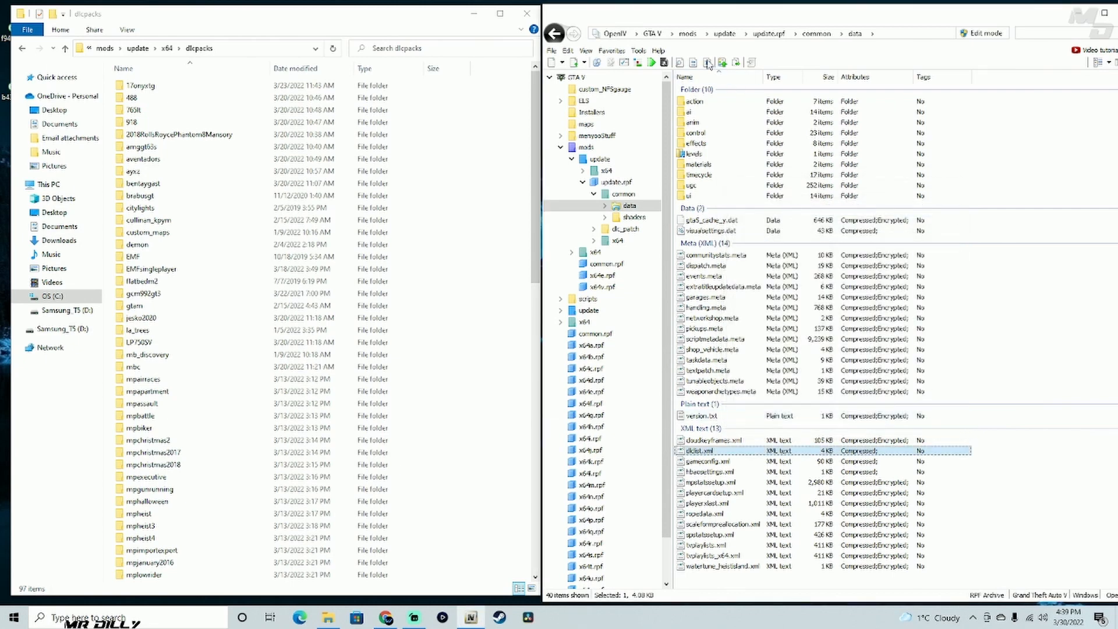
left_click(612, 51)
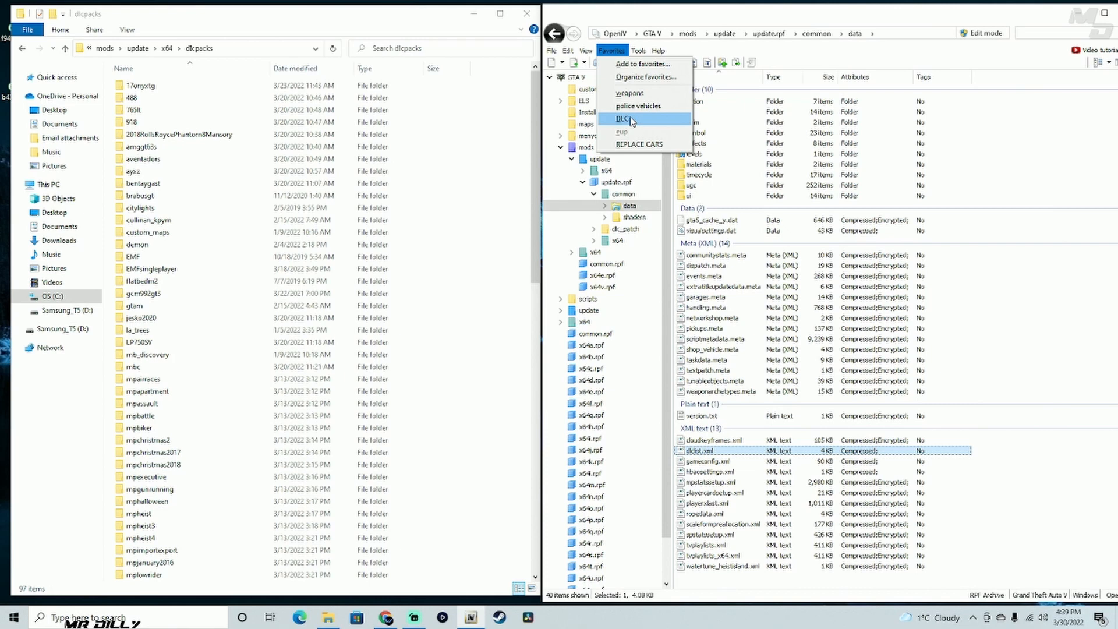
left_click(995, 173)
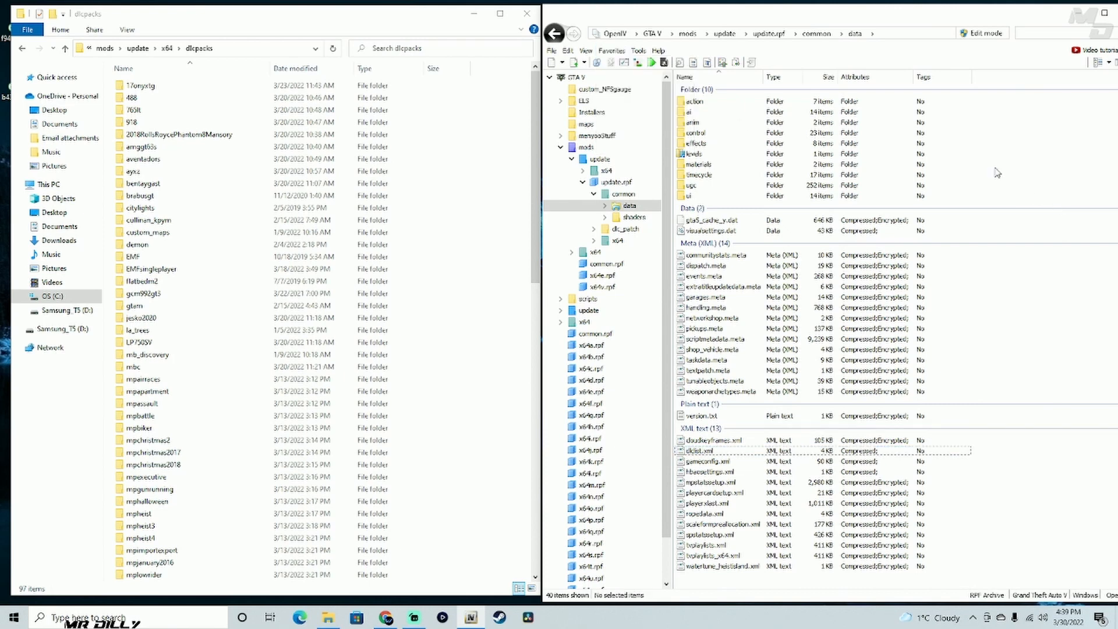
- Enable edit mode, accept its warning, and open dlclist.xml for editing in the text editor
left_click(987, 33)
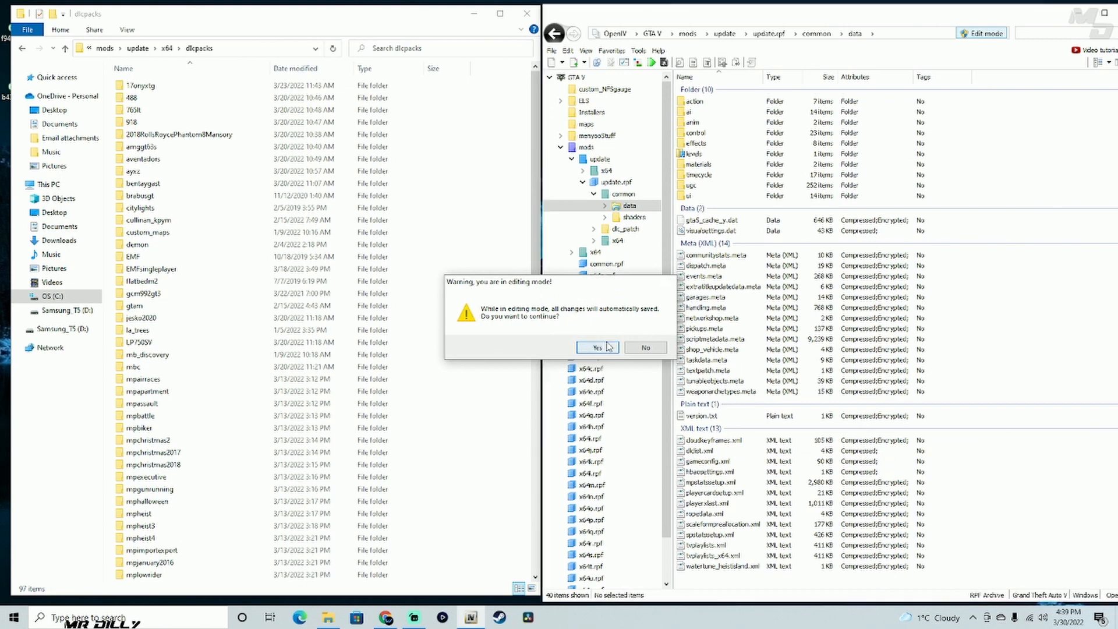
left_click(598, 347)
left_click(716, 451)
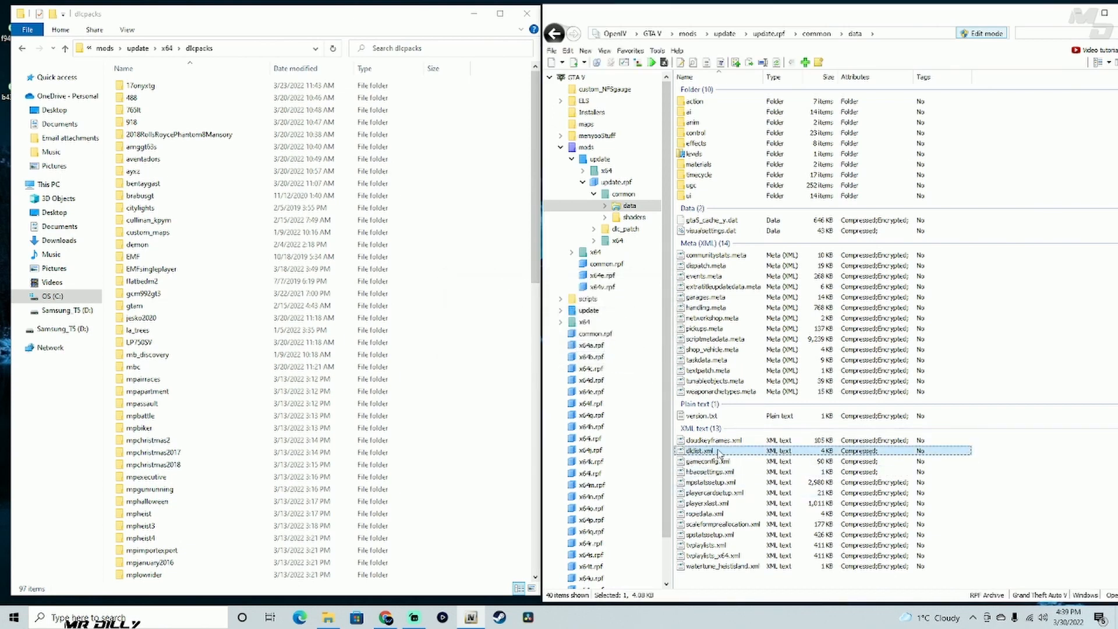
right_click(736, 455)
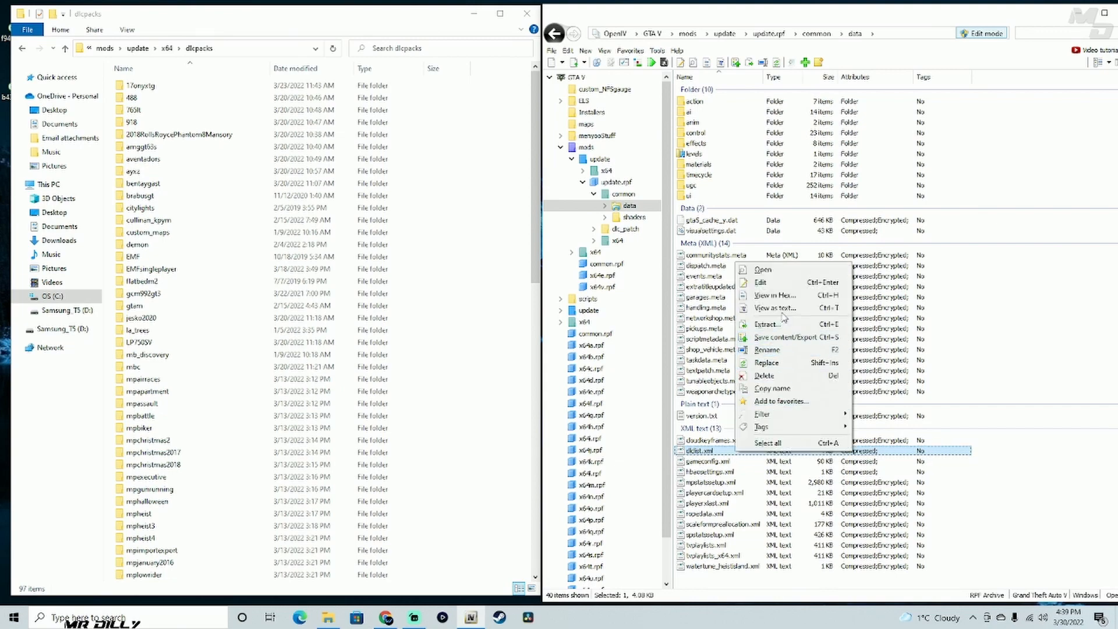
left_click(787, 284)
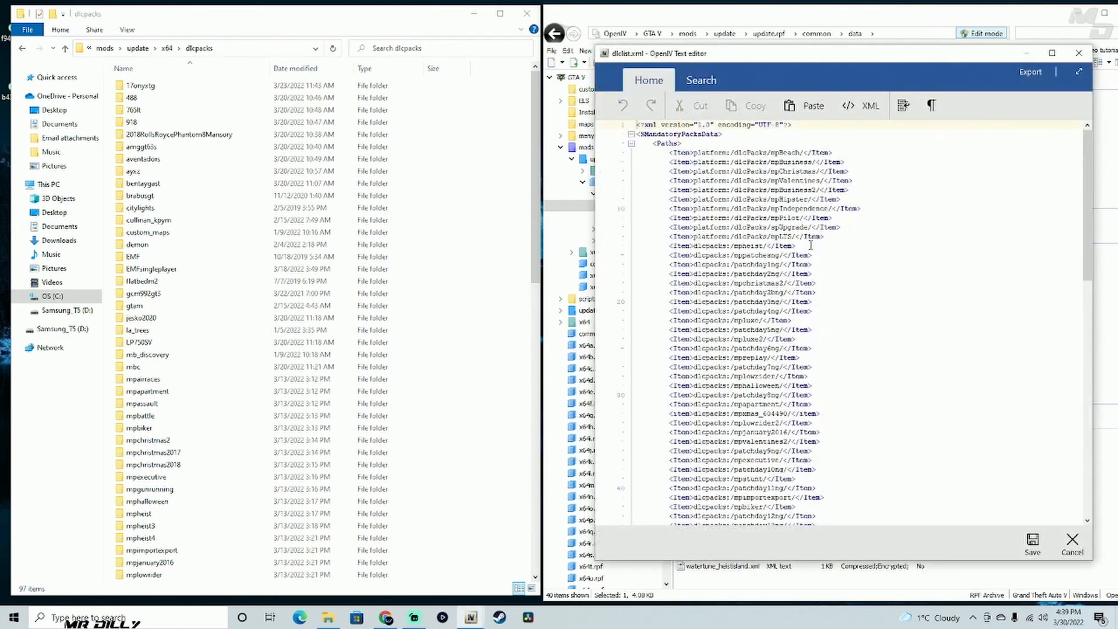
left_click_drag(837, 60, 821, 25)
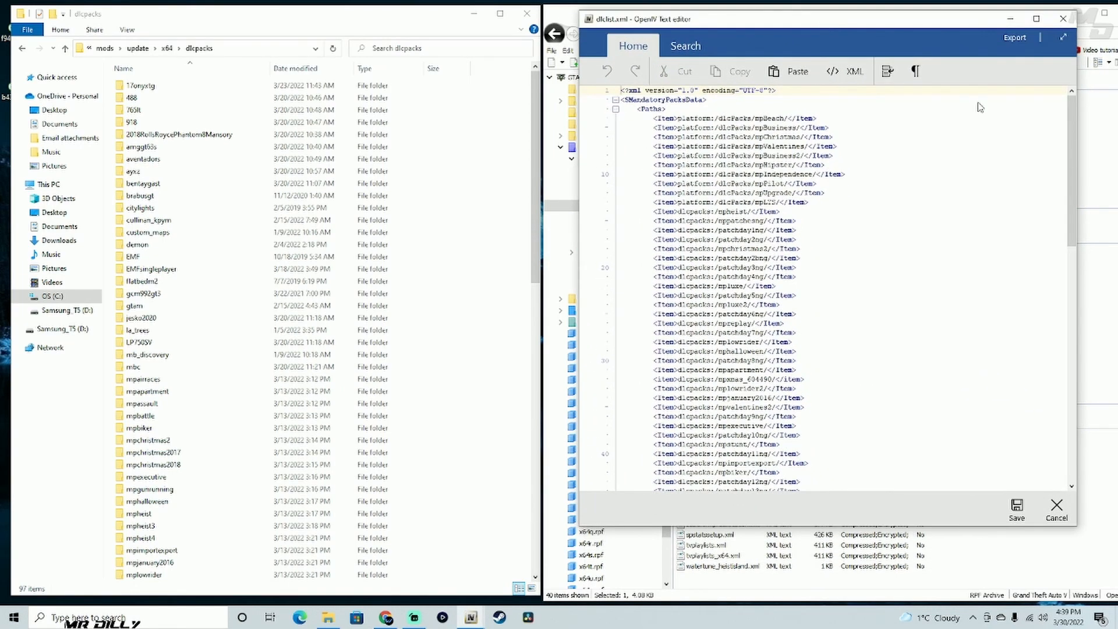
- Insert an empty line after the last dlcpacks entry, gcm992gt3, in dlclist.xml and remove it again
left_click_drag(1071, 150, 1078, 407)
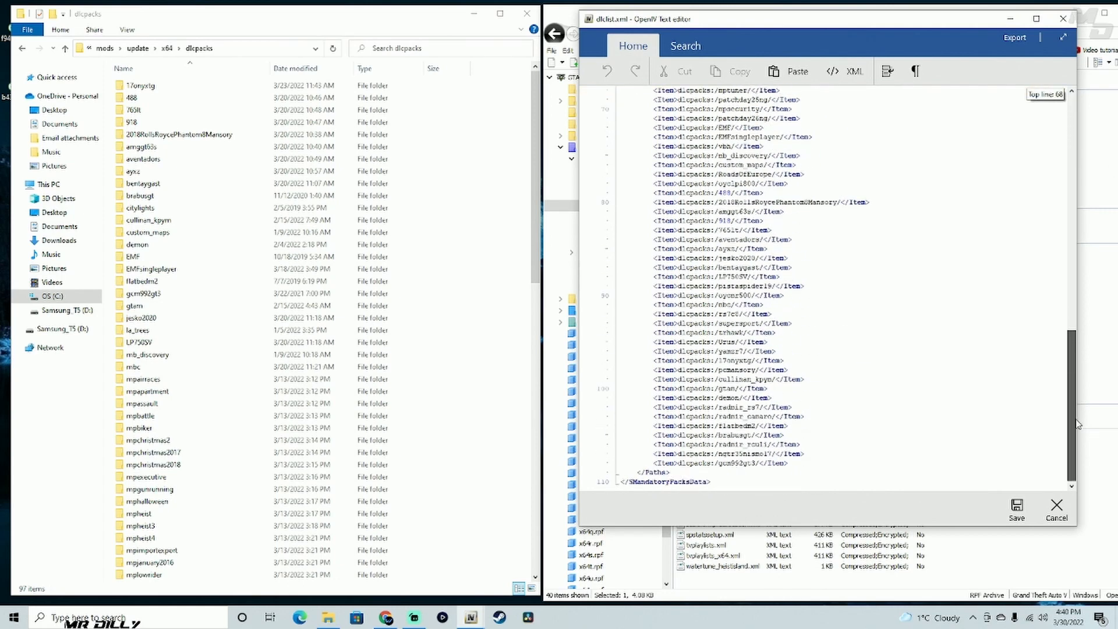
left_click_drag(794, 463, 664, 464)
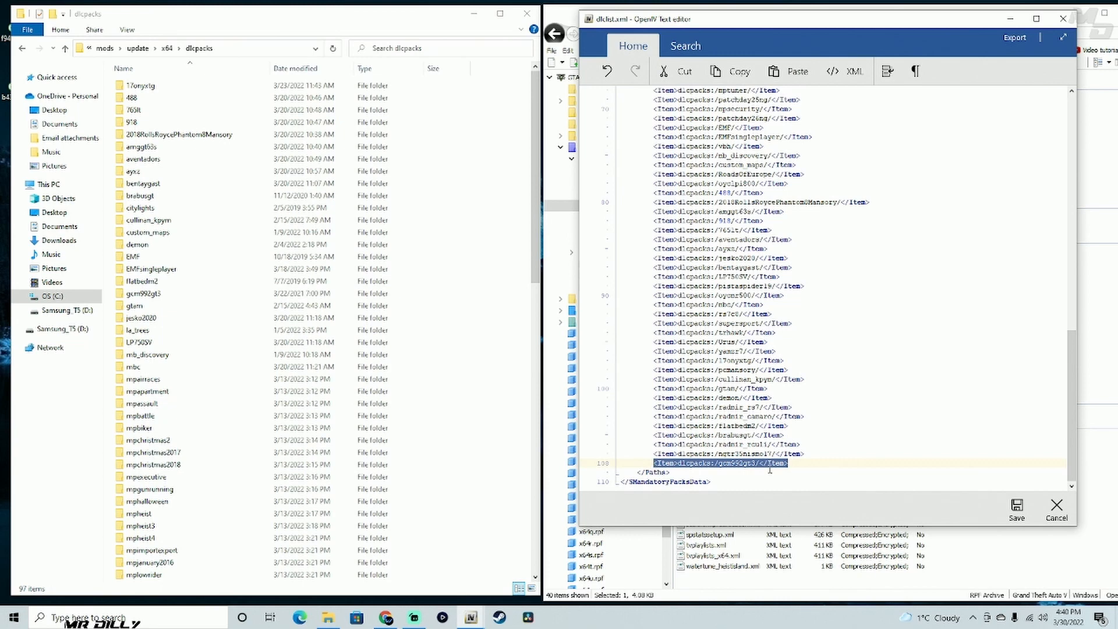
left_click(793, 465)
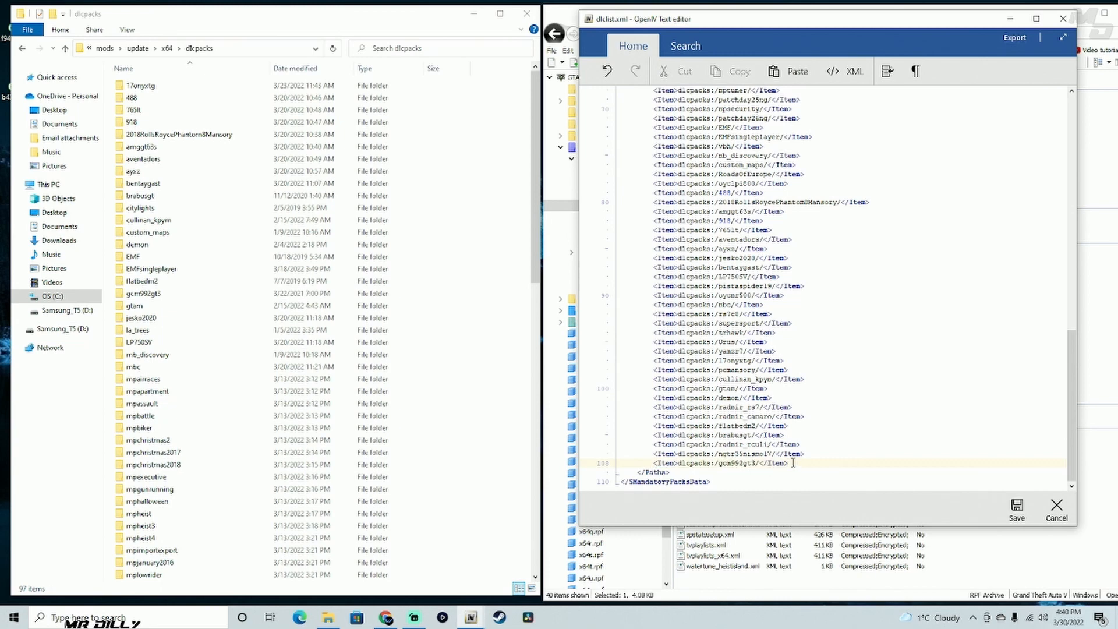
key("Return")
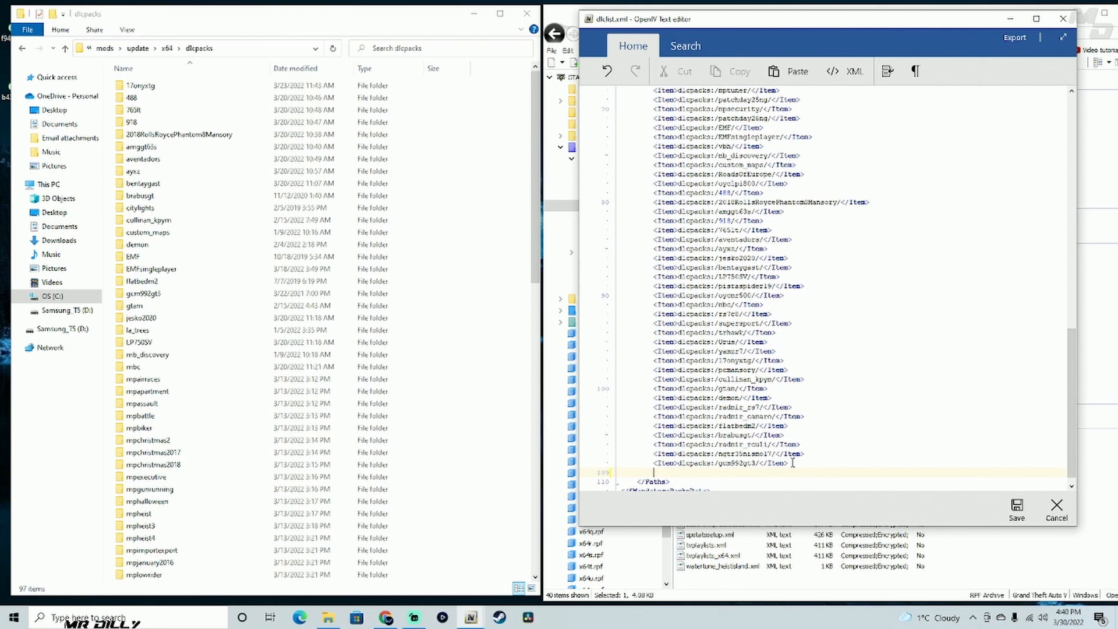
key("BackSpace")
key("BackSpace")
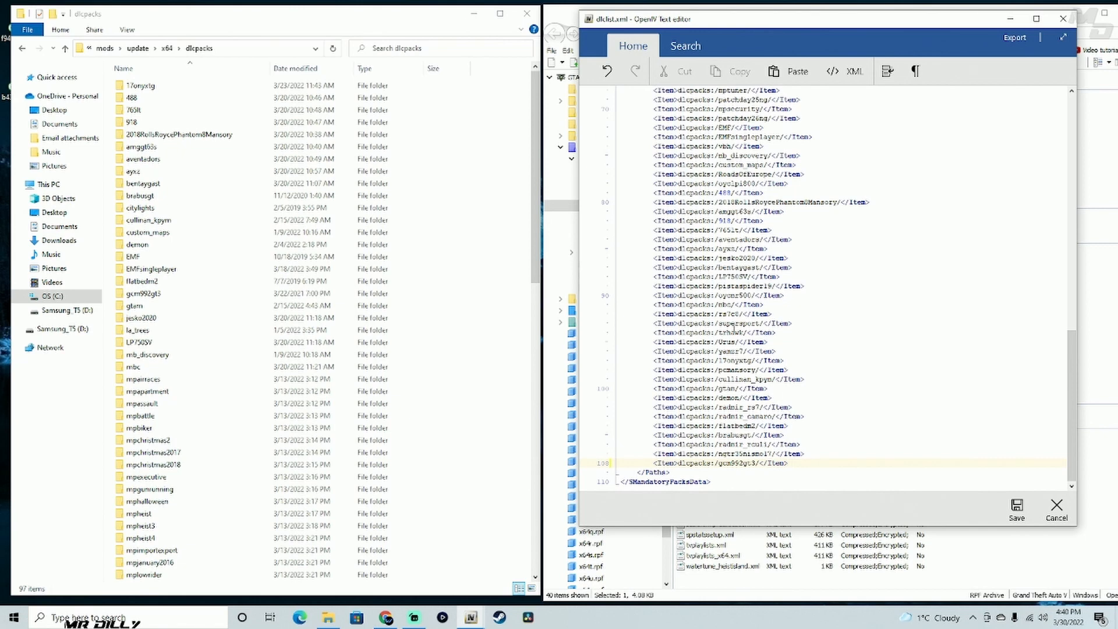
- Add a copied dlcpacks entry on a new line below RoadsOfEurope in dlclist.xml and clear its pack name
scroll(740, 244, "up", 1)
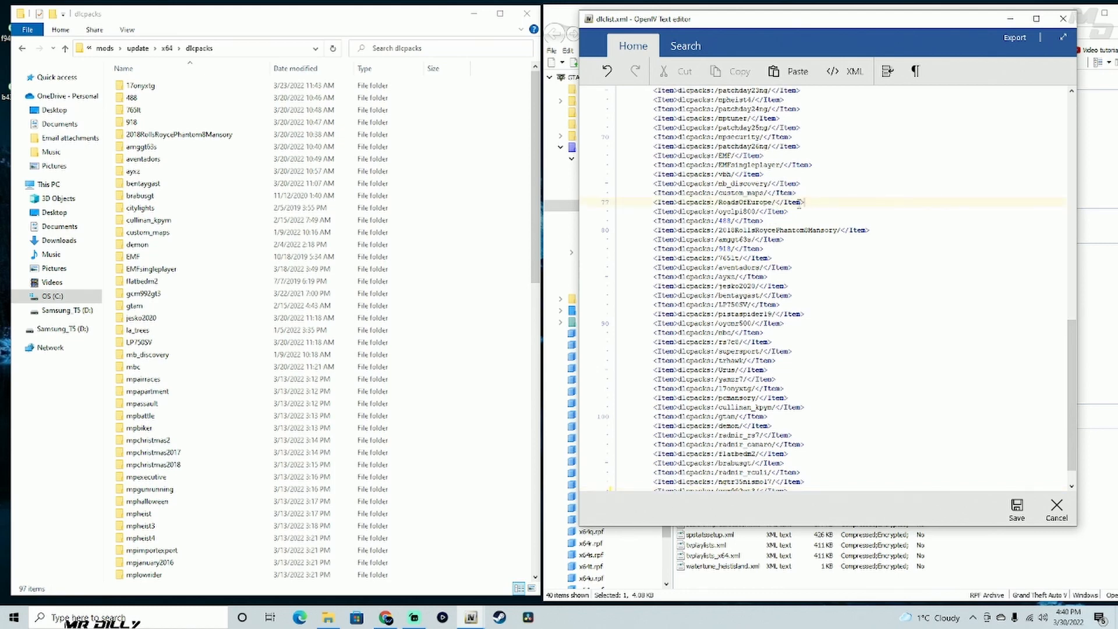
key("Return")
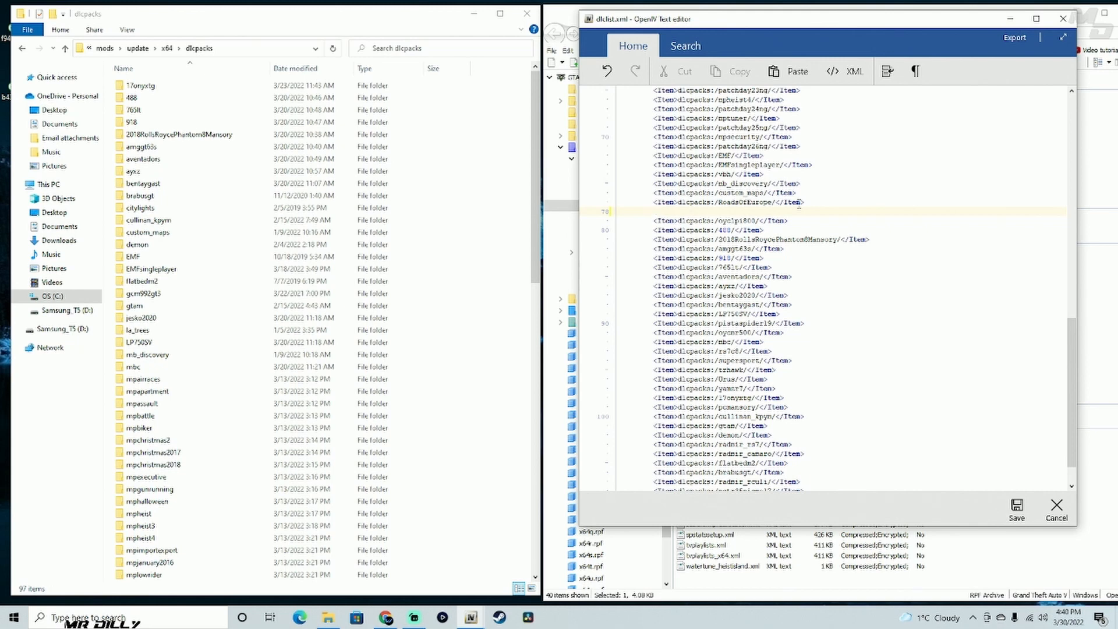
type("<Item>dlcpacks:/gcm992gt3/</Item>")
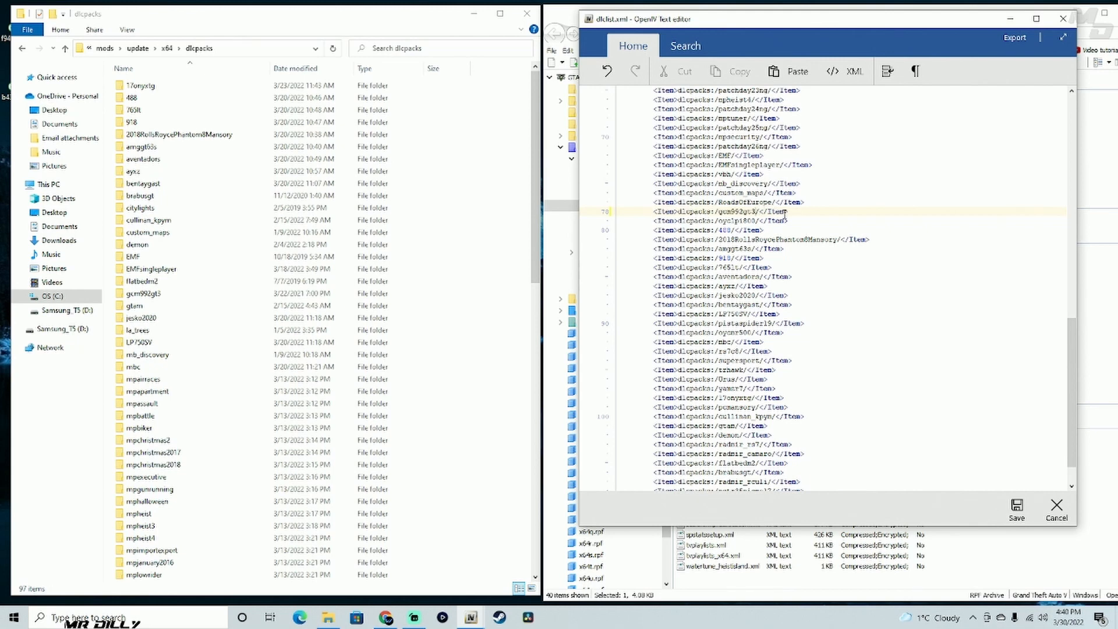
key("BackSpace")
key("BackSpace")
key("BackSpace")
key("BackSpace")
key("BackSpace")
key("BackSpace")
key("BackSpace")
key("BackSpace")
key("BackSpace")
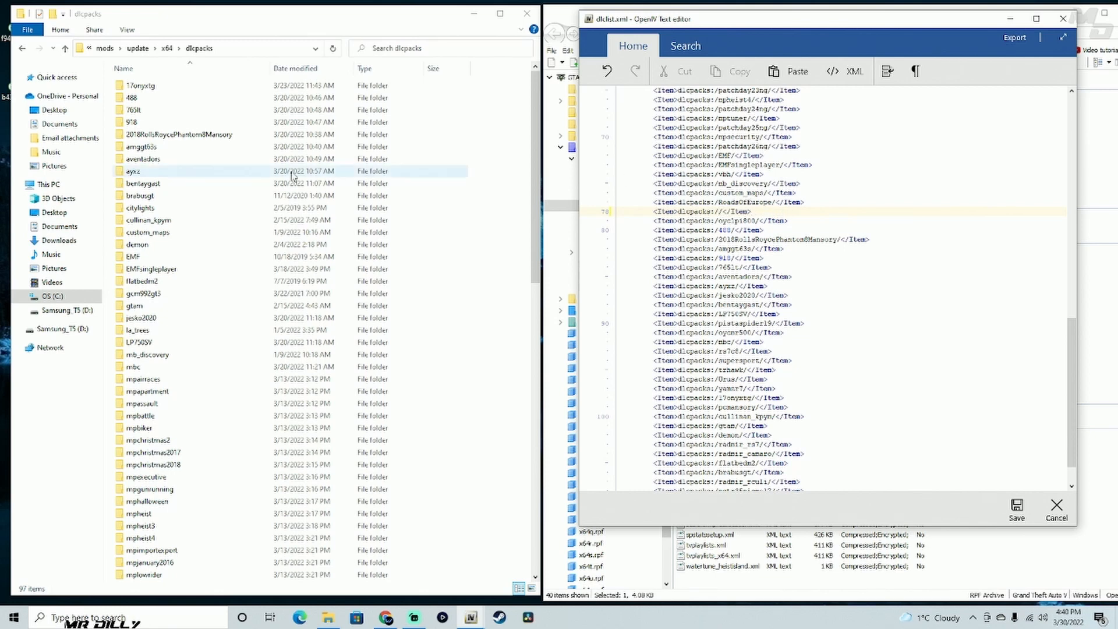
- Copy the citylights folder's name from dlcpacks and paste it into the empty dlcpacks entry
left_click(169, 212)
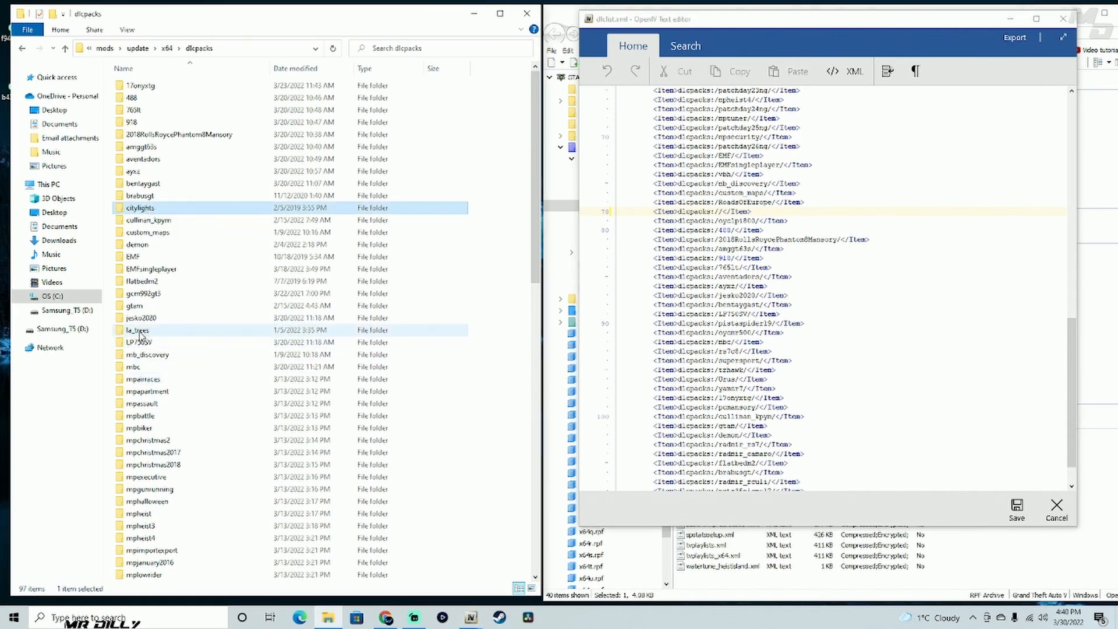
right_click(188, 213)
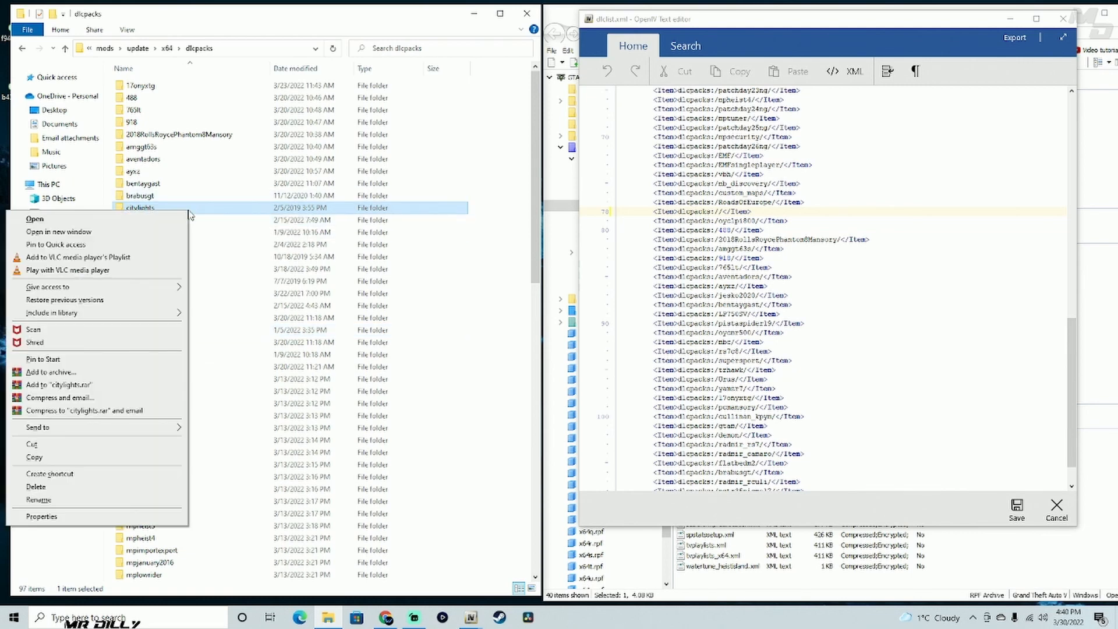
left_click(107, 499)
key("ctrl+c")
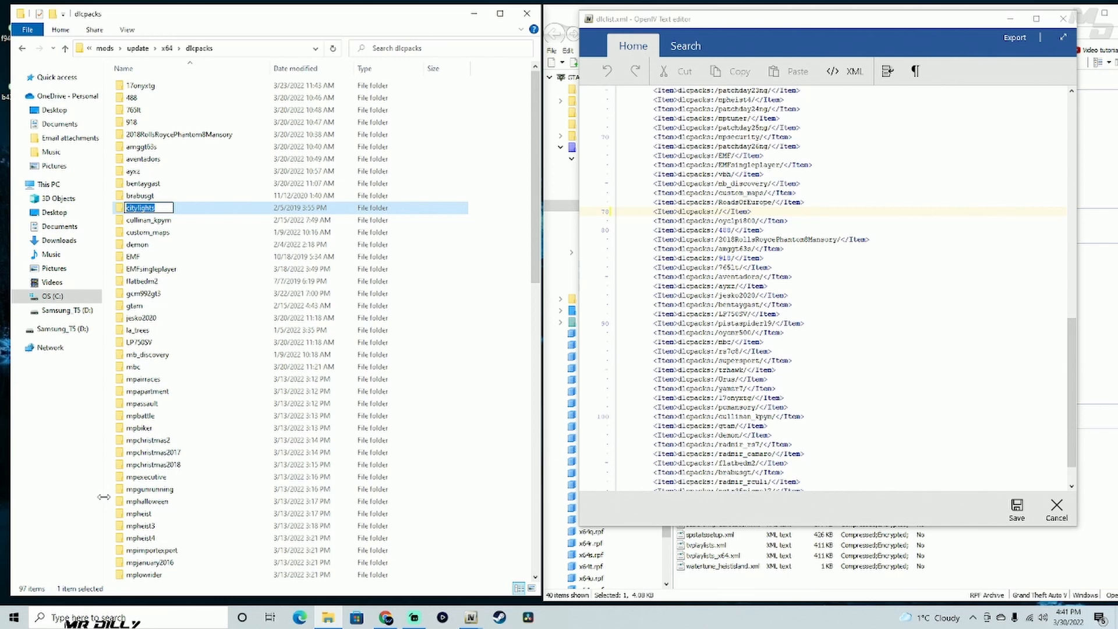
left_click(720, 208)
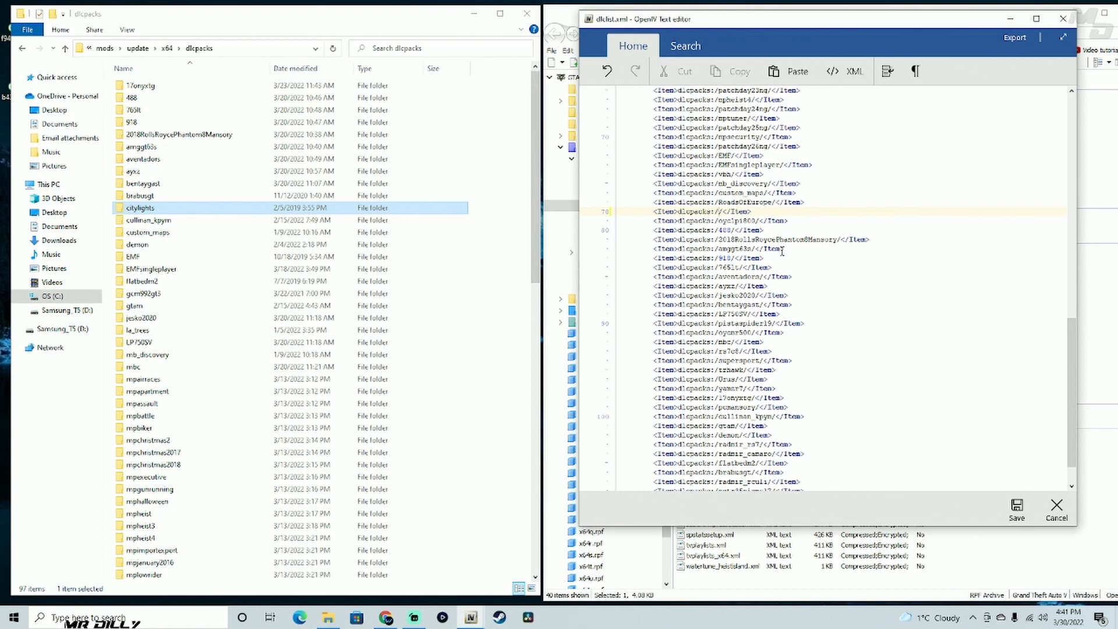
key("ctrl+v")
- Duplicate the citylights entry on a new line directly below it and clear the copy's pack name
left_click_drag(794, 212, 658, 213)
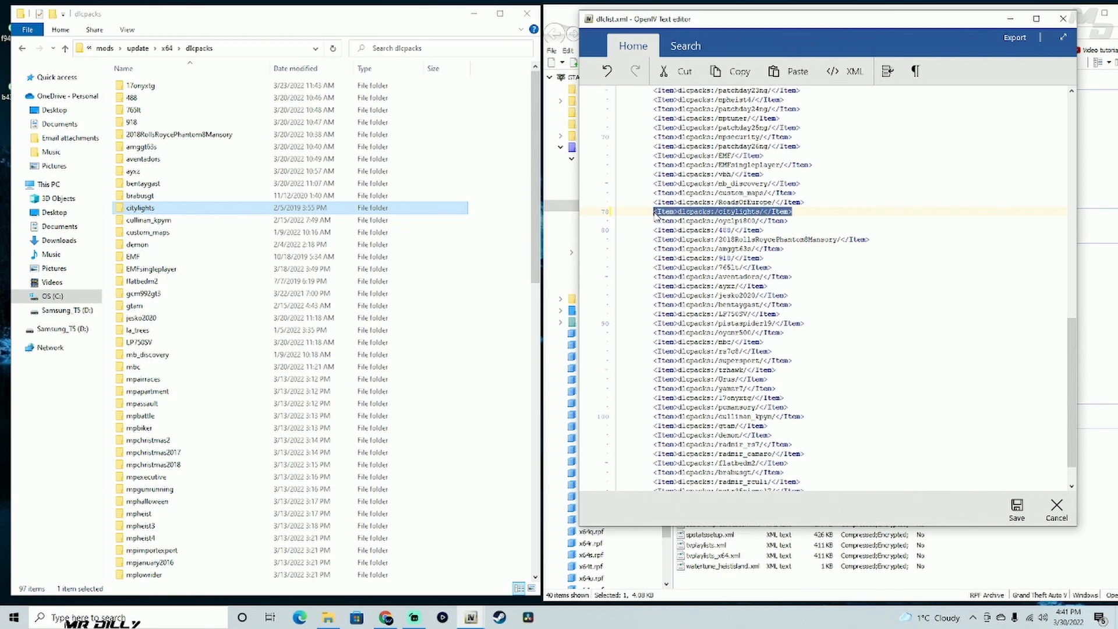
left_click(790, 212)
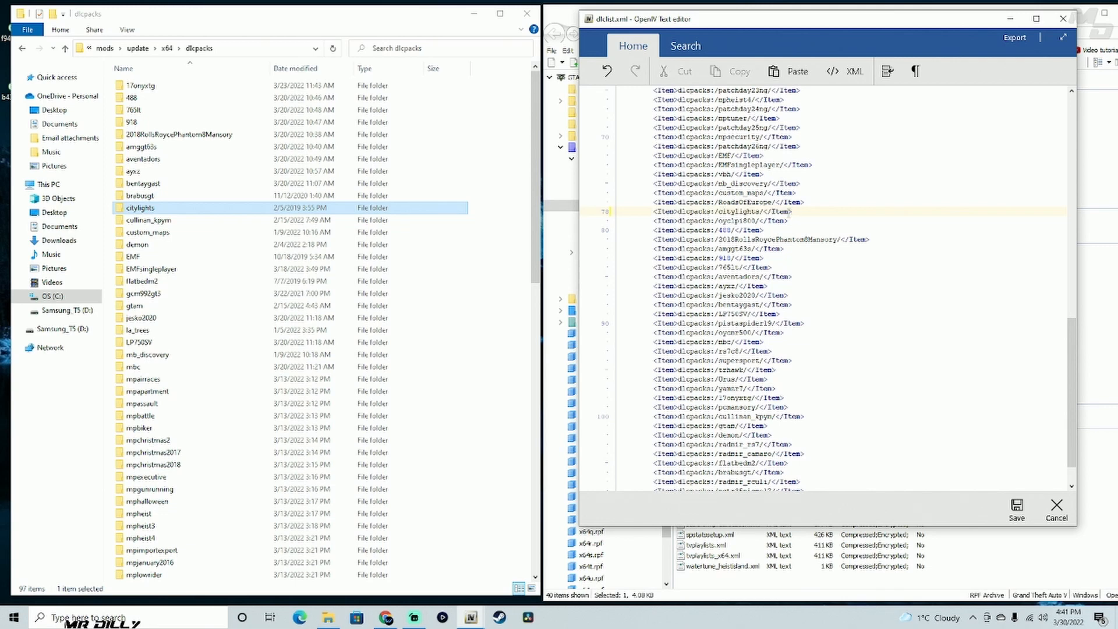
key("Return")
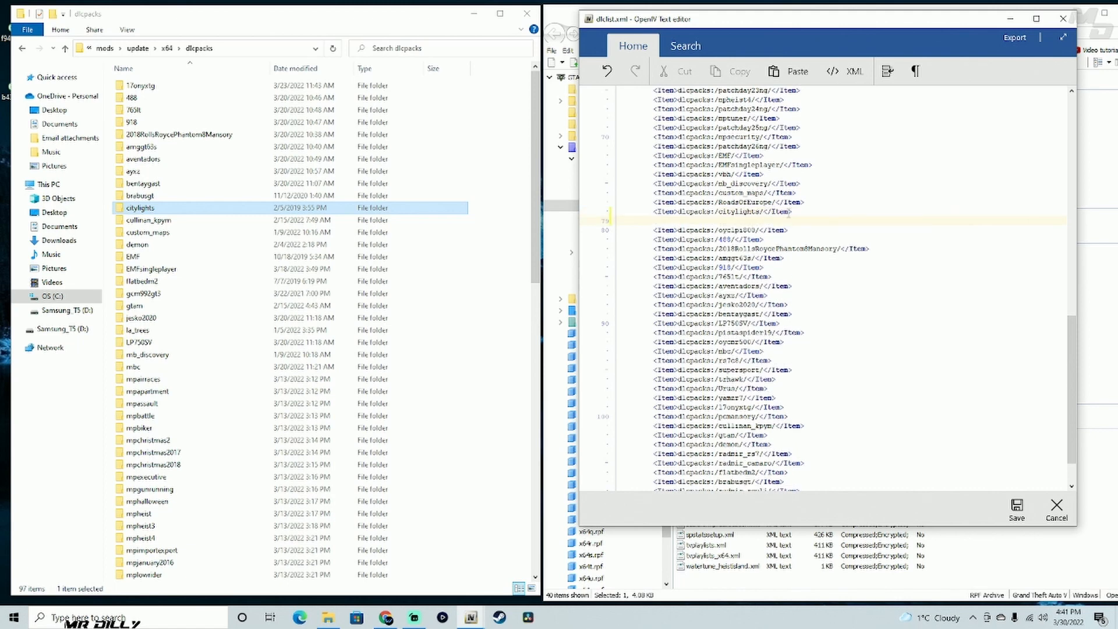
type("<Item>dlcpacks:/citylights/</Item>")
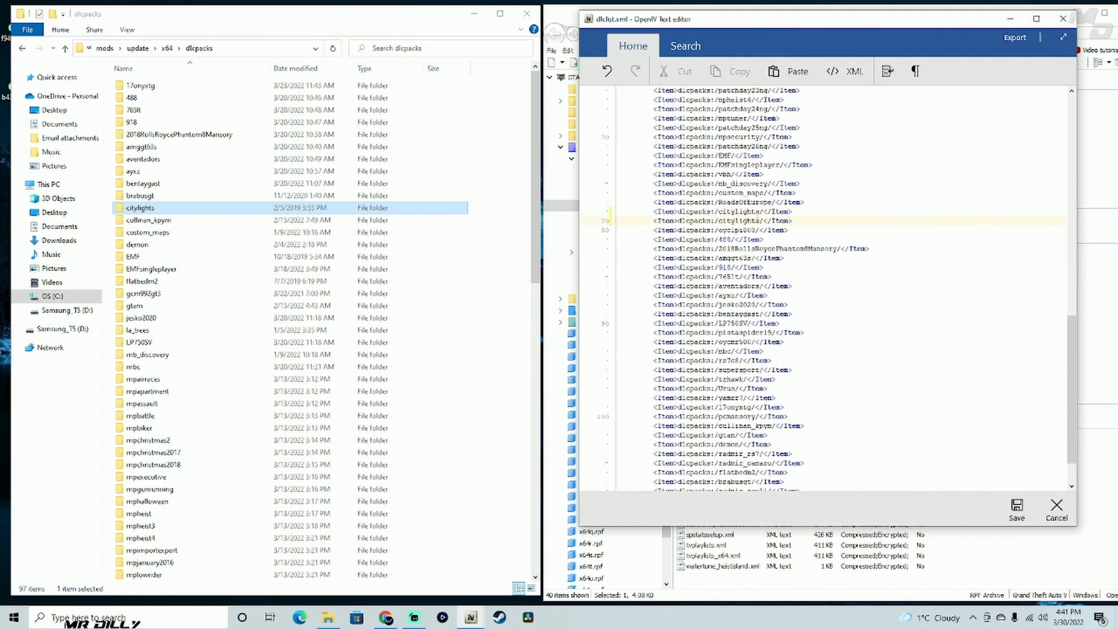
key("BackSpace")
key("BackSpace")
key("BackSpace")
key("BackSpace")
key("BackSpace")
key("BackSpace")
key("BackSpace")
key("BackSpace")
key("BackSpace")
key("BackSpace")
- Copy the la_trees folder's name into the empty dlcpacks entry and save dlclist.xml
left_click(188, 333)
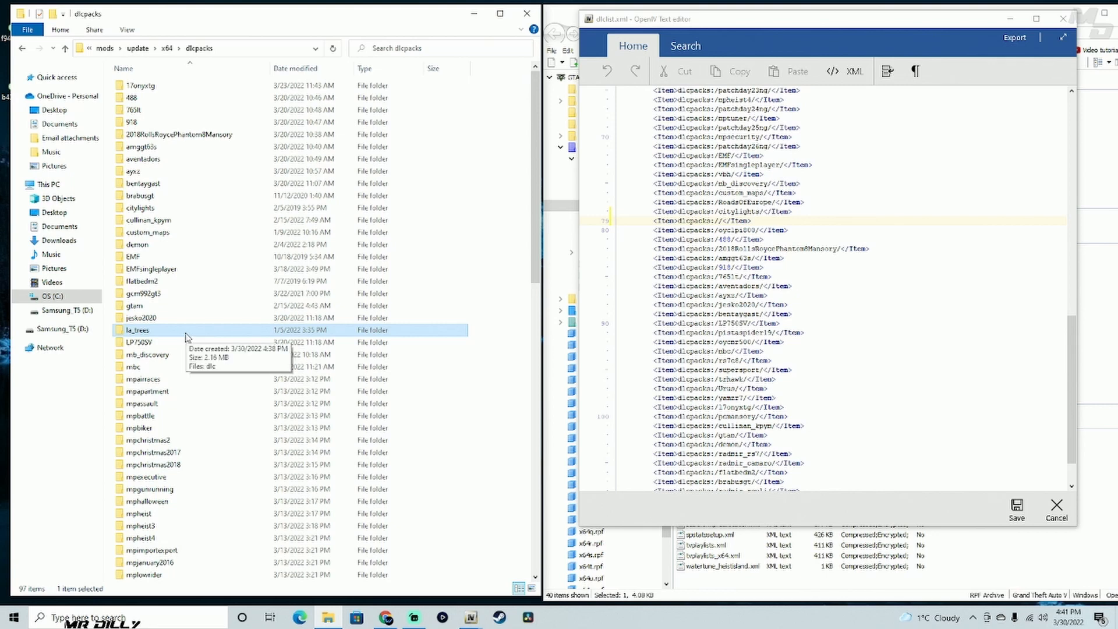
right_click(187, 335)
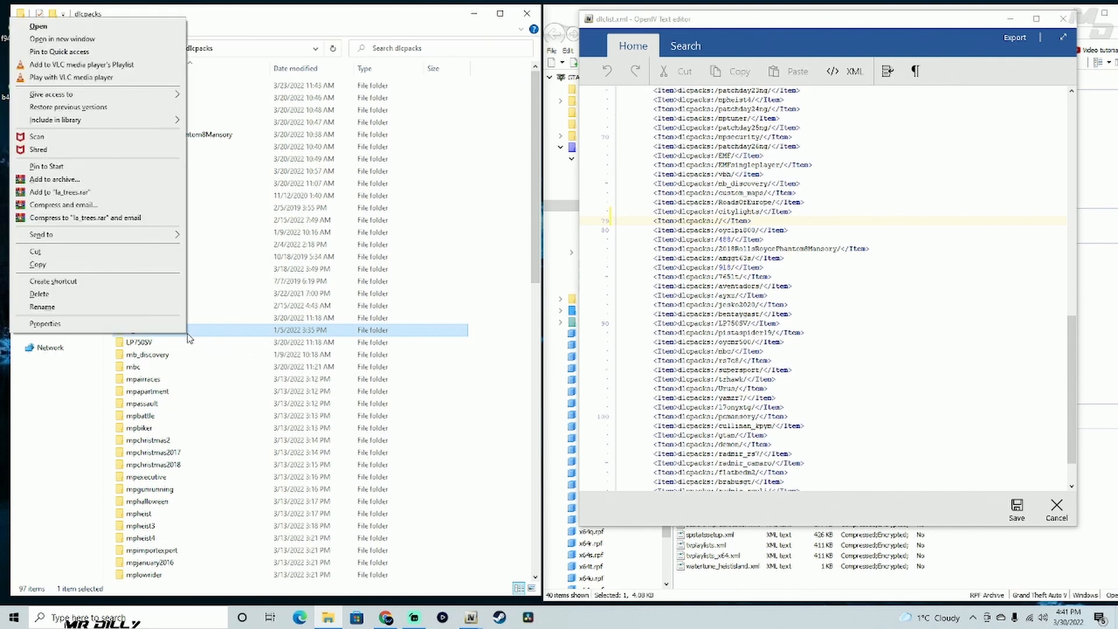
left_click(131, 312)
key("ctrl+c")
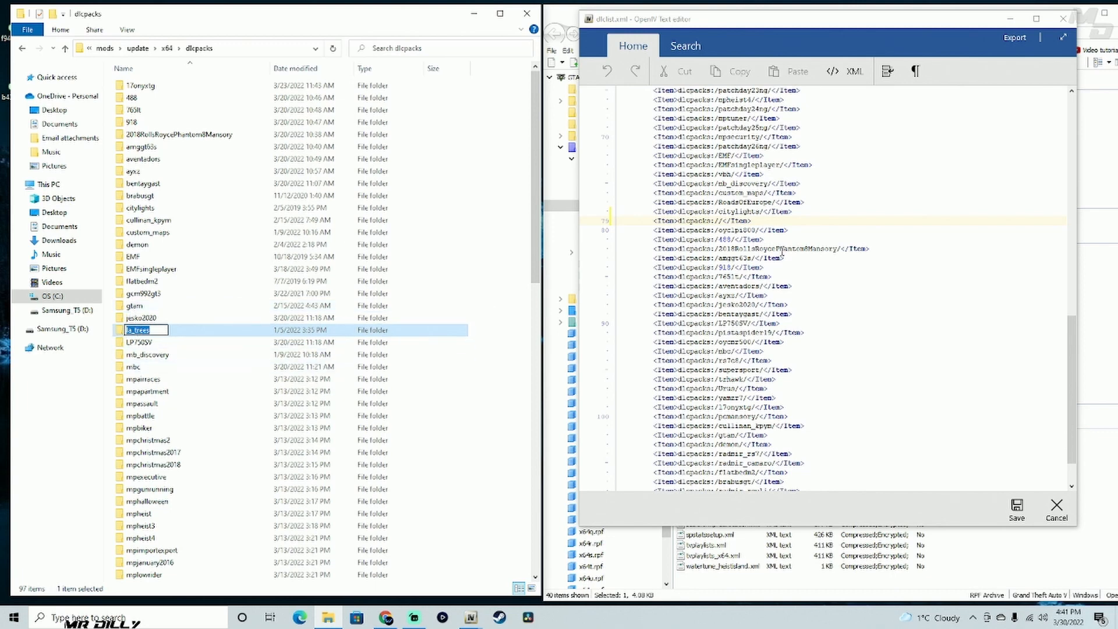
left_click(717, 221)
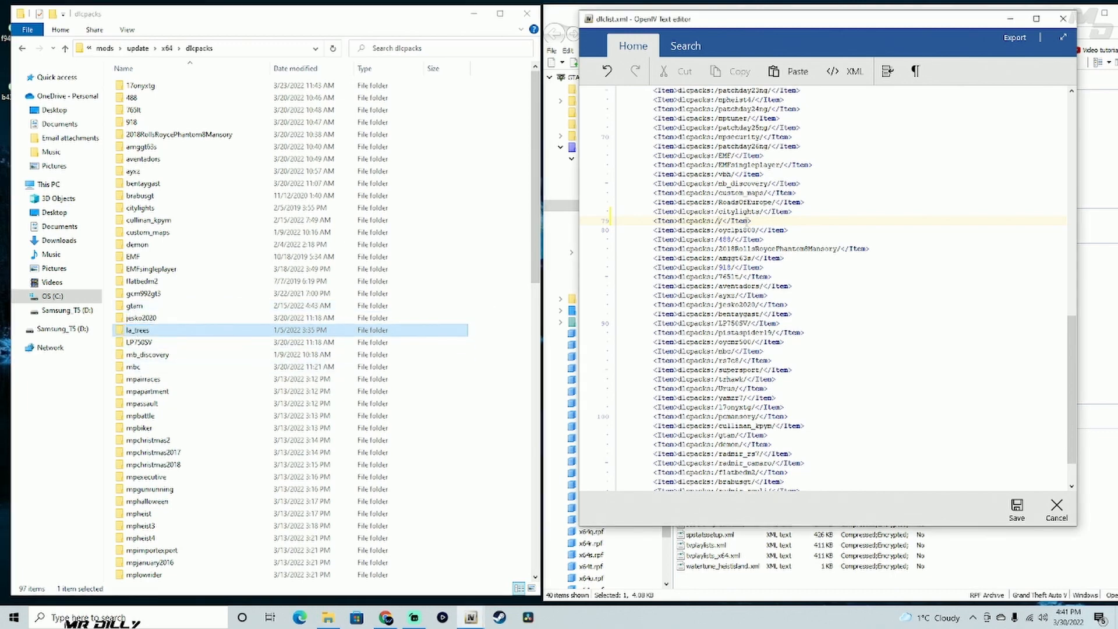
key("ctrl+v")
left_click(1017, 508)
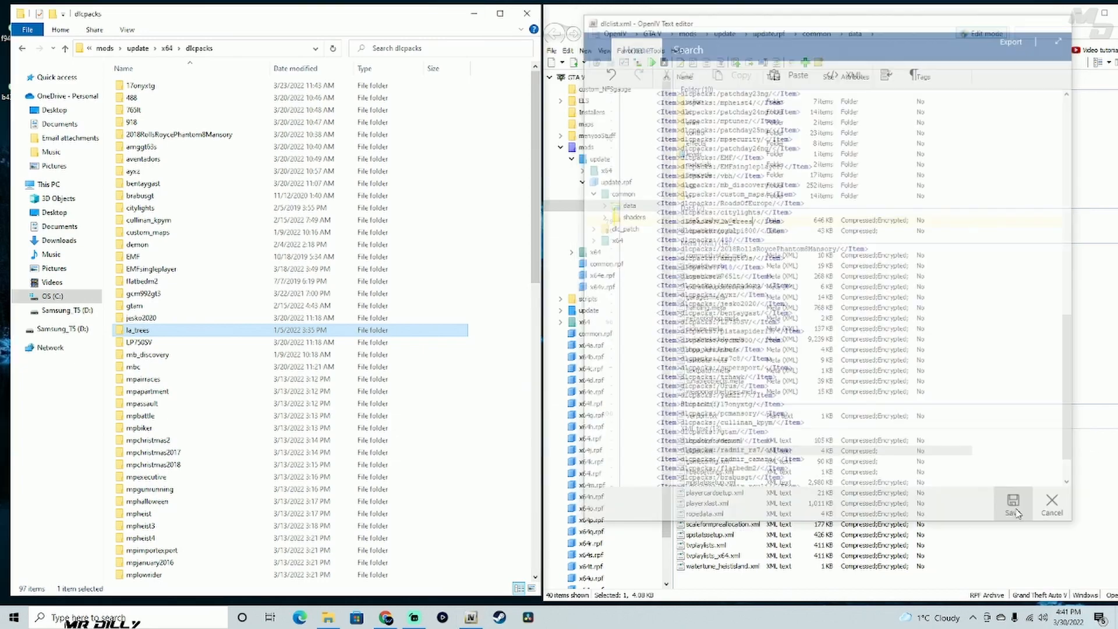
- Close the dlcpacks folder window and the opened archives in OpenIV, returning to the GTA V root
left_click(527, 15)
left_click_drag(804, 16, 315, 12)
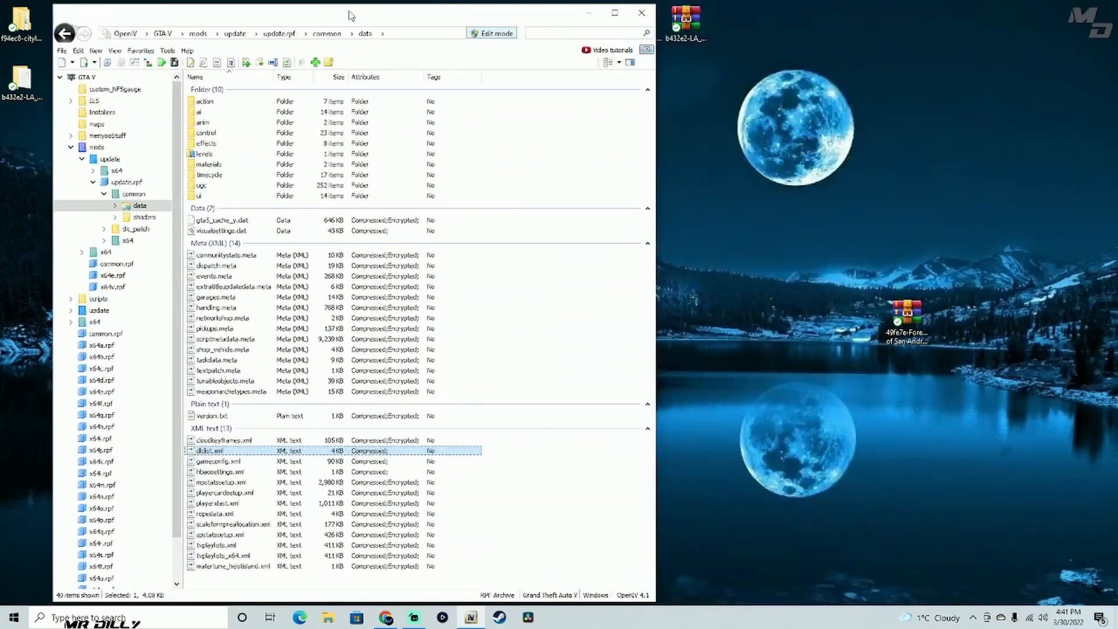
left_click(62, 50)
left_click(96, 191)
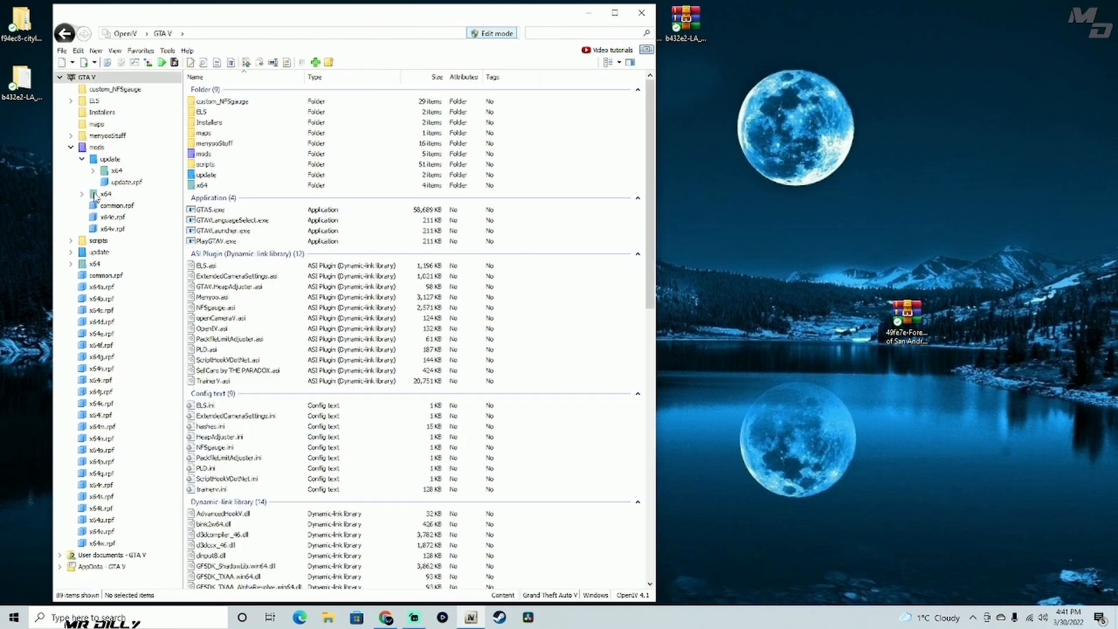
left_click_drag(378, 18, 357, 14)
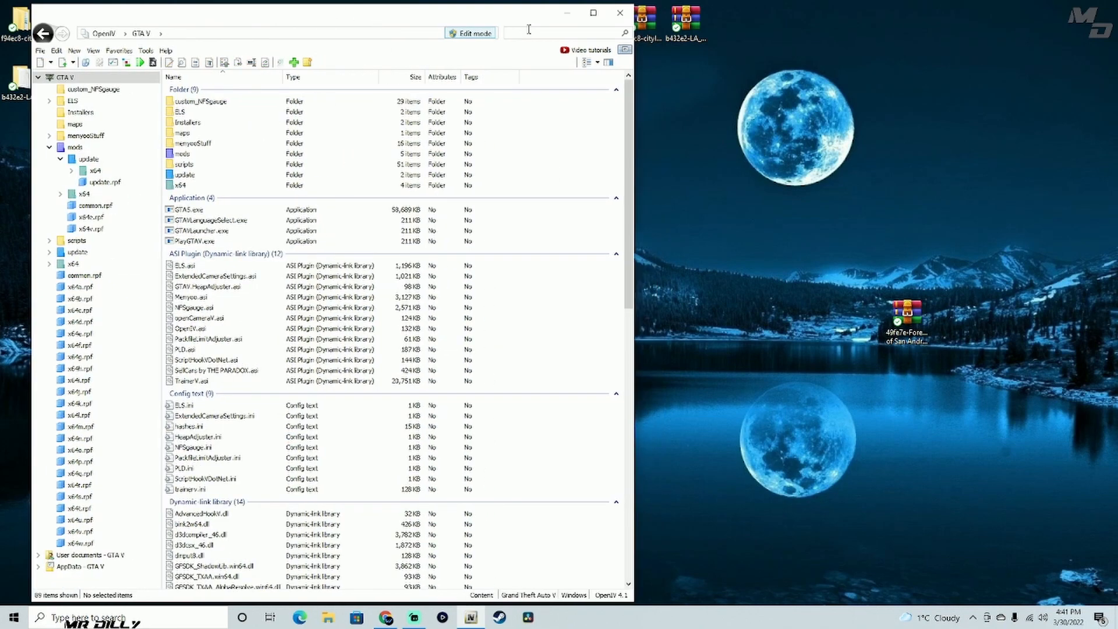
- Open the Forests of San Andreas Revised v3.2-SP archive from the desktop and extract it to its own desktop folder
left_click(908, 325)
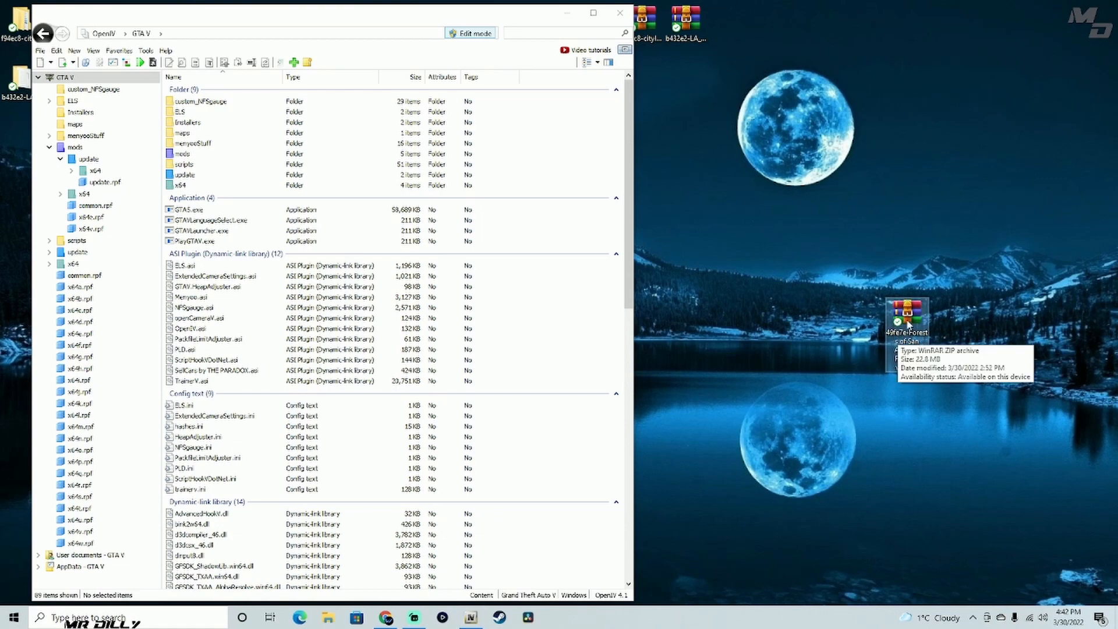
double_click(908, 325)
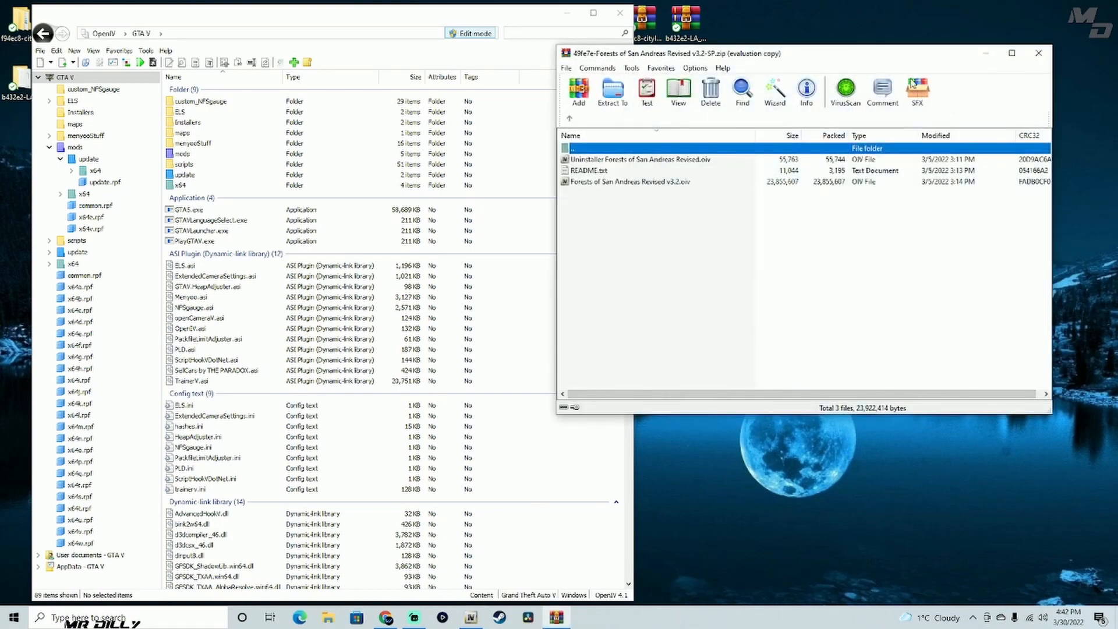
key("Escape")
left_click(775, 92)
left_click(815, 317)
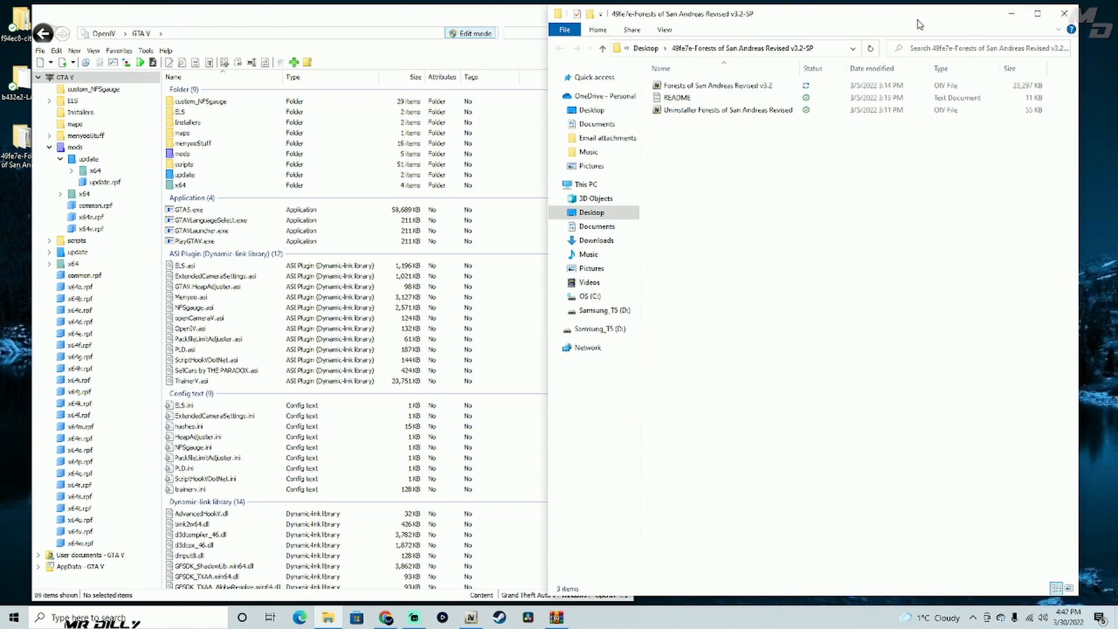
left_click(1061, 15)
left_click(1038, 53)
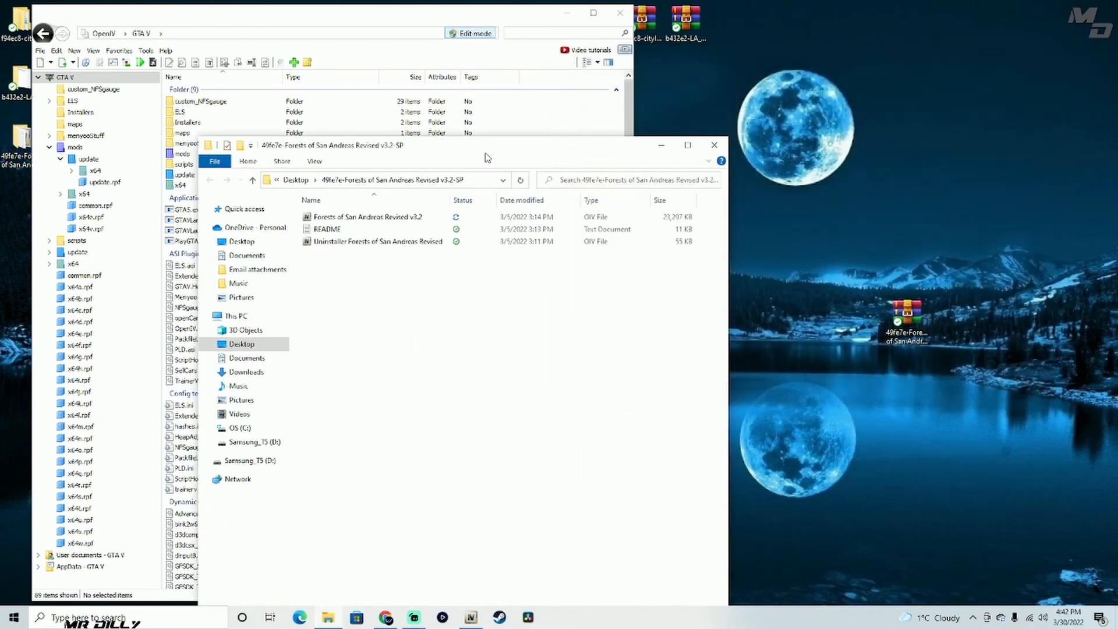
- Place the extracted Forests of San Andreas Revised folder window beside the OpenIV window
left_click_drag(487, 154, 918, 26)
left_click_drag(455, 16, 426, 17)
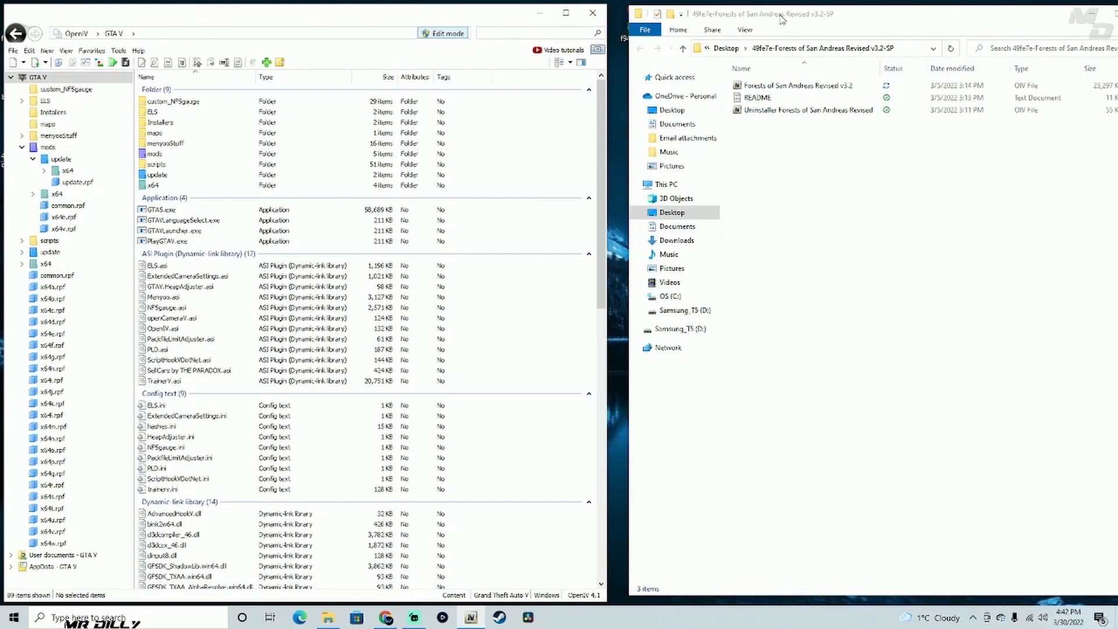
left_click_drag(781, 19, 767, 18)
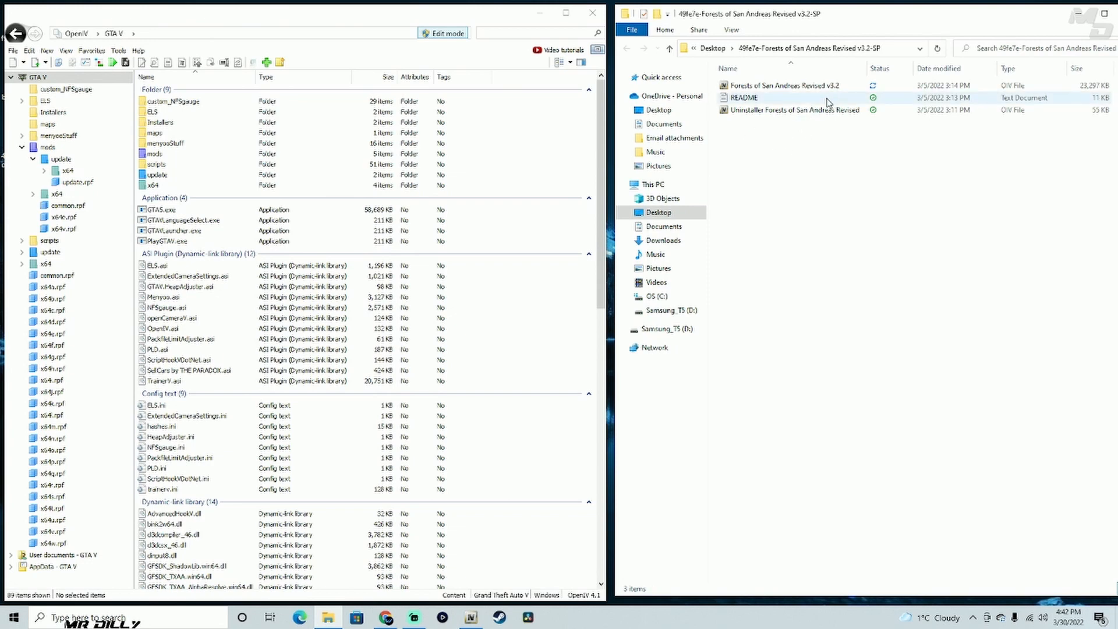
- Move the Forests of San Andreas Revised v3.2 OIV file out of its extracted folder onto the desktop
left_click(787, 87)
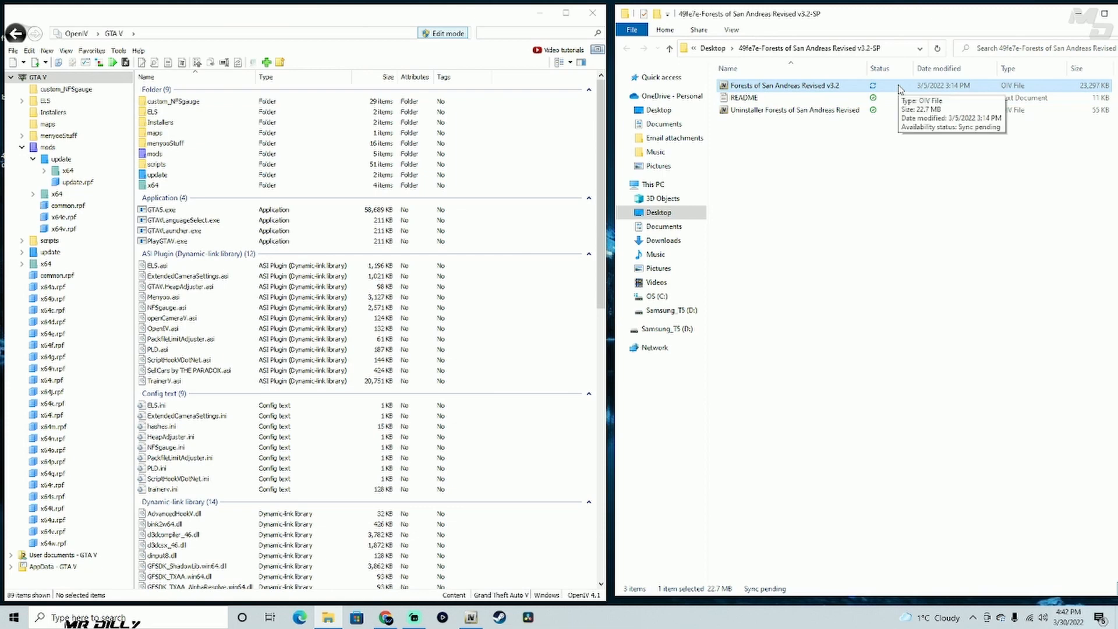
left_click_drag(899, 89, 542, 337)
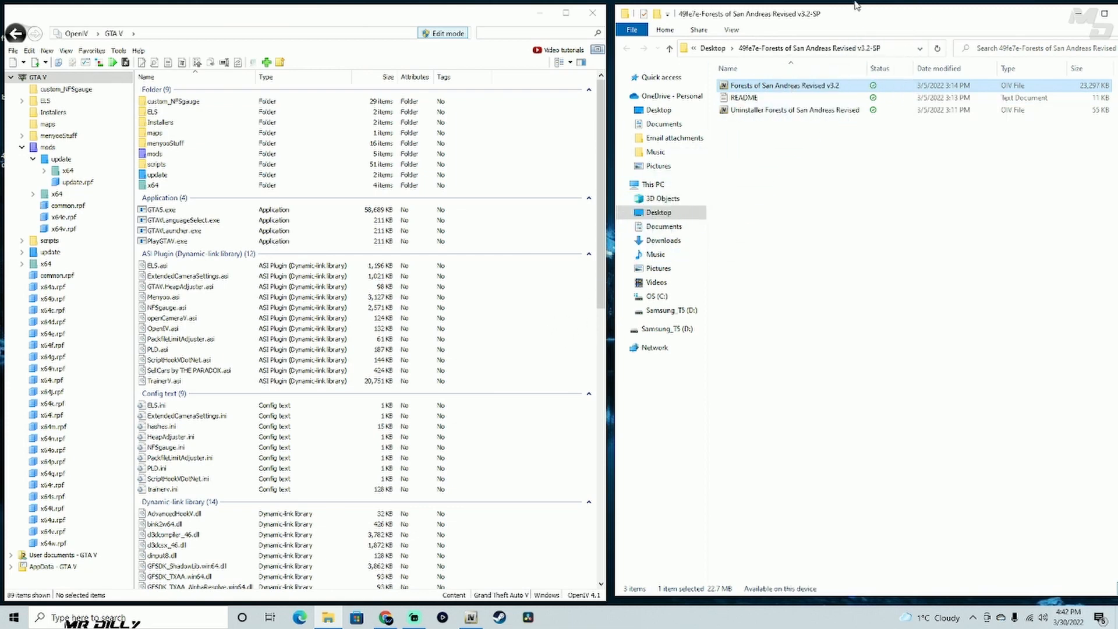
left_click_drag(865, 23, 867, 185)
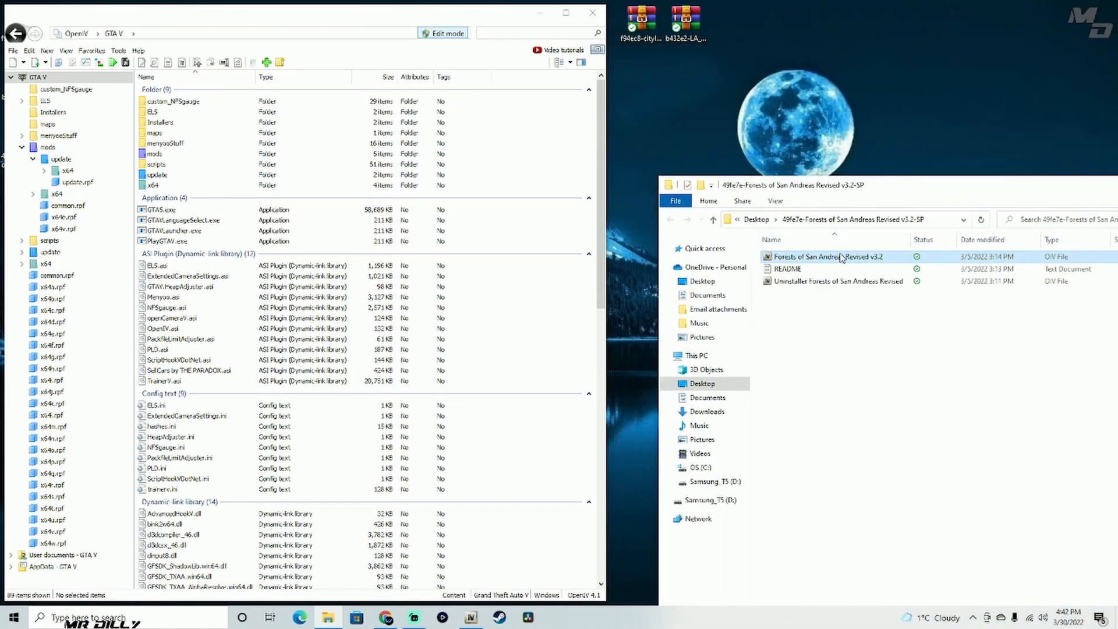
left_click_drag(842, 258, 834, 107)
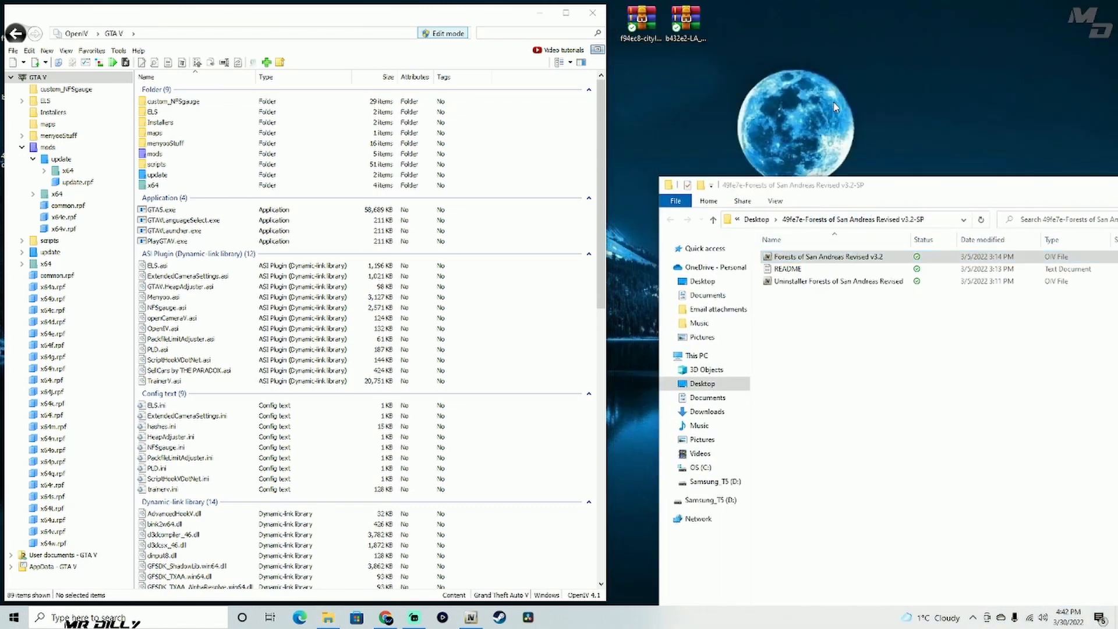
- Load the Forests of San Andreas Revised v3.2 OIV file from the desktop into OpenIV's package installer
left_click(278, 24)
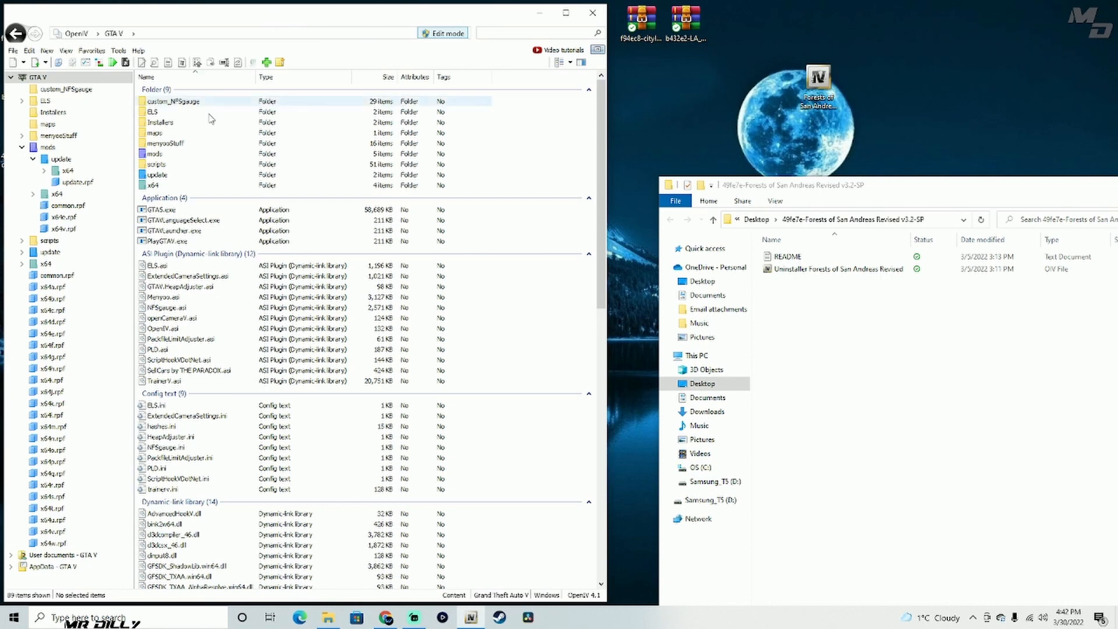
left_click(118, 50)
left_click(138, 133)
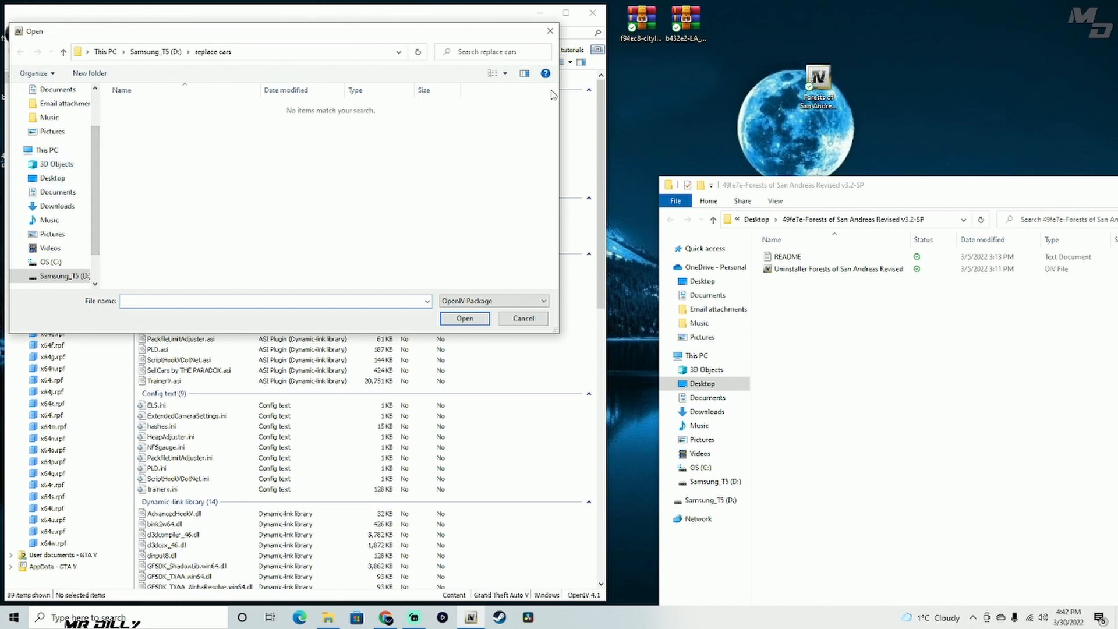
left_click(56, 179)
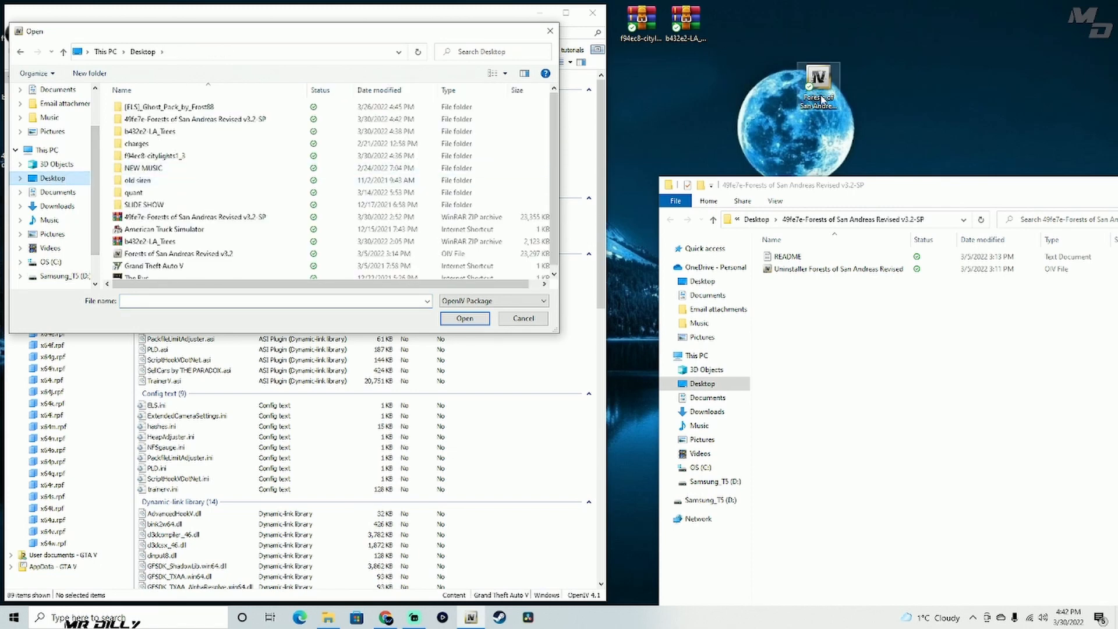
left_click(141, 255)
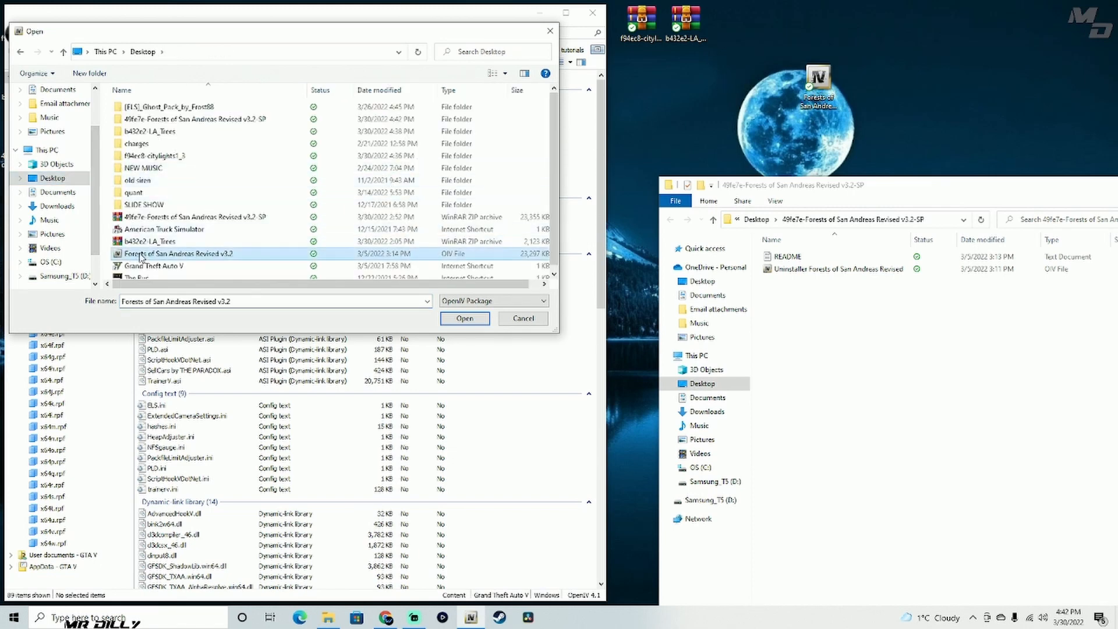
left_click(465, 319)
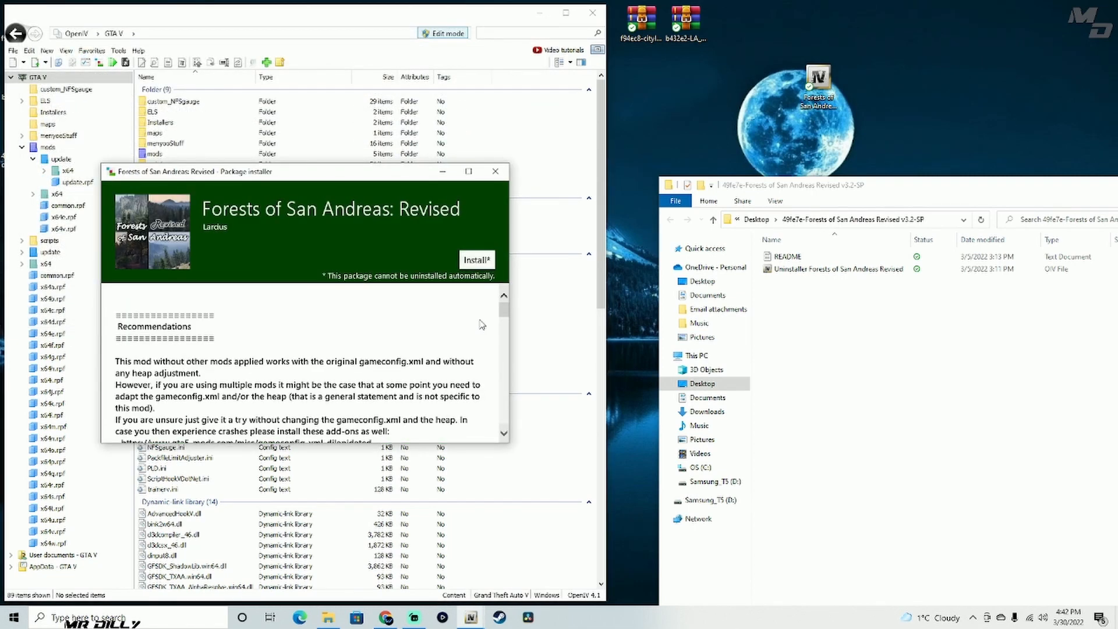
- Install the Forests of San Andreas: Revised package into the "mods" folder and close the installer
left_click(474, 261)
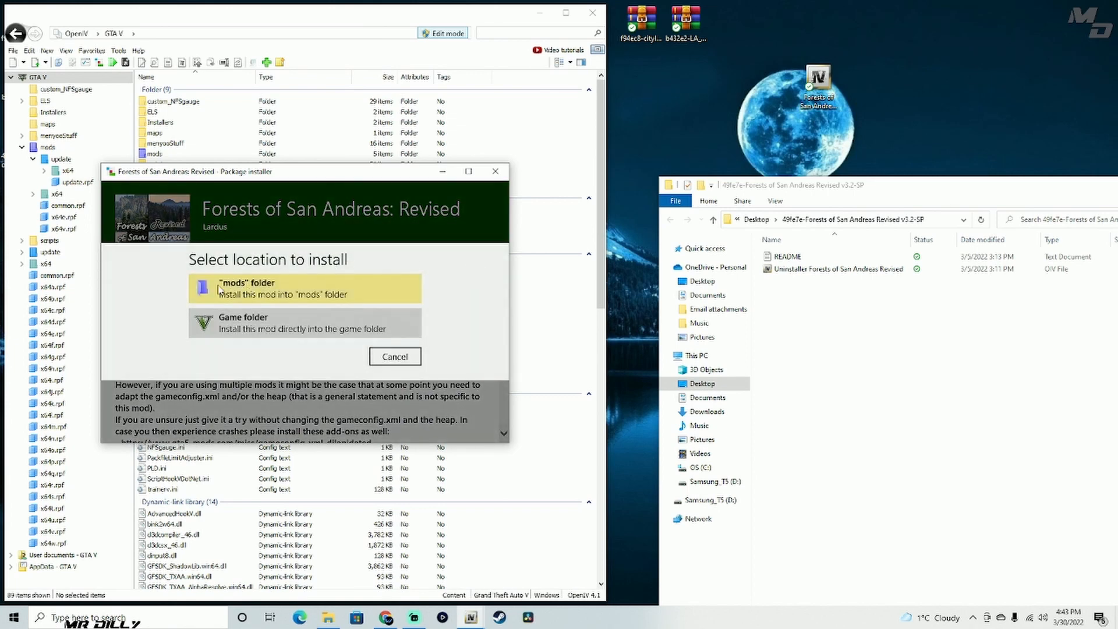
left_click(280, 296)
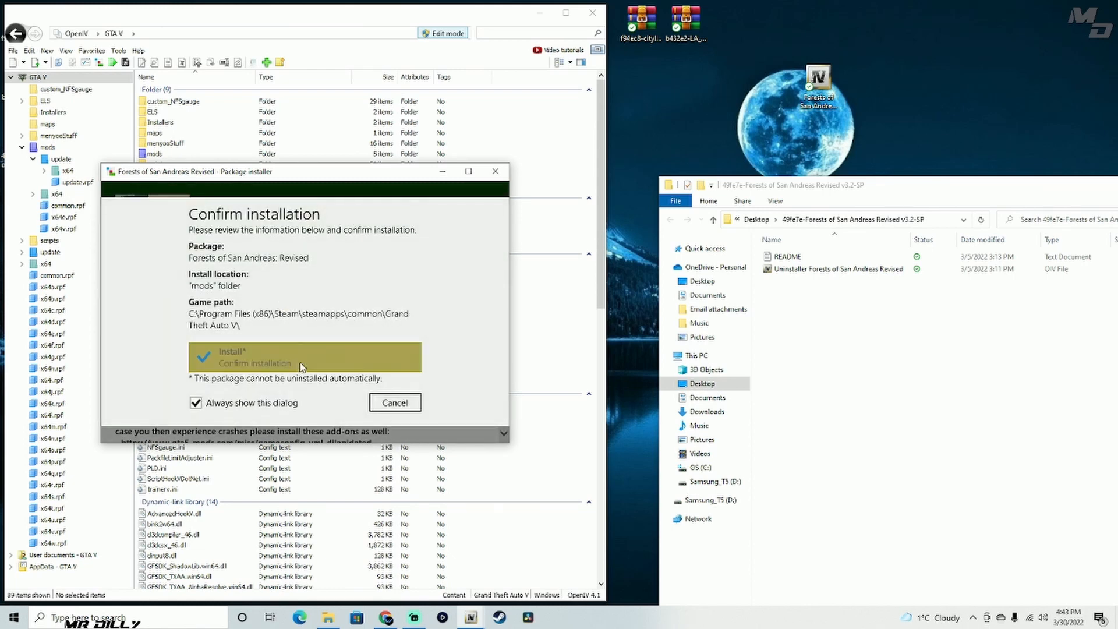
left_click(301, 364)
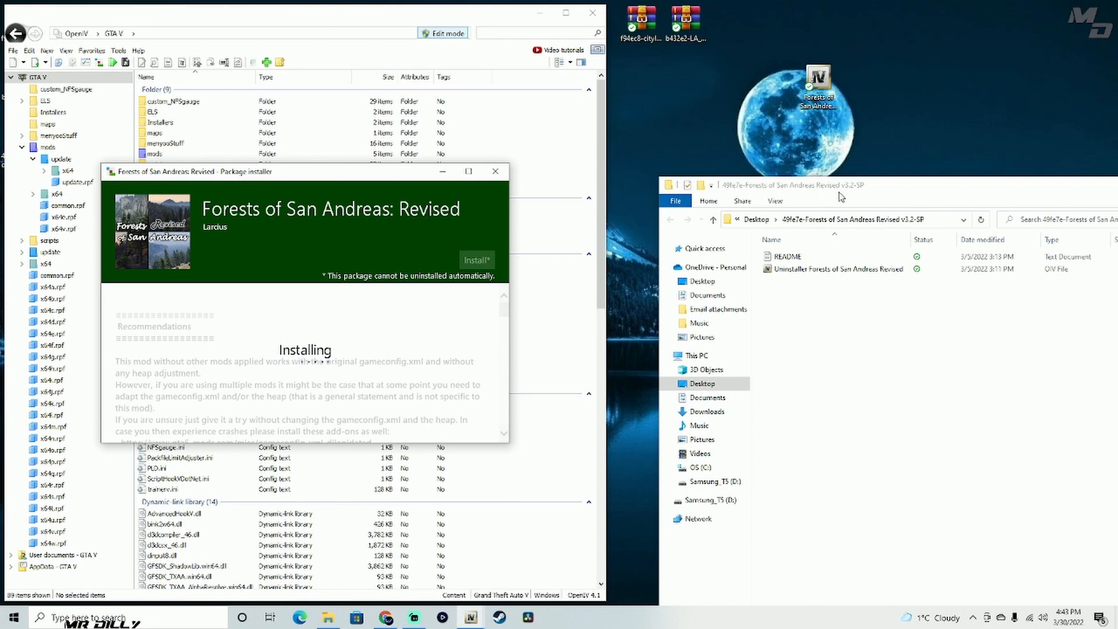
left_click_drag(840, 197, 790, 32)
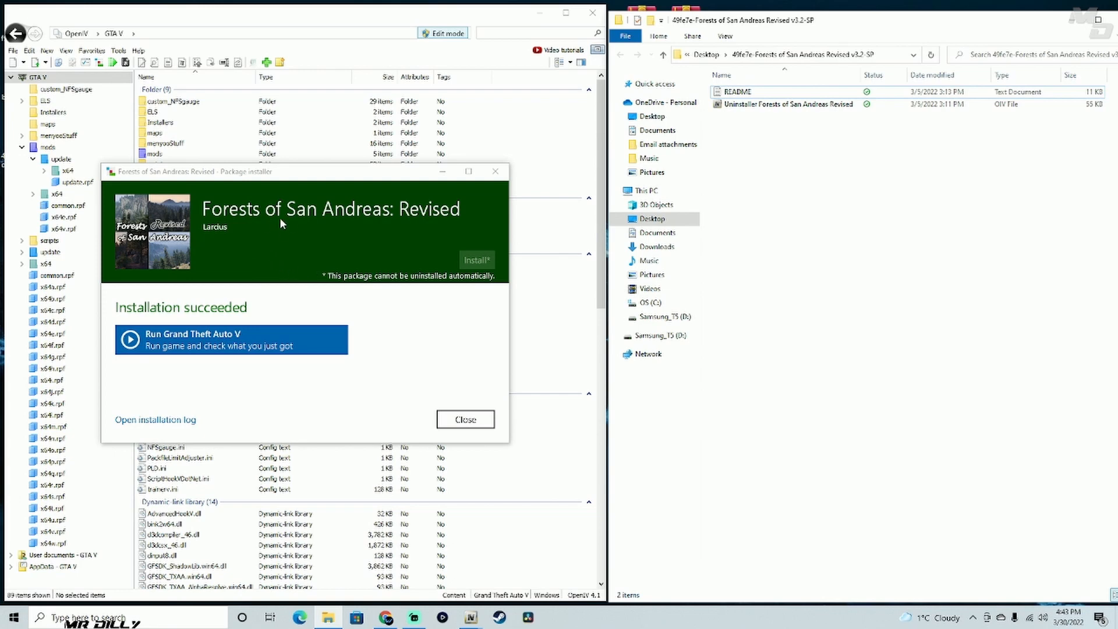
left_click(495, 171)
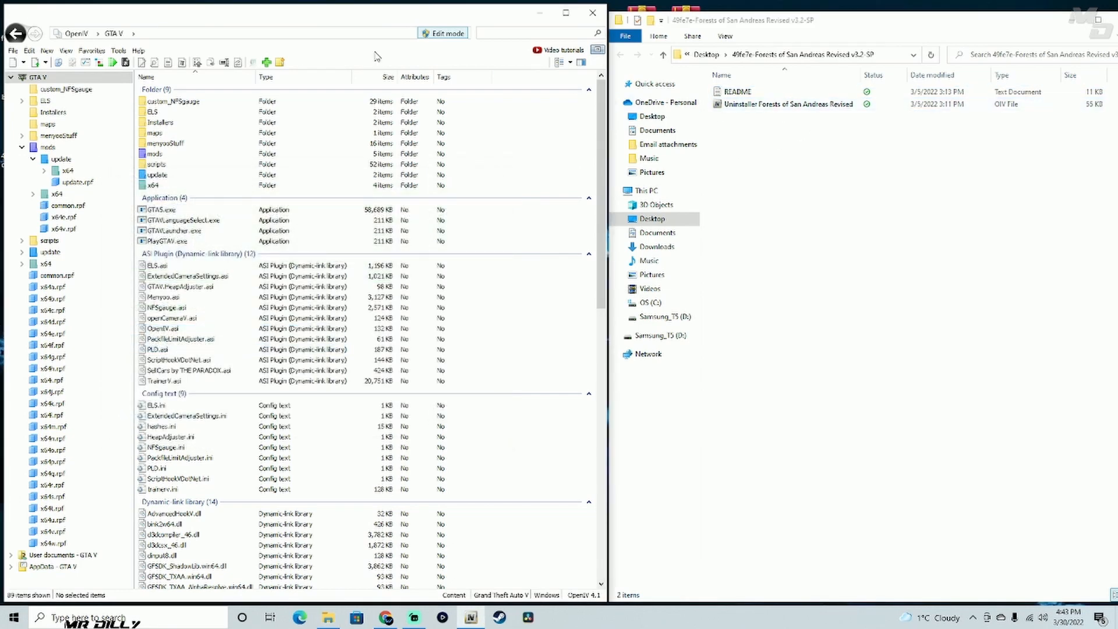
- Point out the Uninstaller Forests of San Andreas Revised file in the extracted folder and close that folder window
left_click(850, 106)
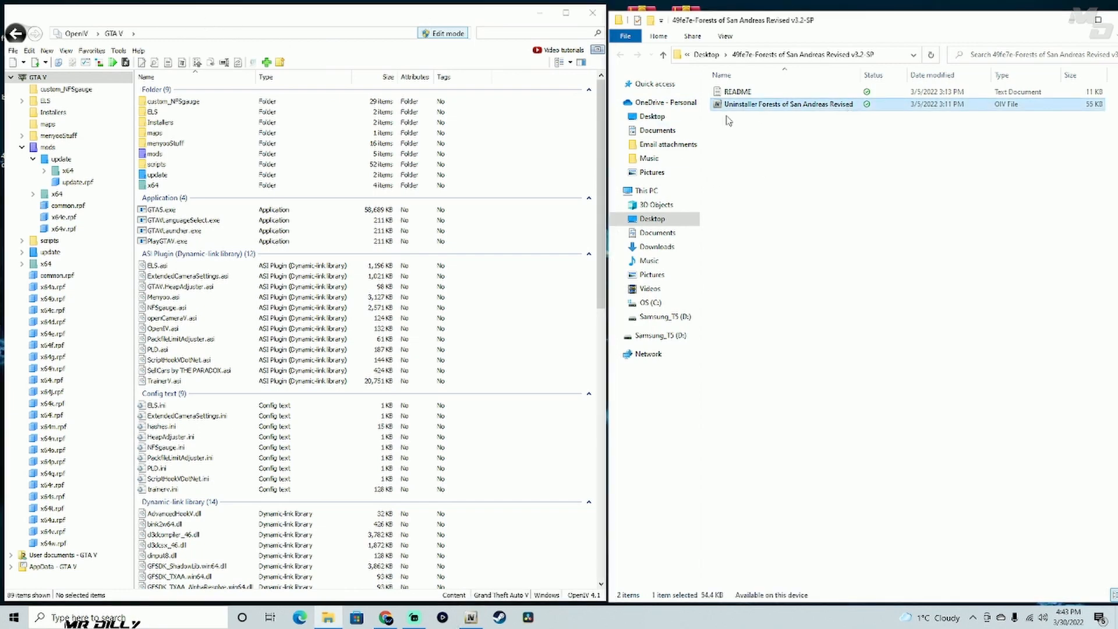
left_click_drag(728, 121, 860, 153)
left_click_drag(868, 23, 727, 33)
left_click(983, 25)
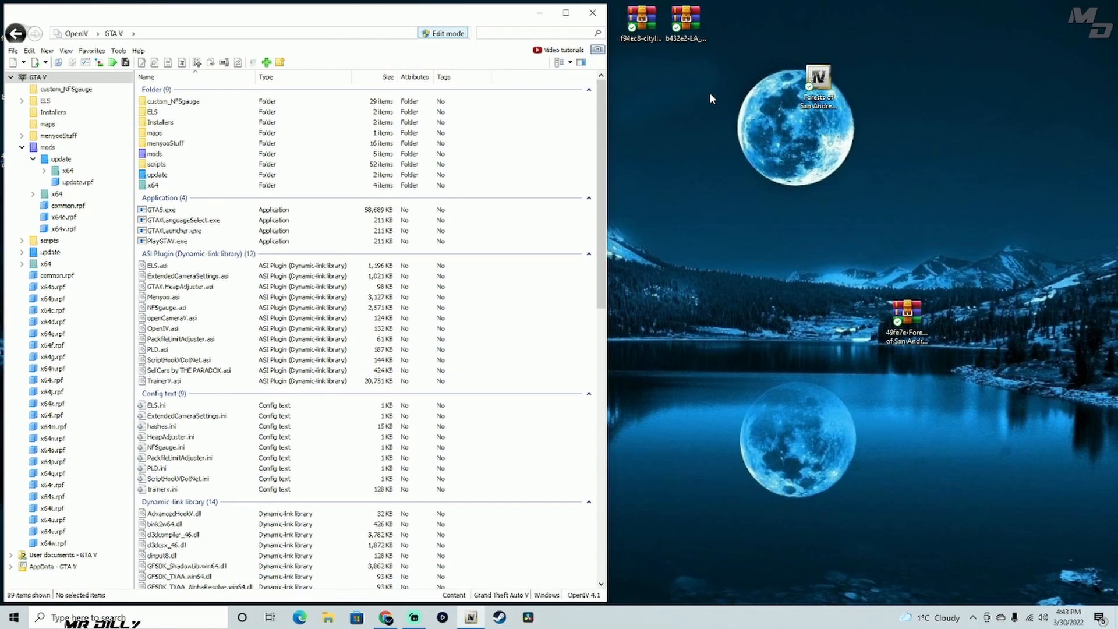
- Go to the update.rpf common data folder through the DLC favorite and open dlclist.xml for editing
left_click_drag(704, 54, 621, 4)
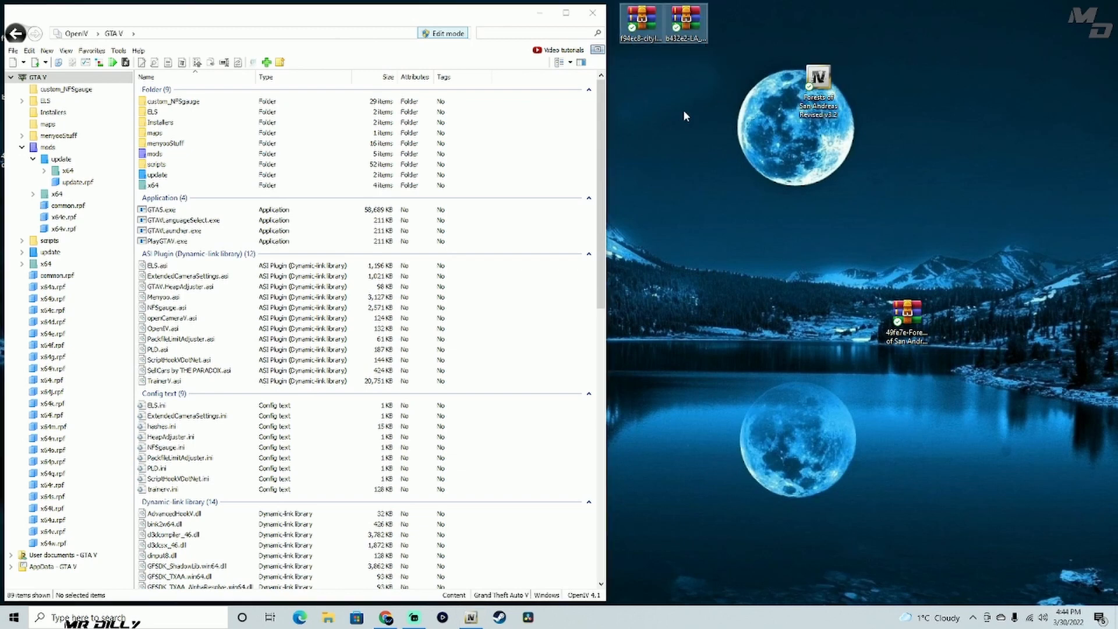
left_click(99, 51)
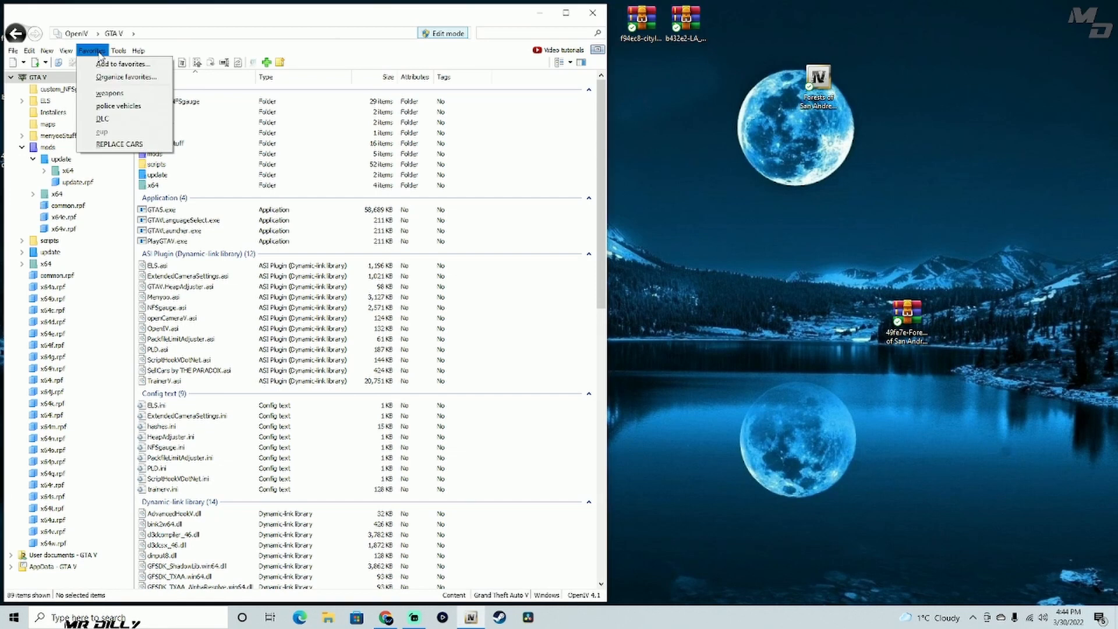
left_click(108, 124)
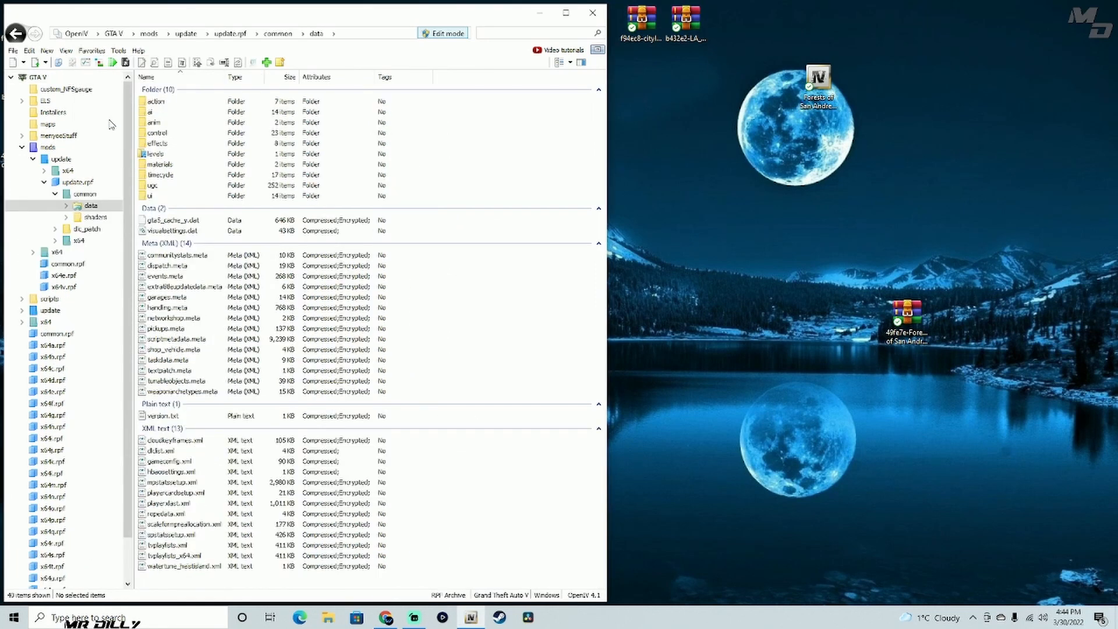
right_click(176, 453)
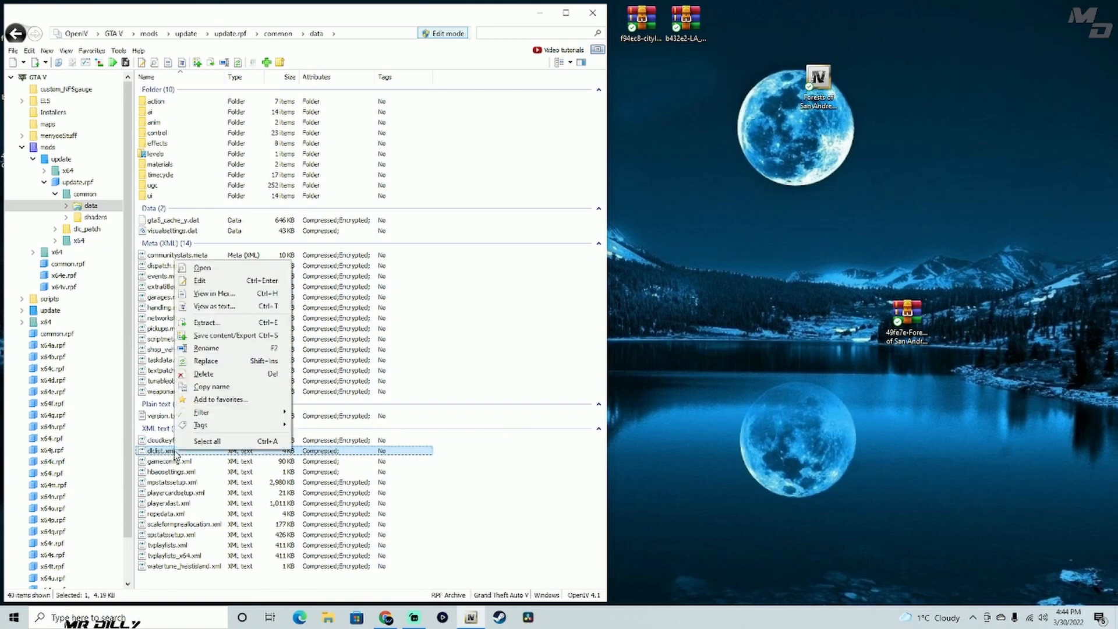
left_click(227, 282)
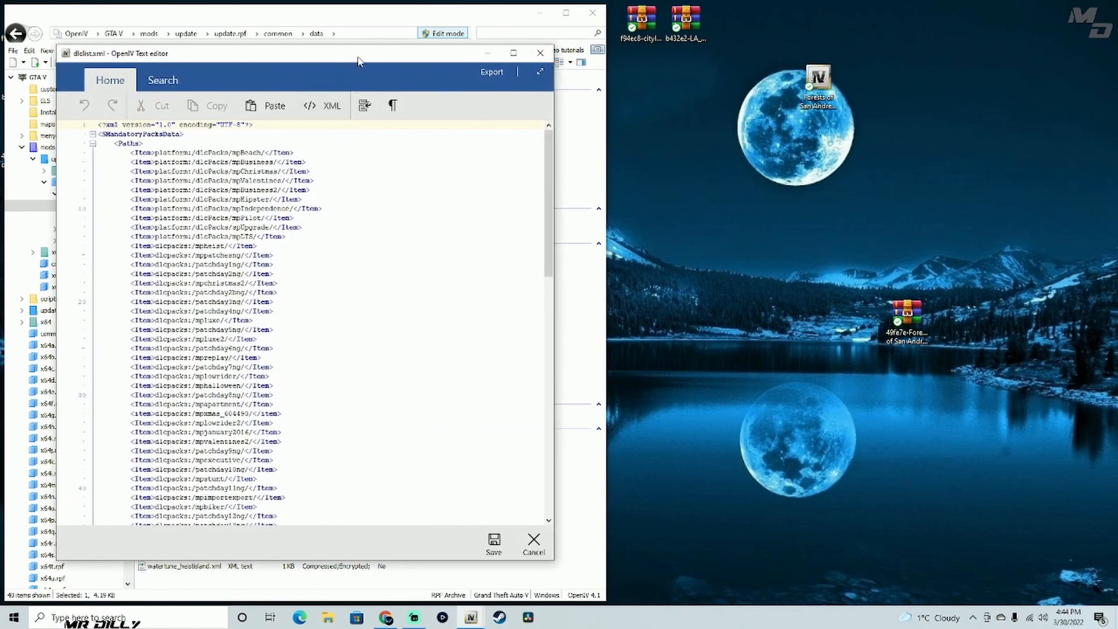
left_click_drag(358, 58, 352, 58)
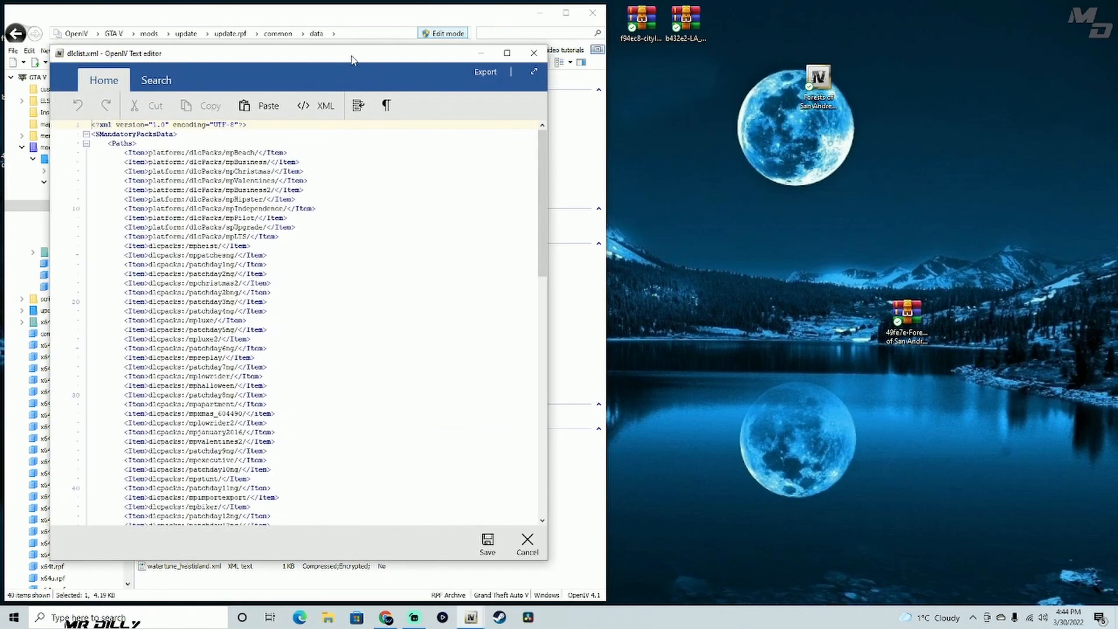
- Open the Grand Theft Auto V folder in File Explorer and place its window beside OpenIV
right_click(324, 619)
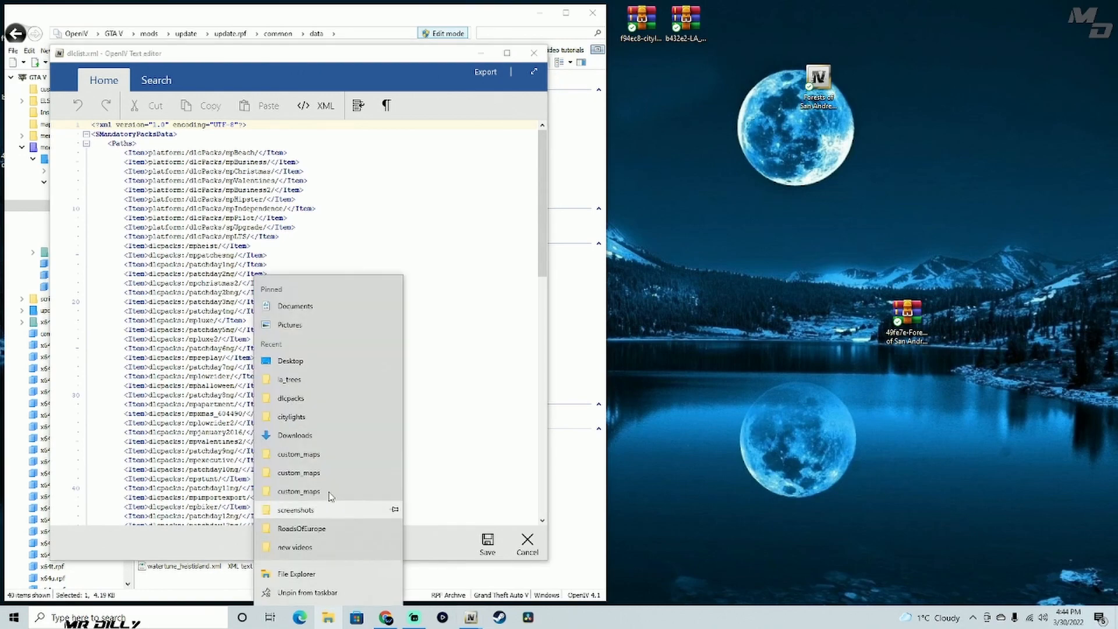
left_click(328, 619)
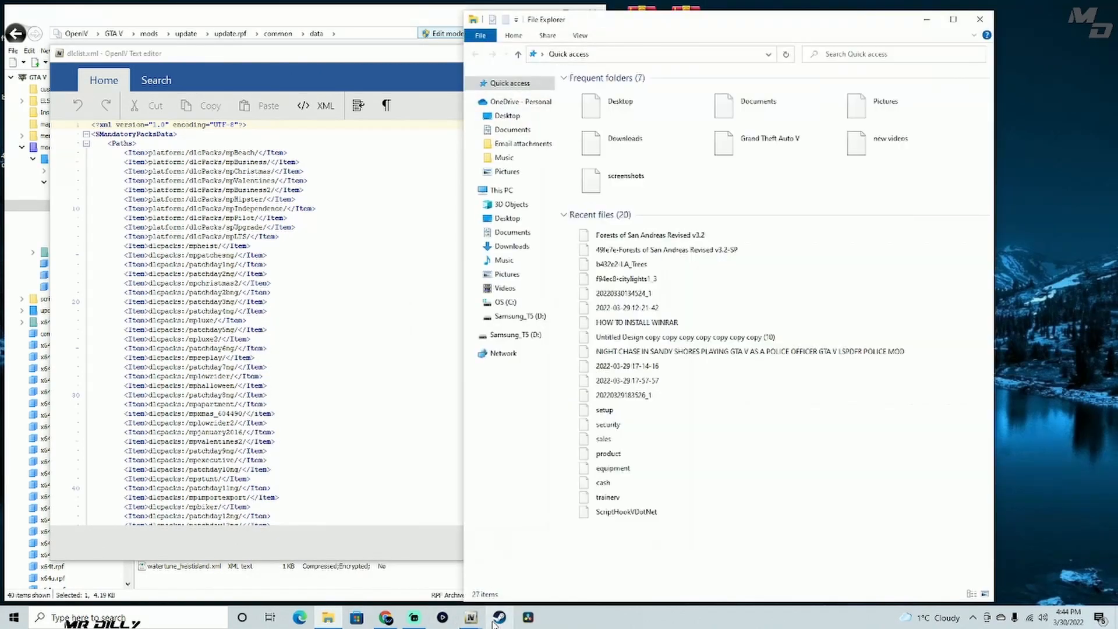
double_click(768, 139)
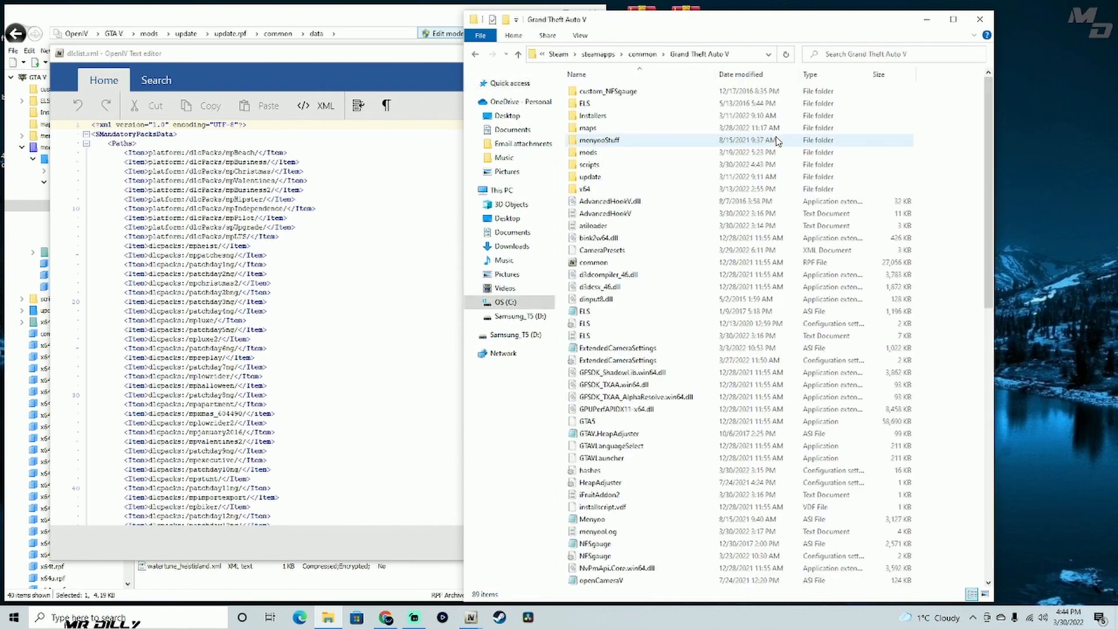
left_click_drag(789, 23, 940, 22)
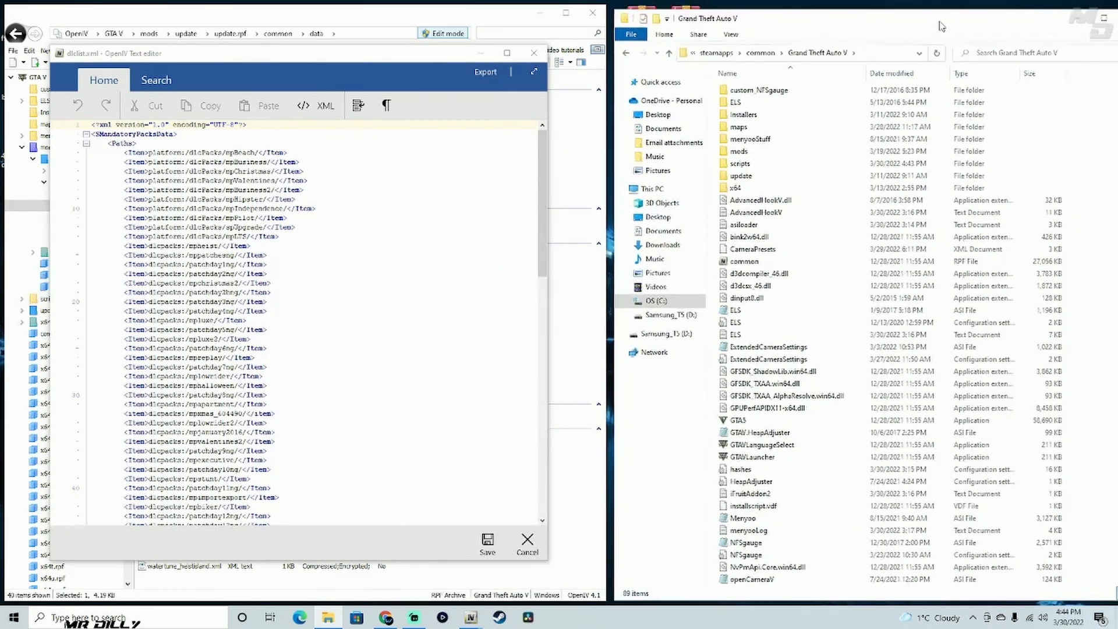
- Browse to mods > update > x64 > dlcpacks in the game folder and select the citylights folder
left_click(767, 154)
double_click(757, 153)
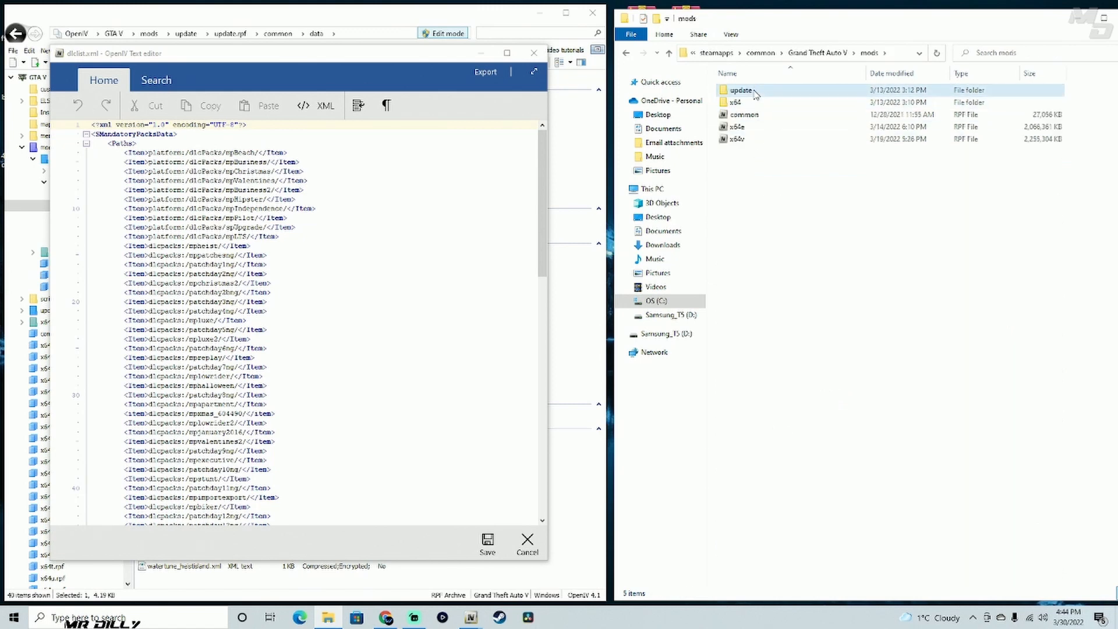
double_click(755, 91)
double_click(755, 91)
double_click(756, 102)
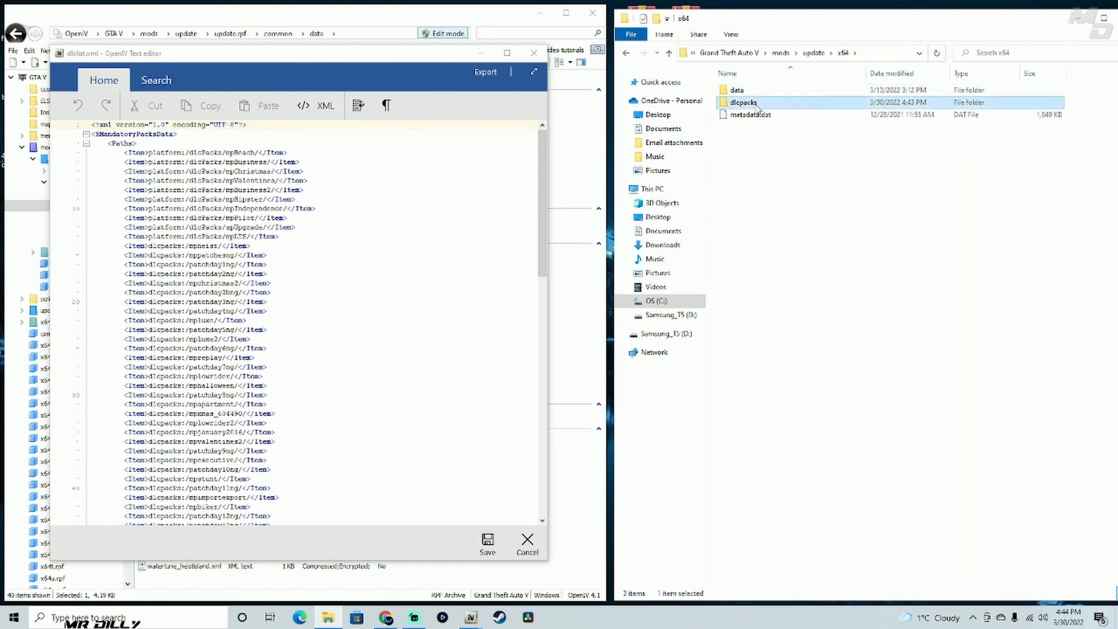
left_click(753, 215)
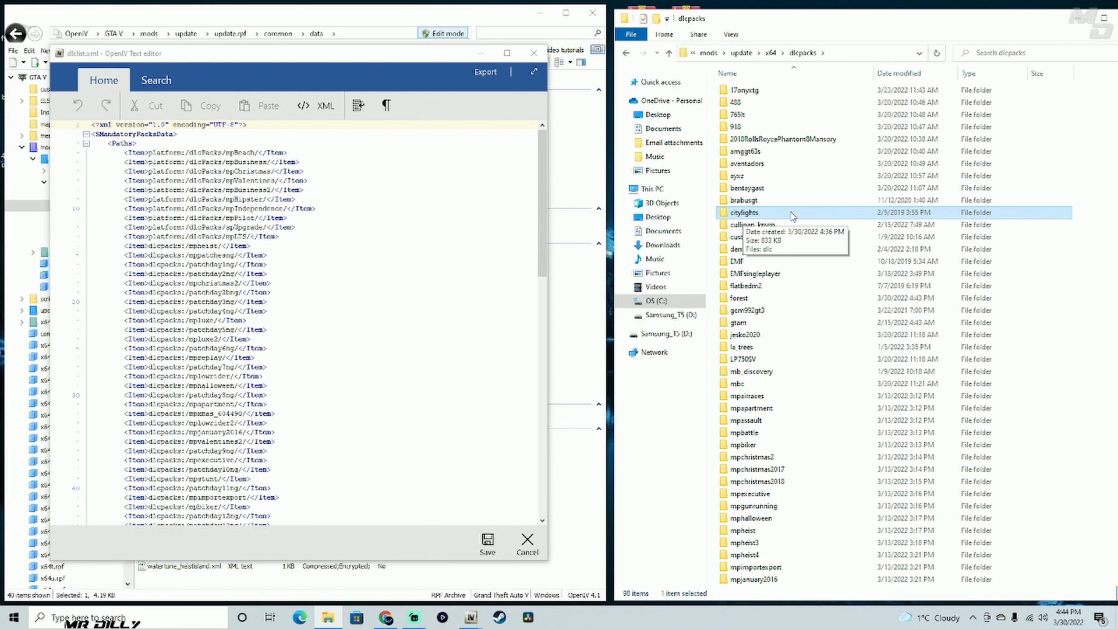
- Try removing the dlcpacks:/citylights/ line from dlclist.xml and close the editor without saving
left_click_drag(542, 201, 537, 368)
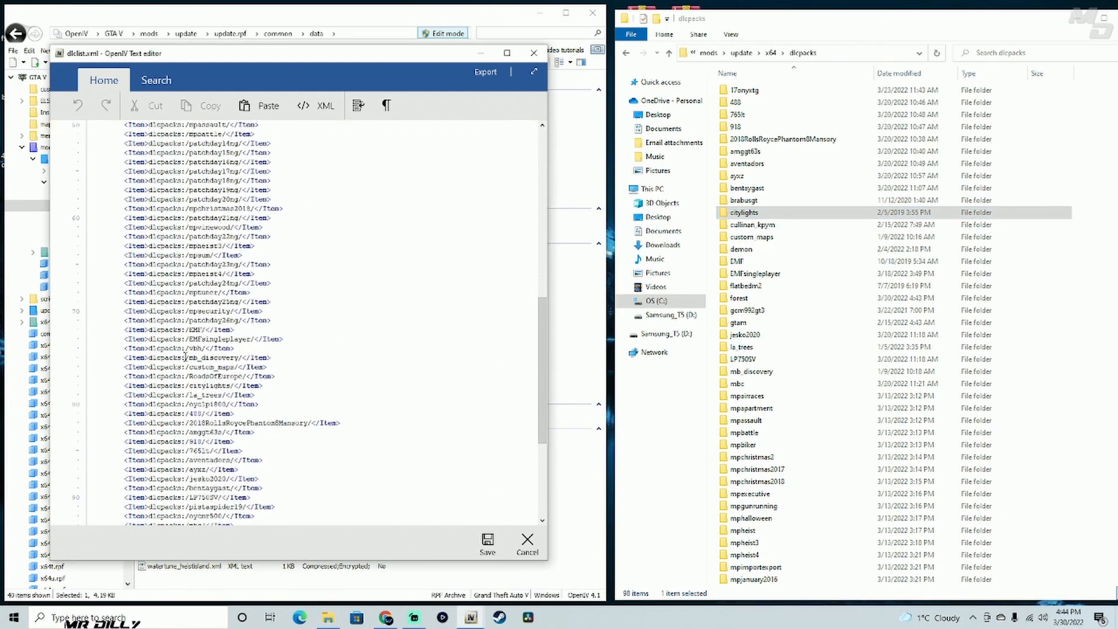
left_click(751, 215)
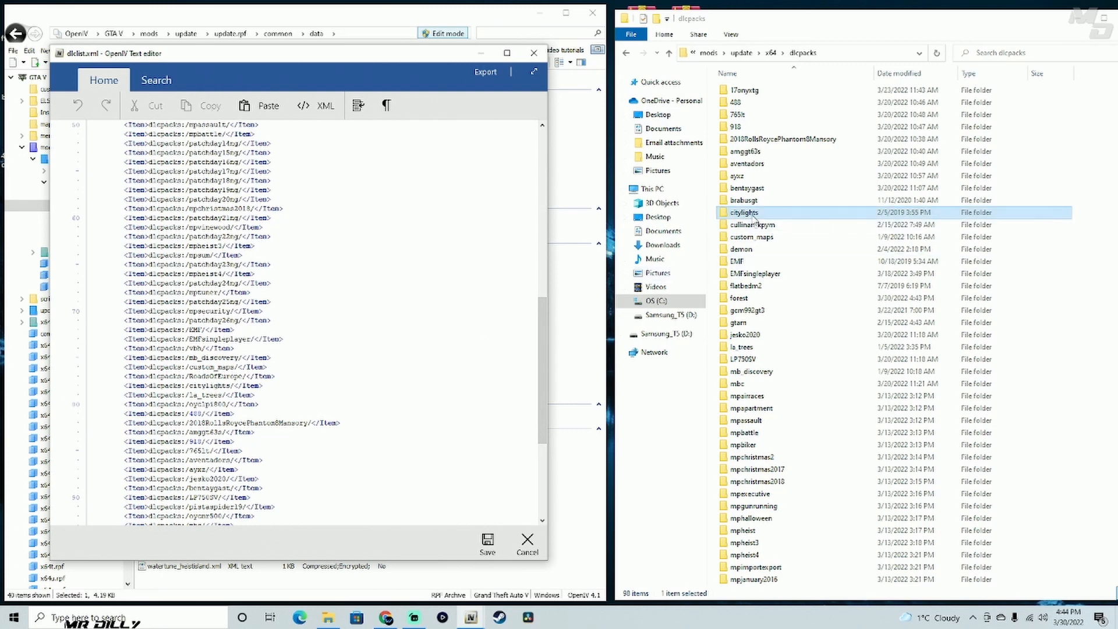
left_click(287, 339)
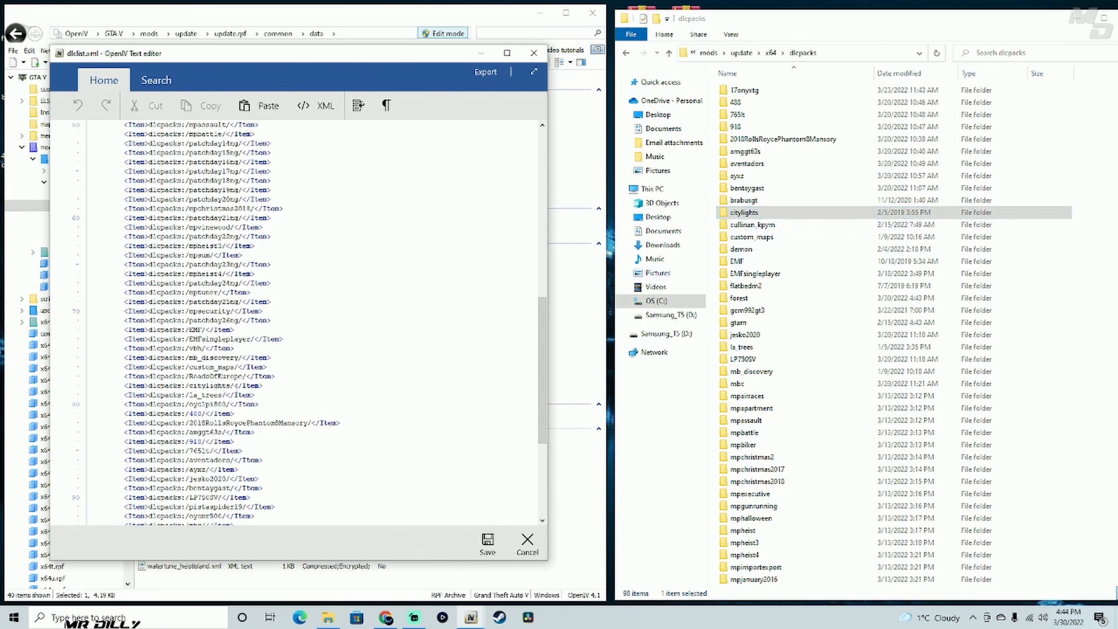
left_click_drag(262, 387, 126, 387)
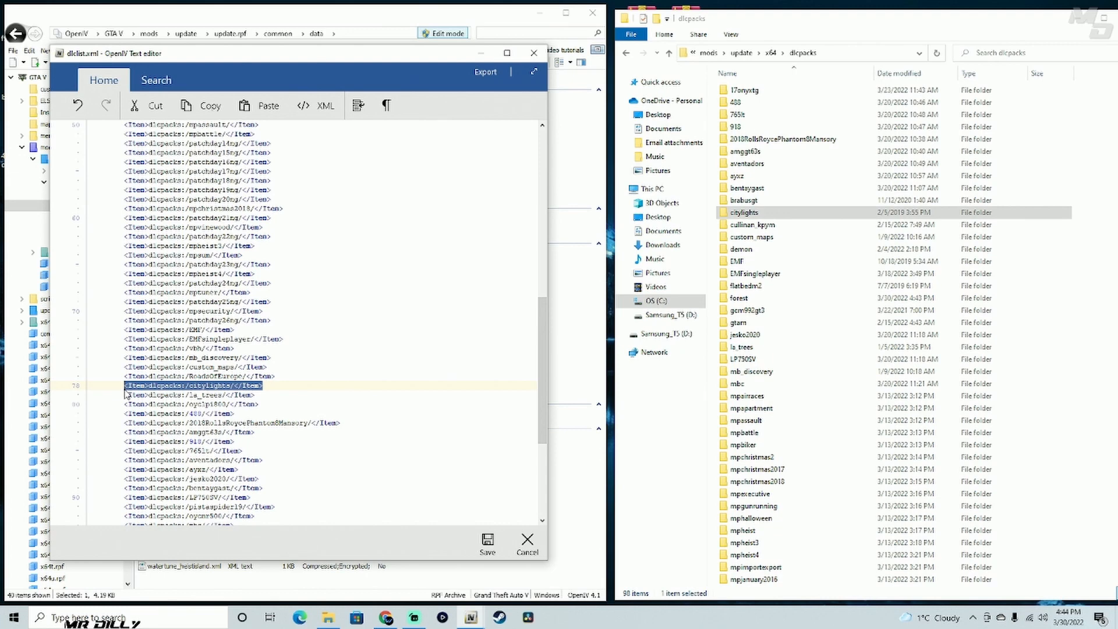
key("Delete")
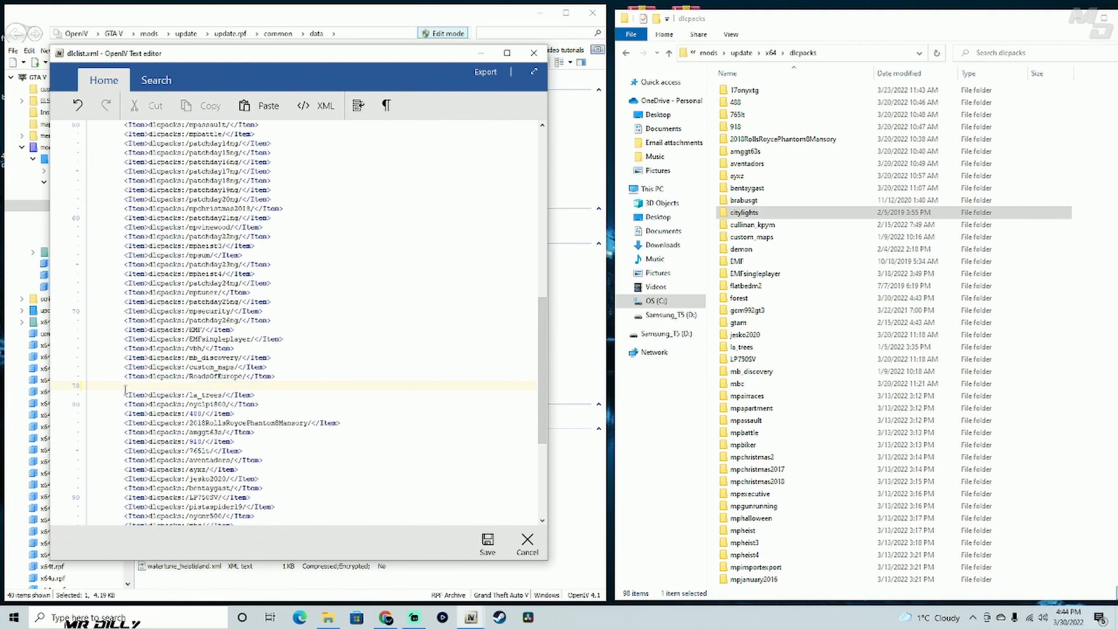
key("BackSpace")
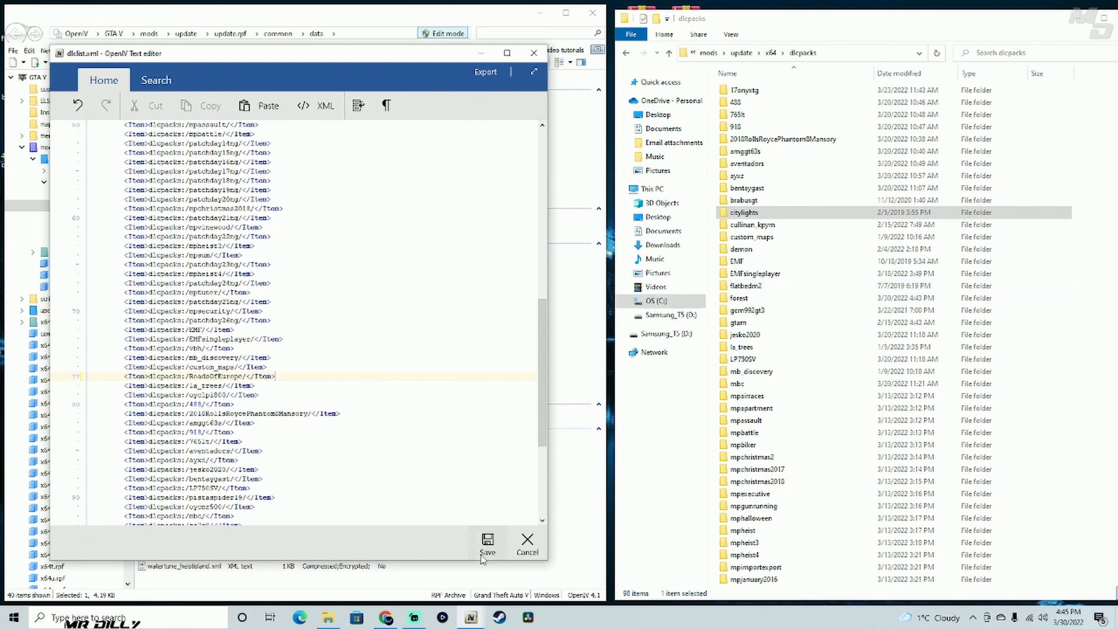
left_click(530, 544)
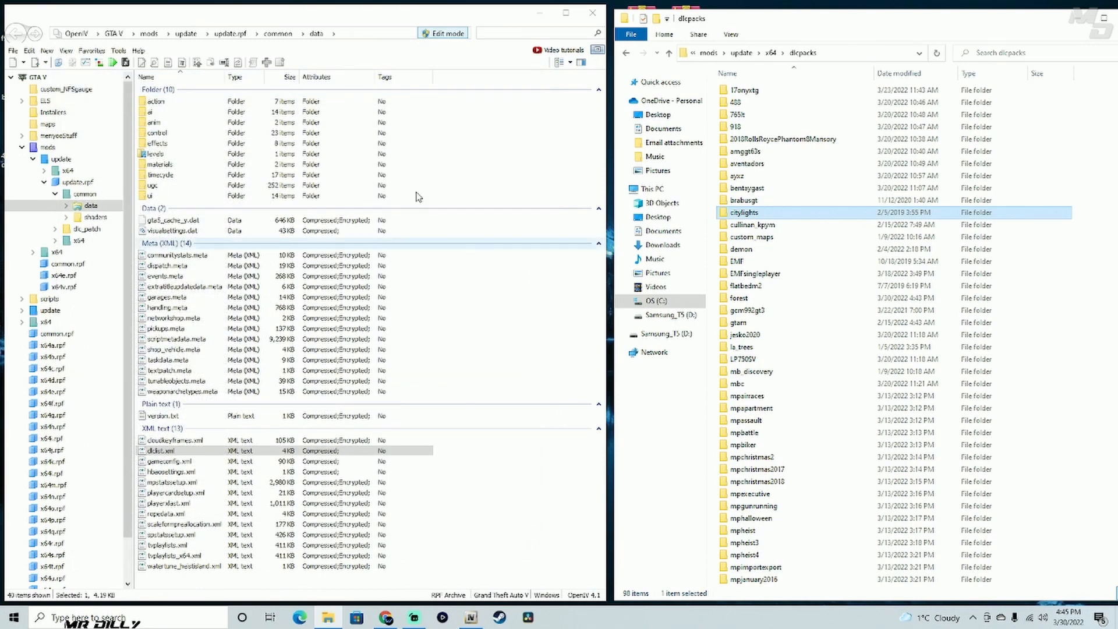
- Reopen dlclist.xml for editing and place the cursor on the dlcpacks:/citylights/ line
right_click(189, 452)
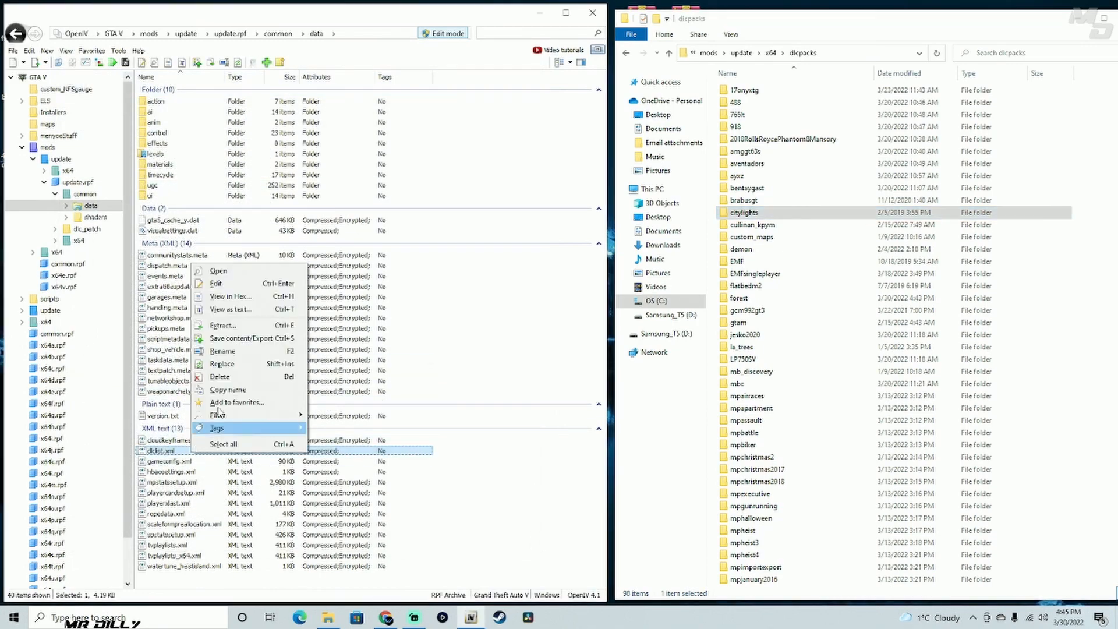
left_click(235, 287)
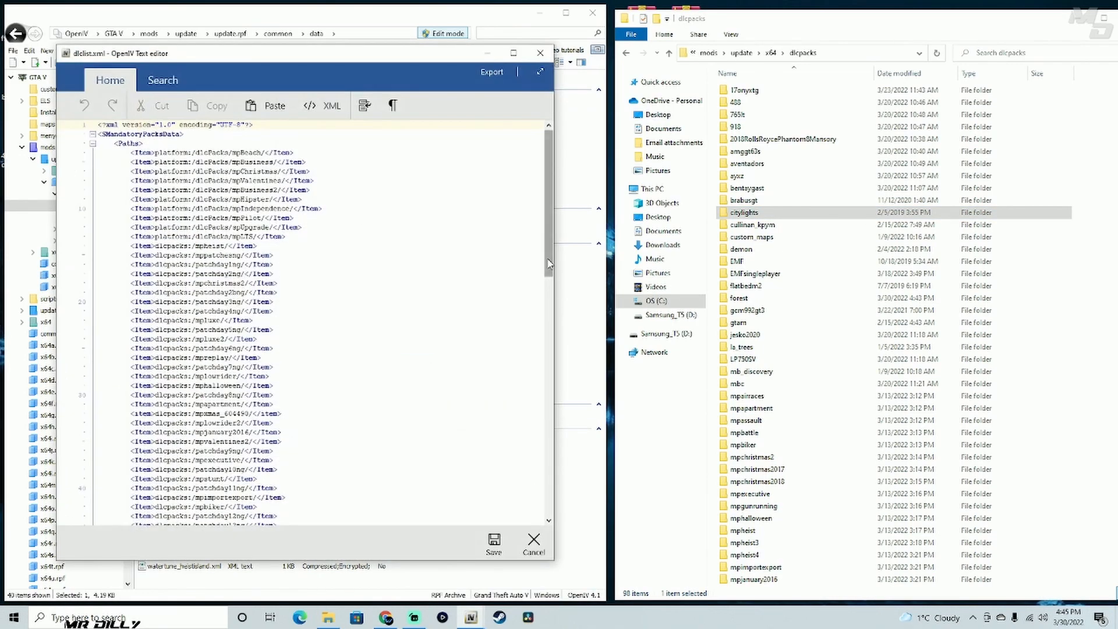
left_click_drag(542, 268, 542, 425)
left_click(235, 414)
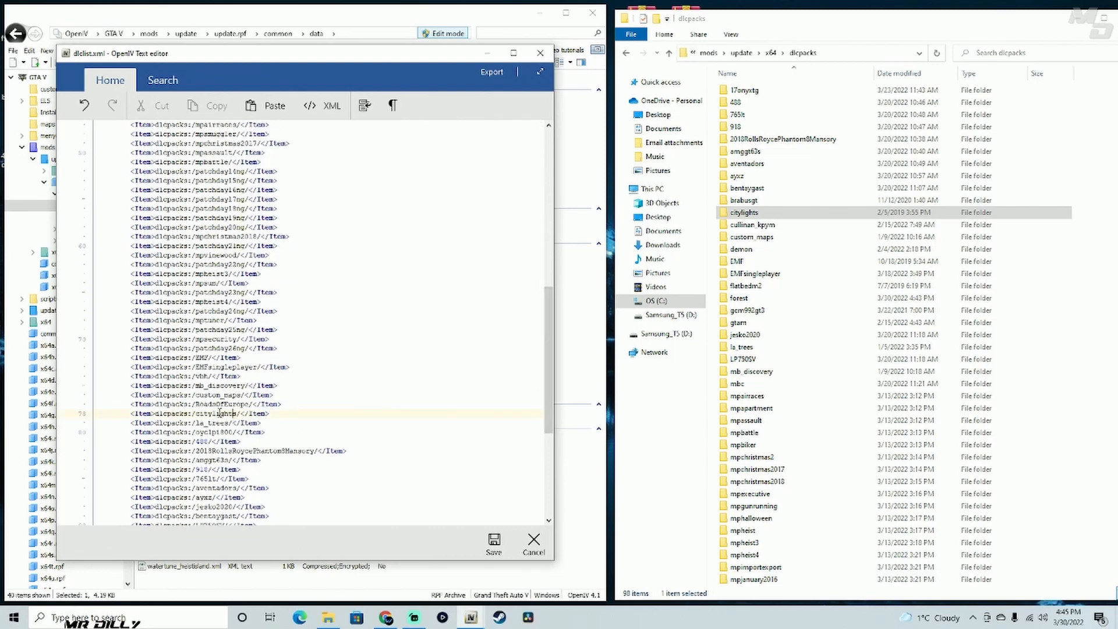
- Close the dlclist.xml editor without saving and close the dlcpacks File Explorer window
left_click(538, 58)
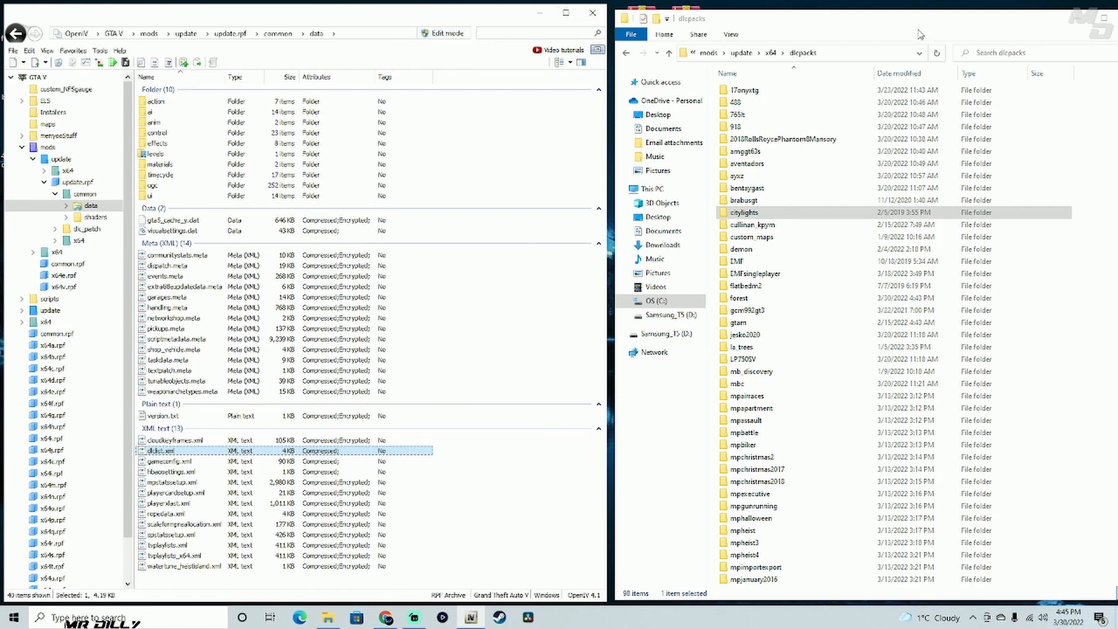
left_click_drag(948, 25, 859, 25)
left_click(1042, 18)
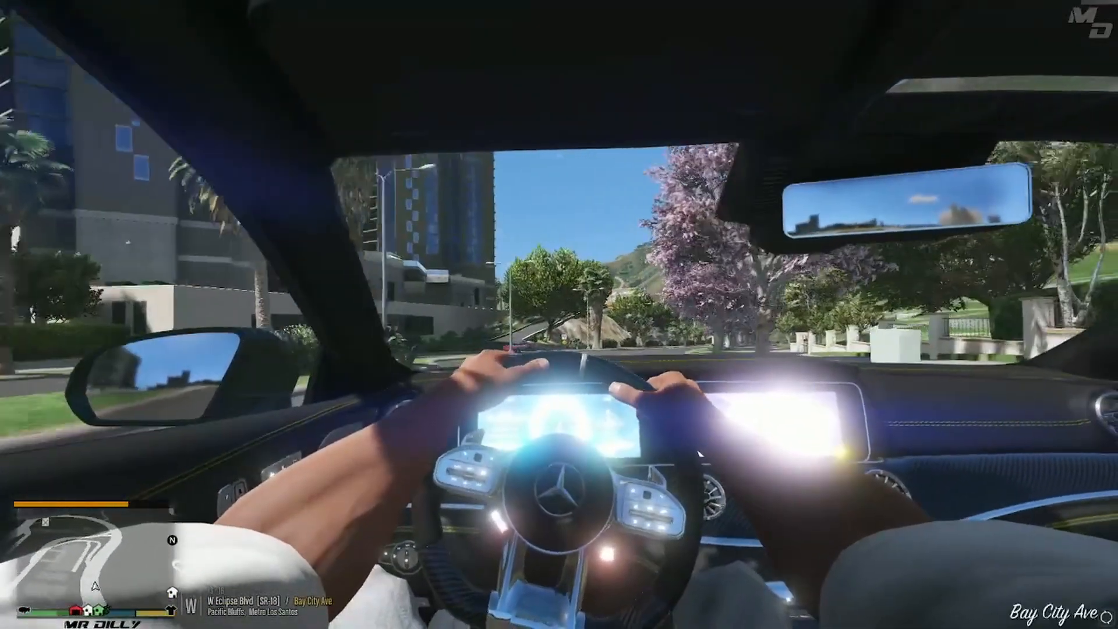
- Switch to Grand Theft Auto V, change the in-car camera to the exterior view and steer the car onto the roadside of US Route 1
key("v")
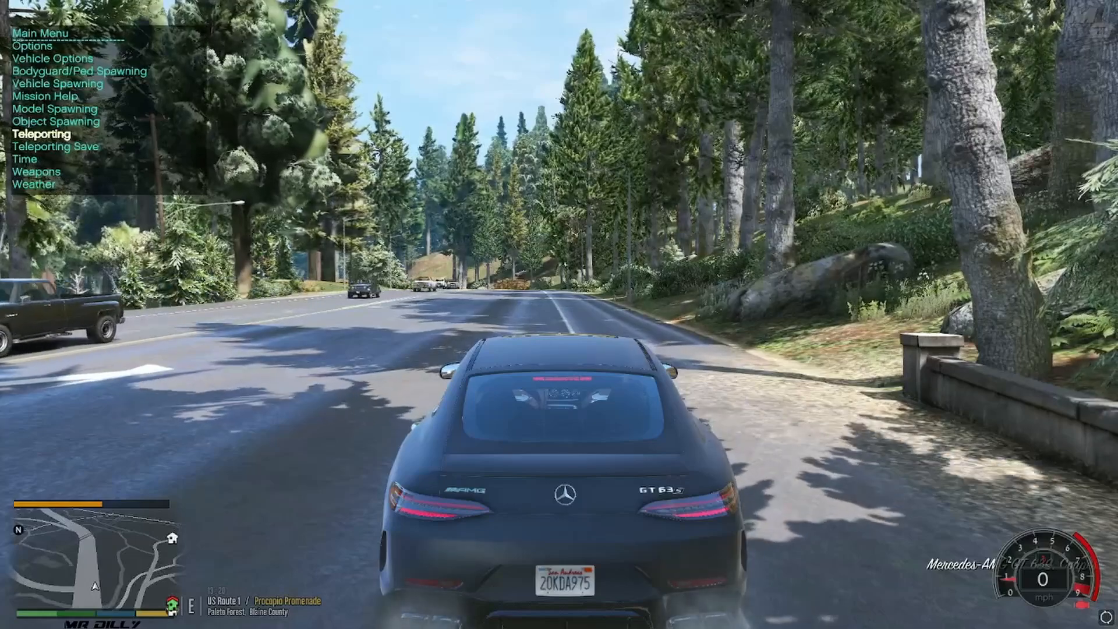
key("w")
key("d")
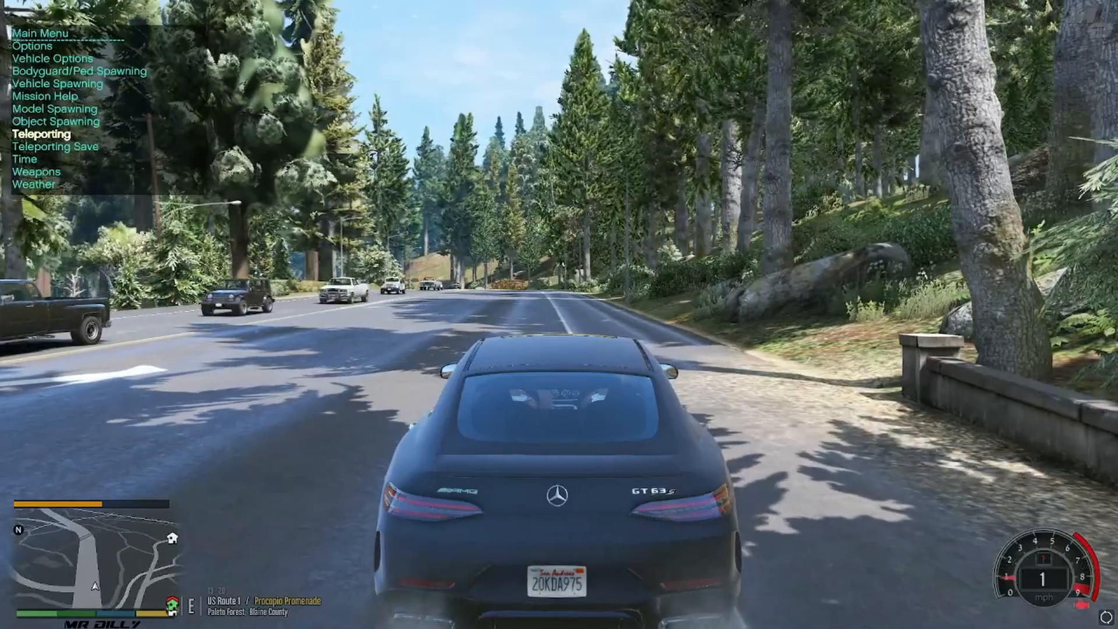
key("a")
key("s")
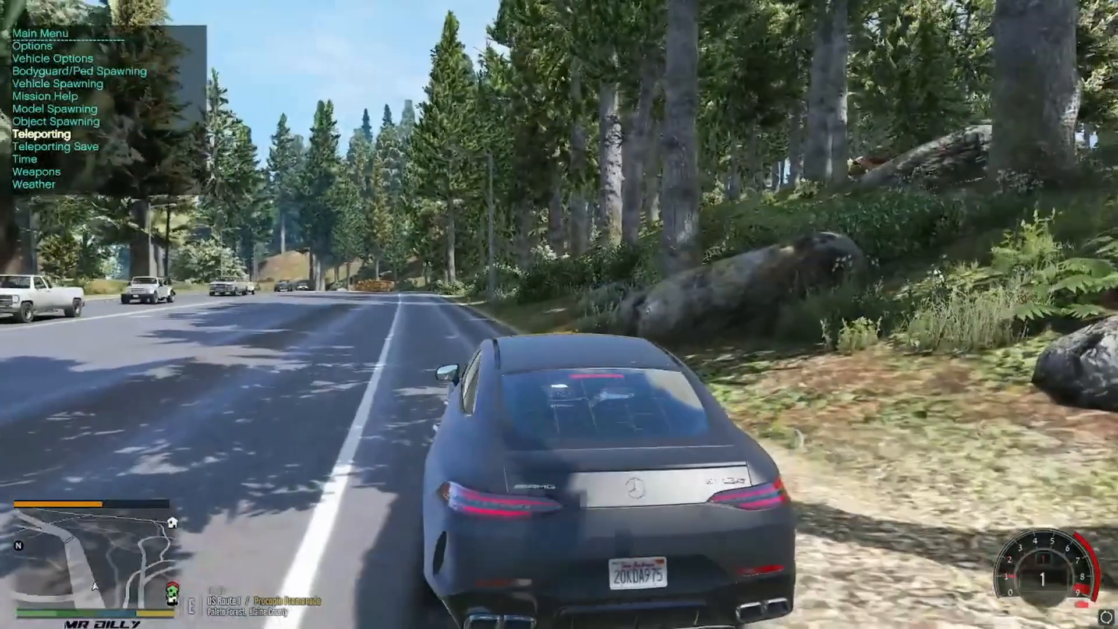
- Advance the in-game time hour by hour to 00:20 with Ahead One Hour in the trainer's Time menu and close the menu
key("KP_2")
key("KP_2")
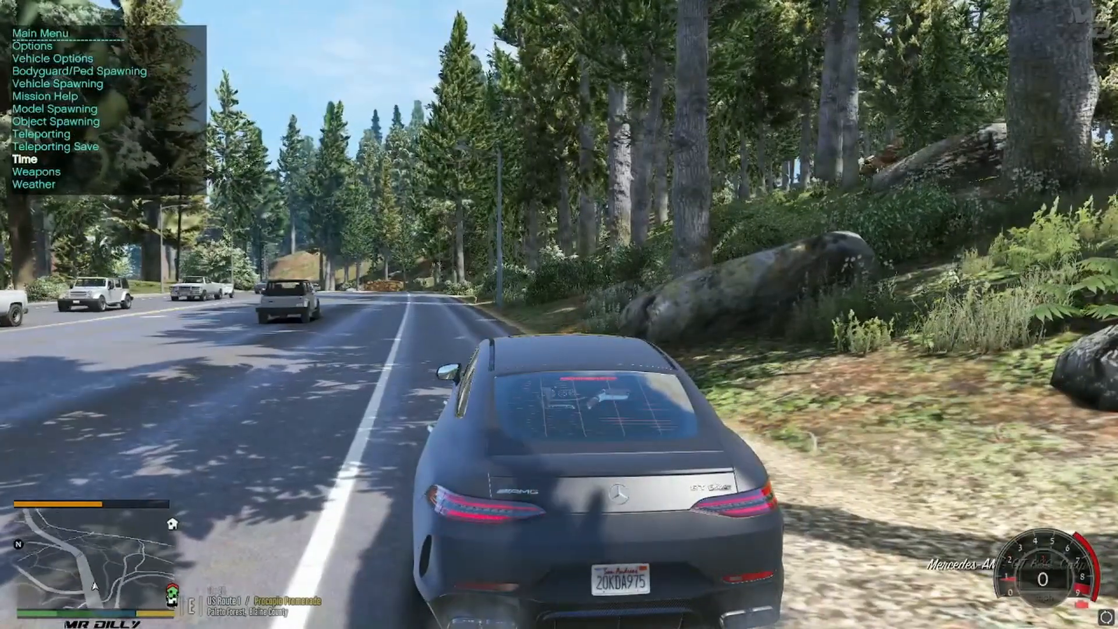
key("KP_5")
key("KP_2")
key("KP_2")
key("KP_2")
key("KP_2")
key("KP_2")
key("KP_2")
key("KP_2")
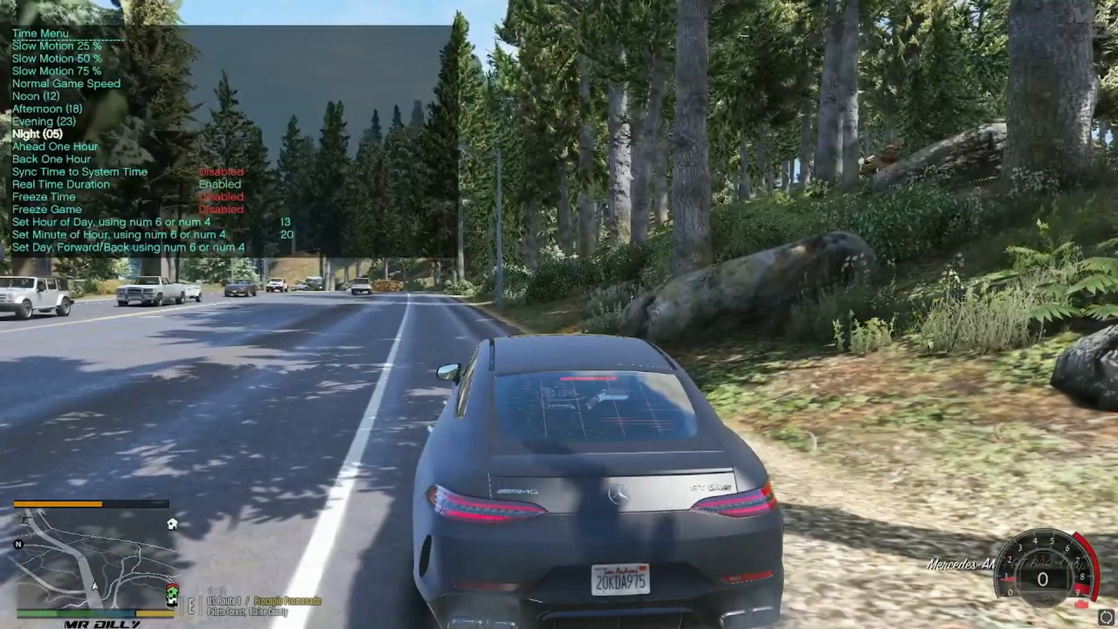
key("KP_2")
key("KP_5")
key("KP_5")
key("KP_5")
key("KP_5")
key("KP_5")
key("KP_5")
key("KP_5")
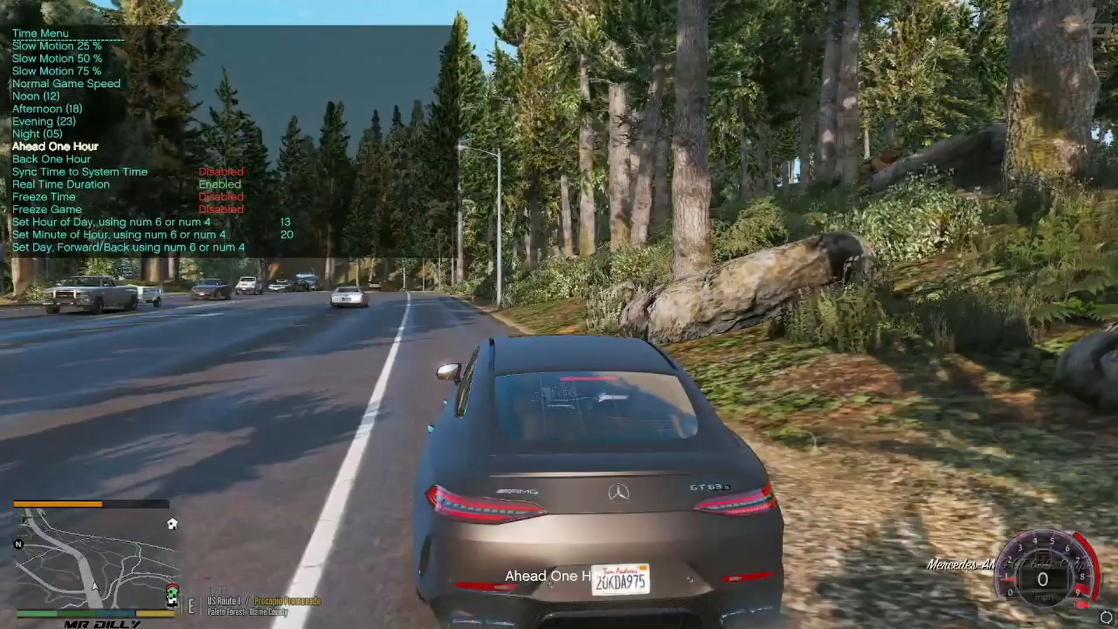
key("KP_5")
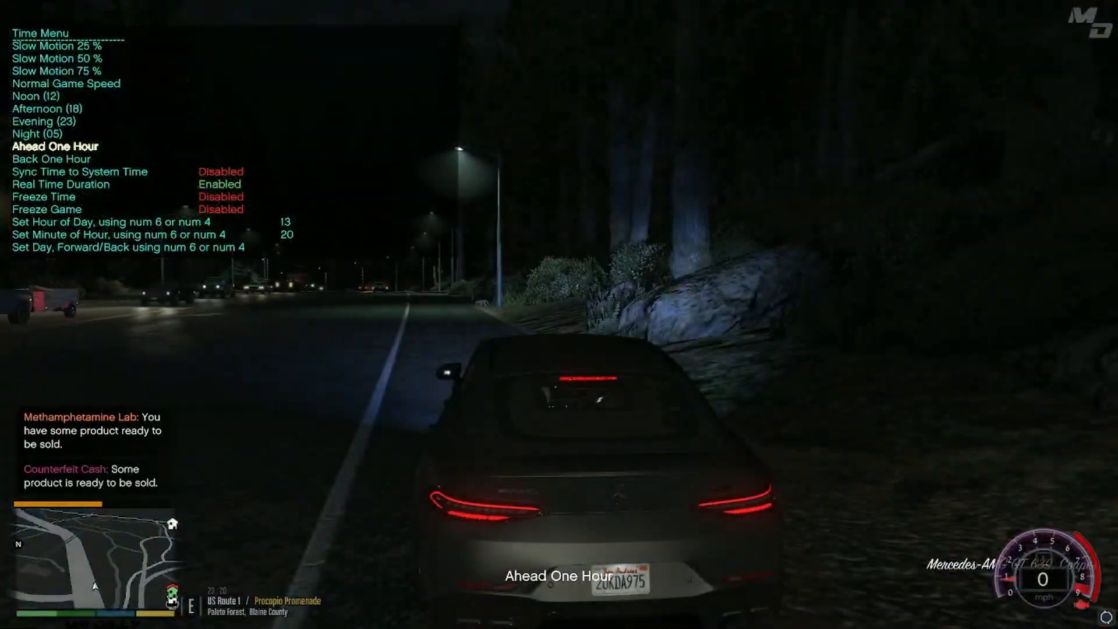
key("KP_0")
key("KP_0")
- Drive the car along US Route 1 through Paleto Forest to examine the street lights and trees at night
key("f")
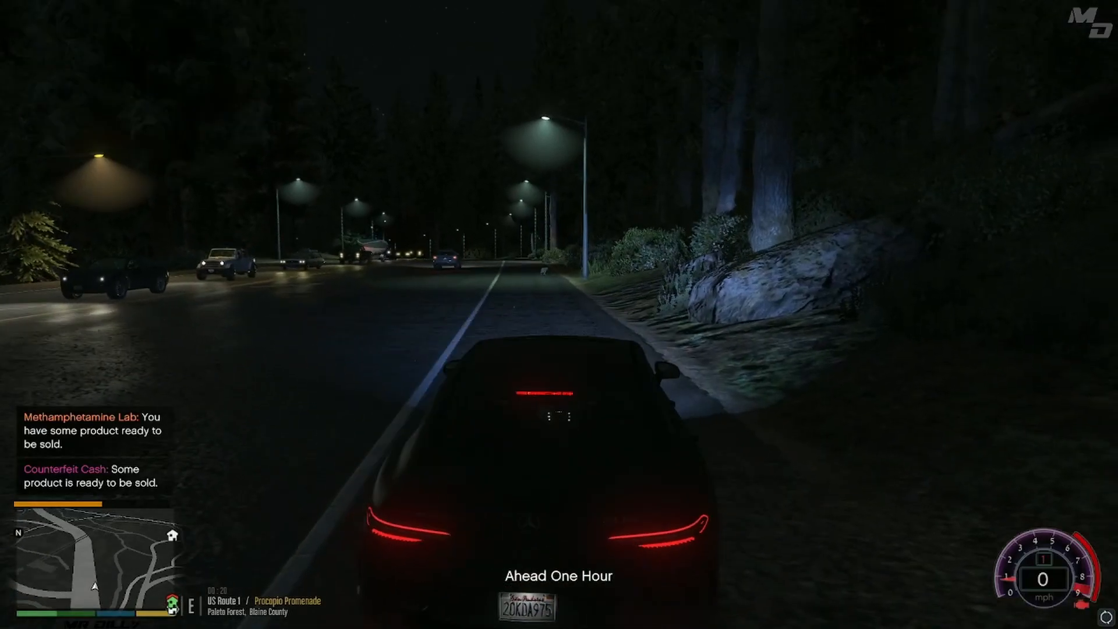
key("w")
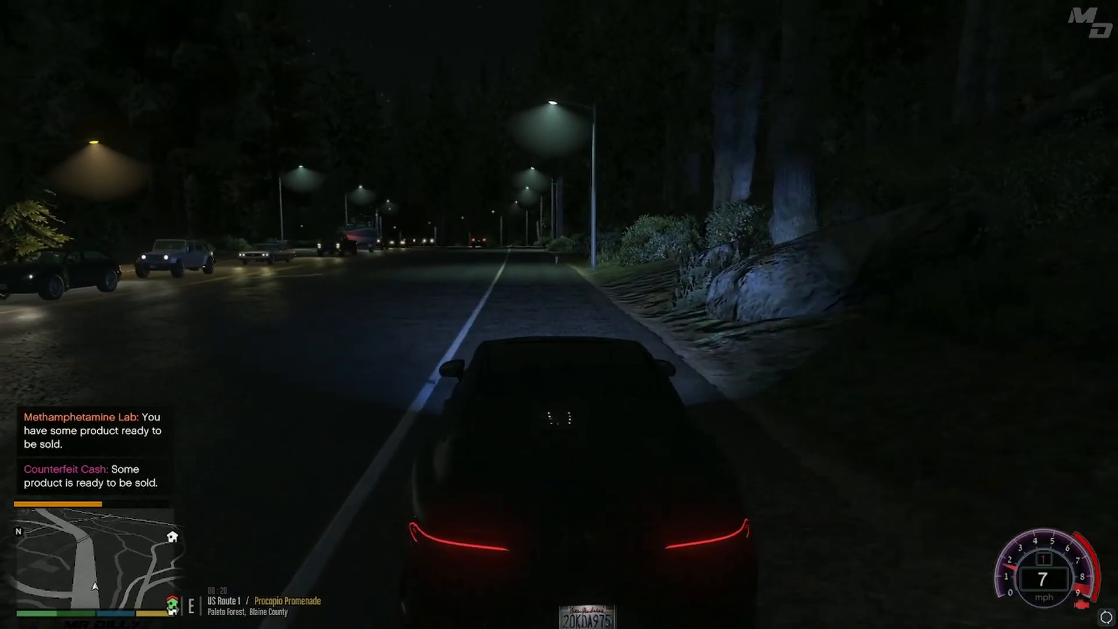
key("w")
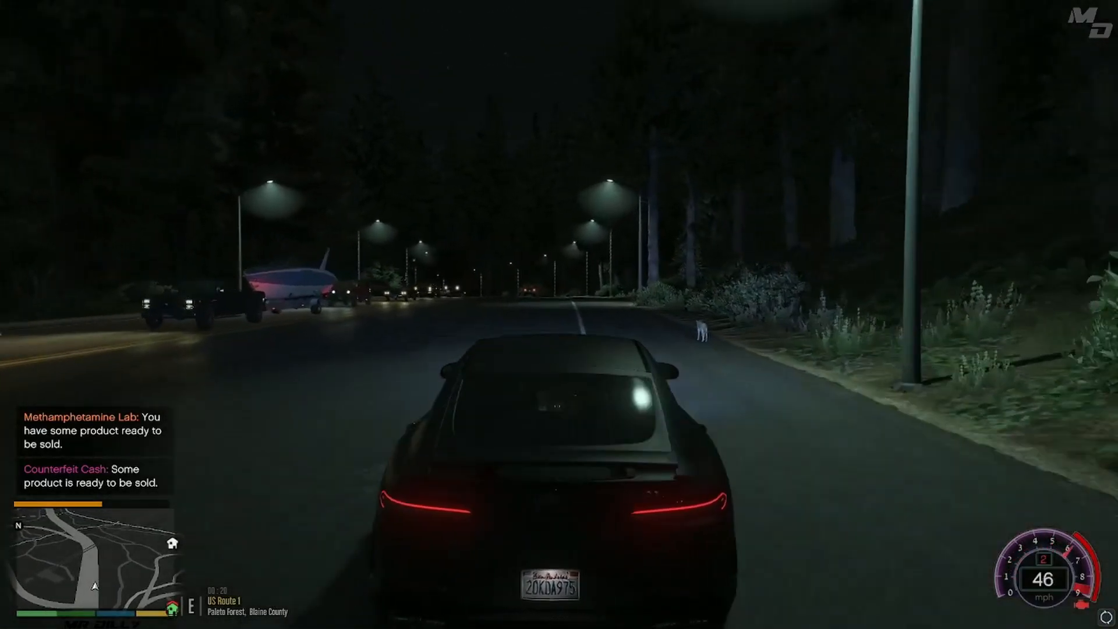
key("w")
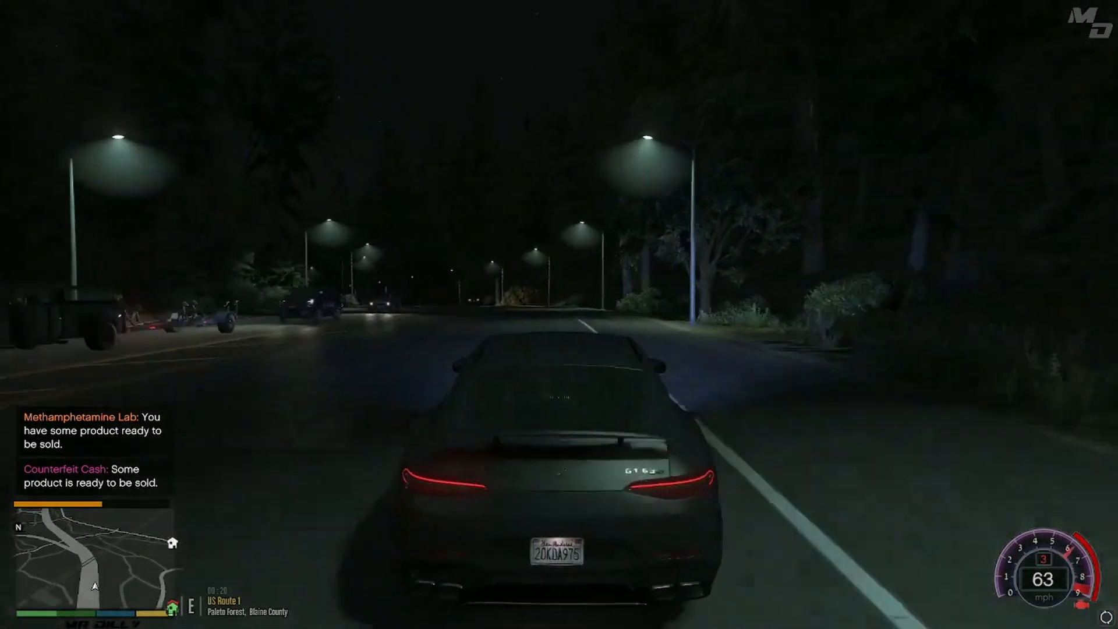
key("w")
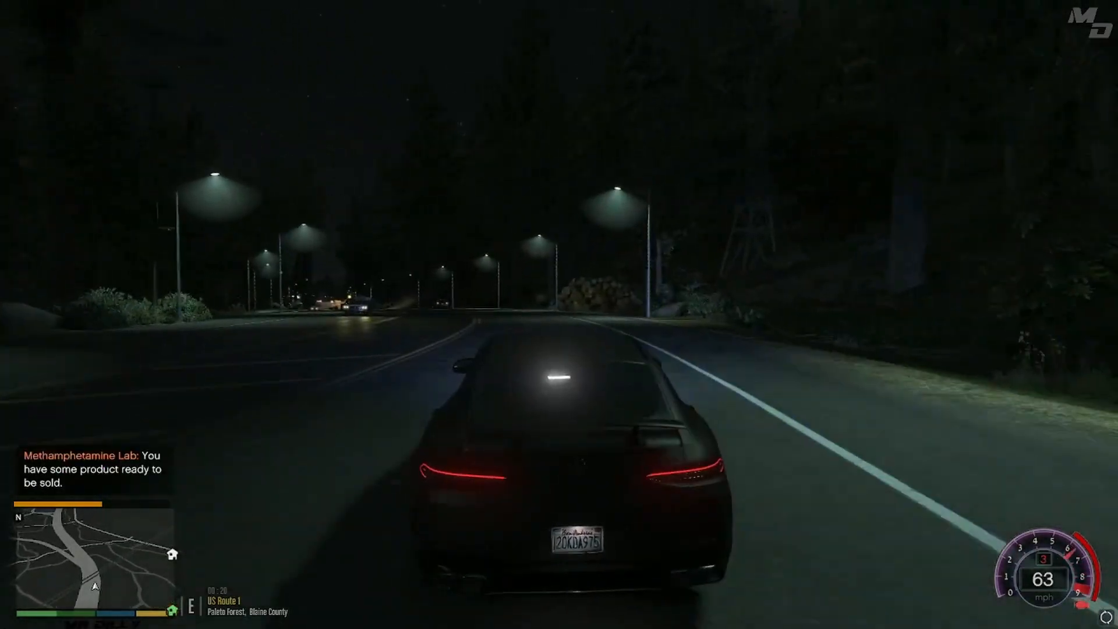
key("w")
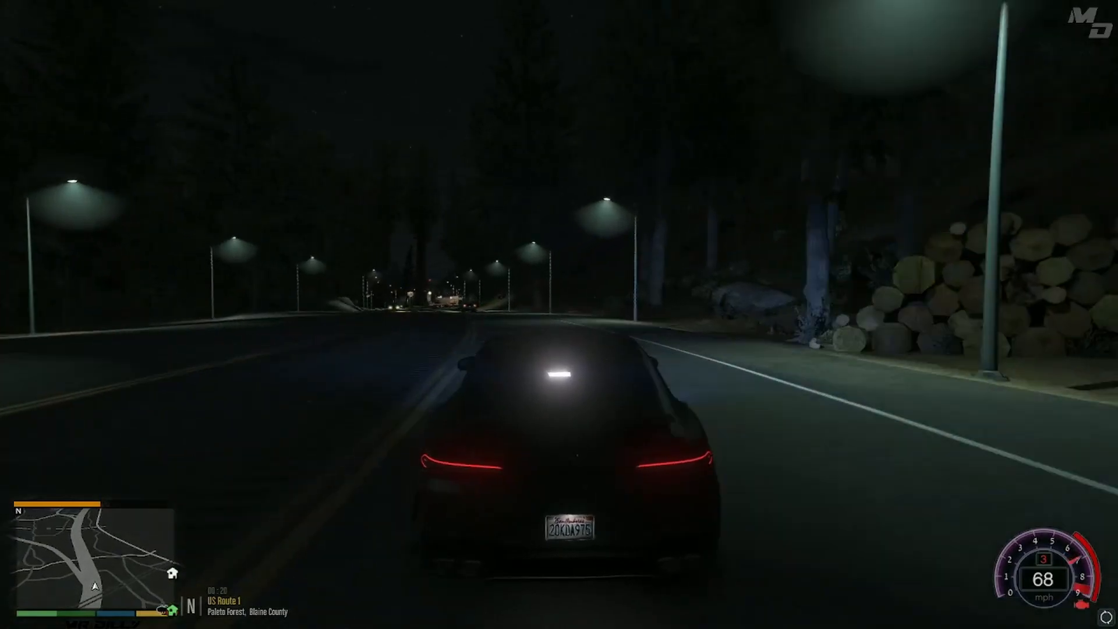
key("a")
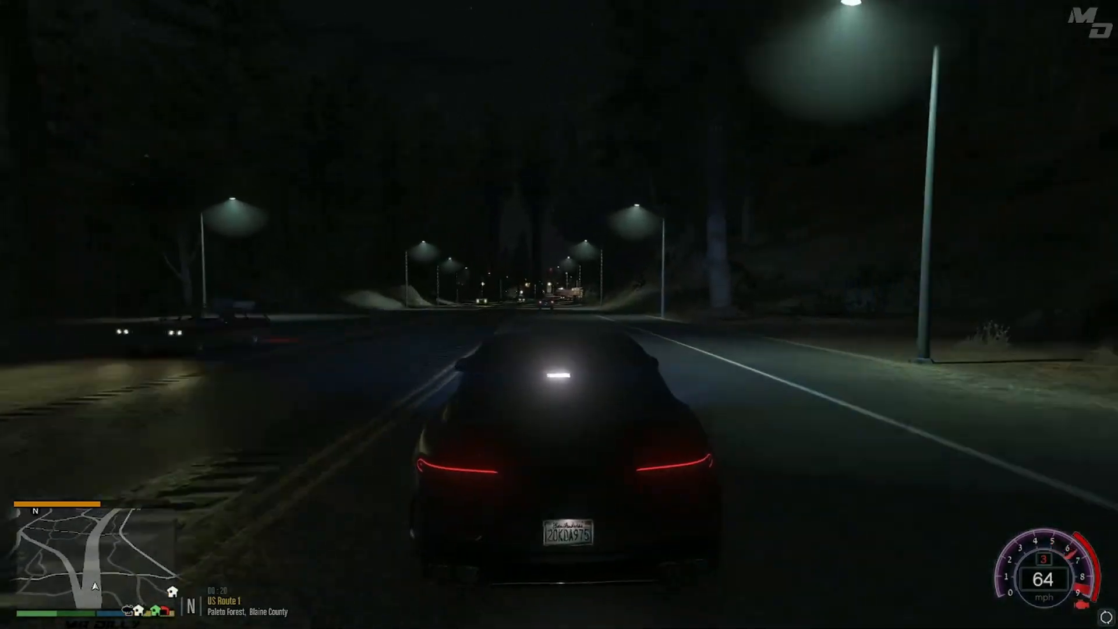
key("w")
key("w")
key("a")
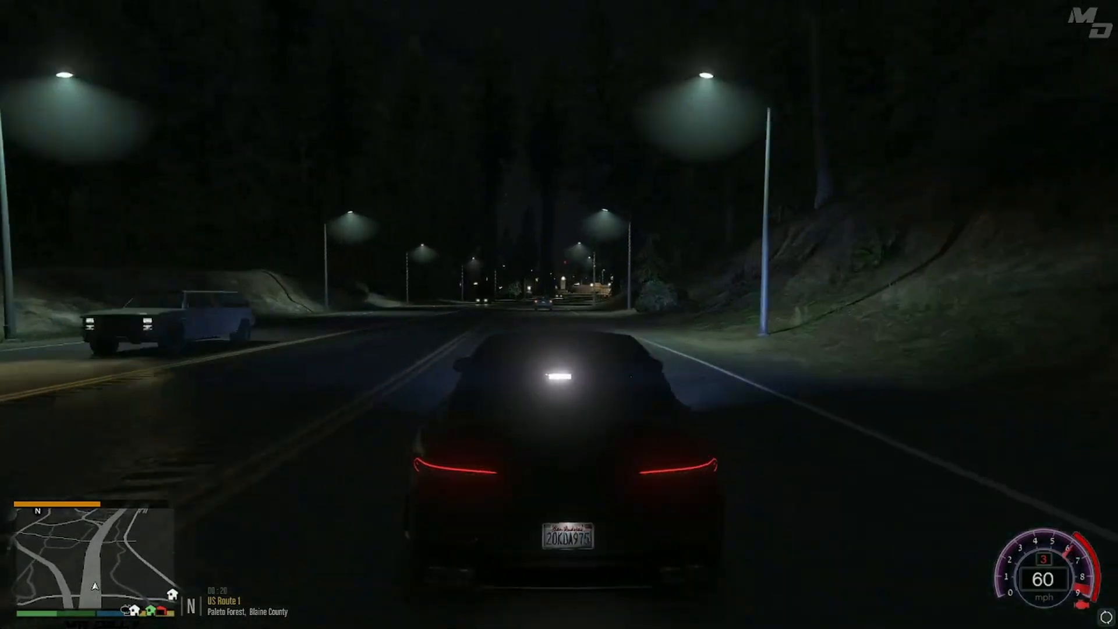
key("w")
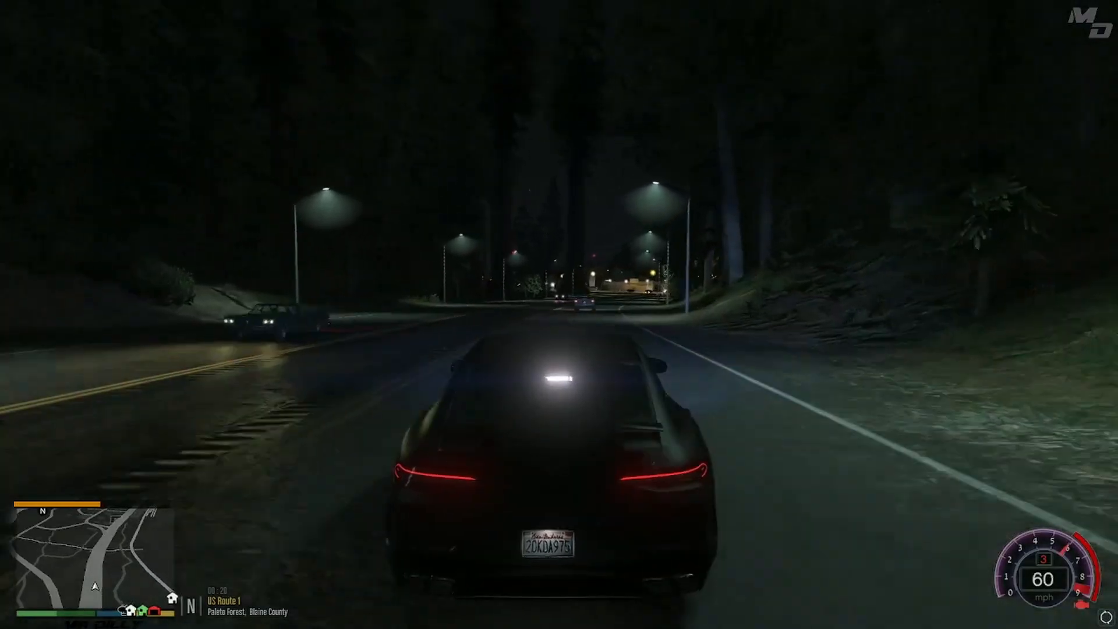
key("w")
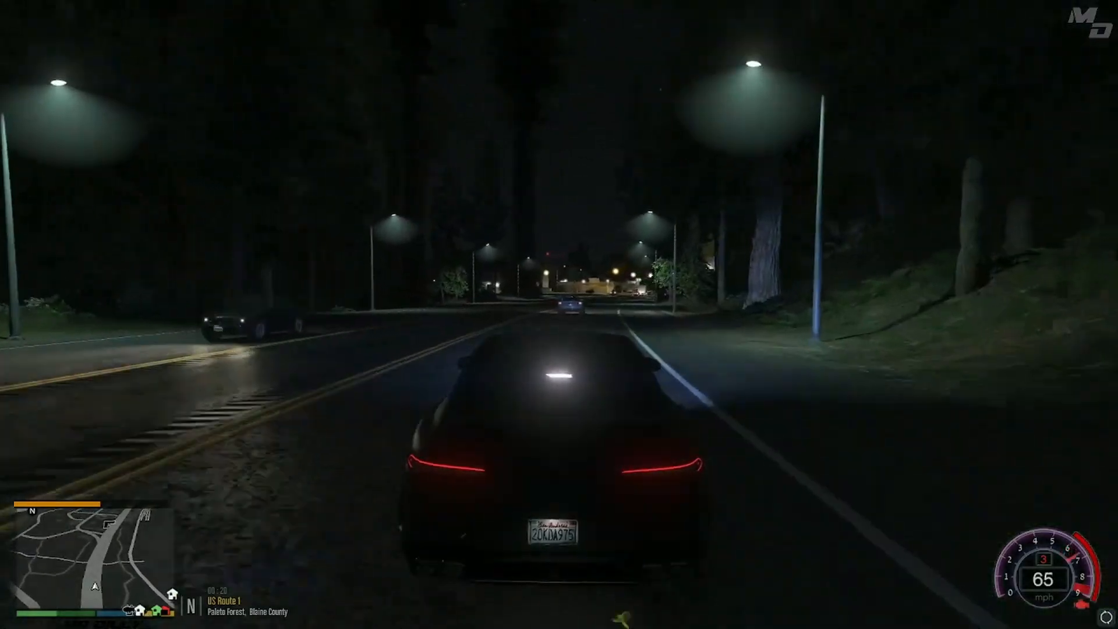
key("d")
key("w")
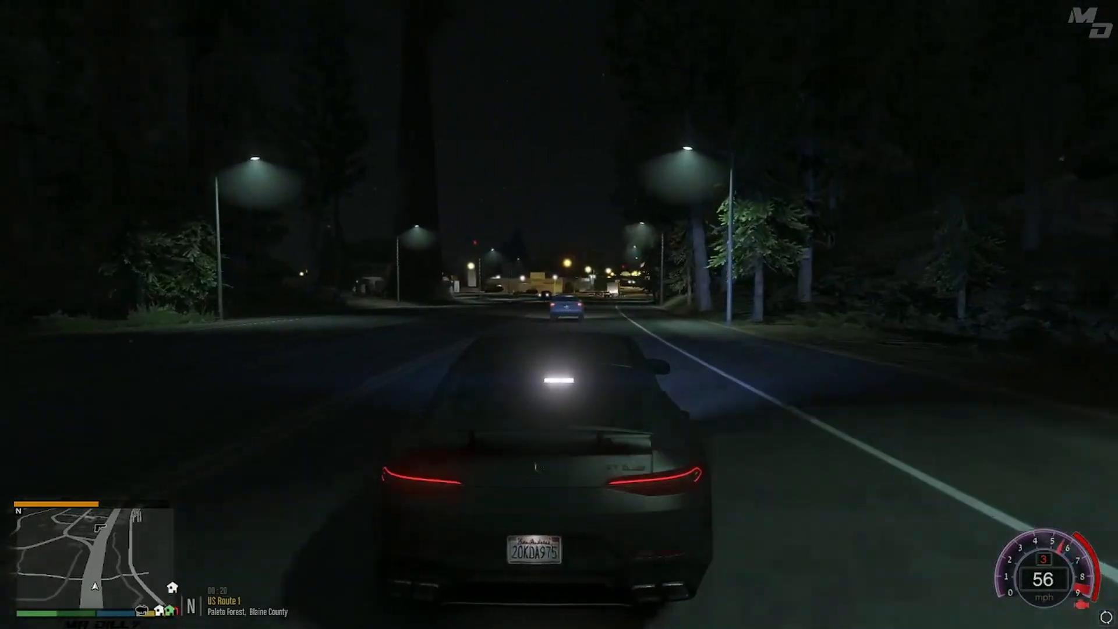
key("s")
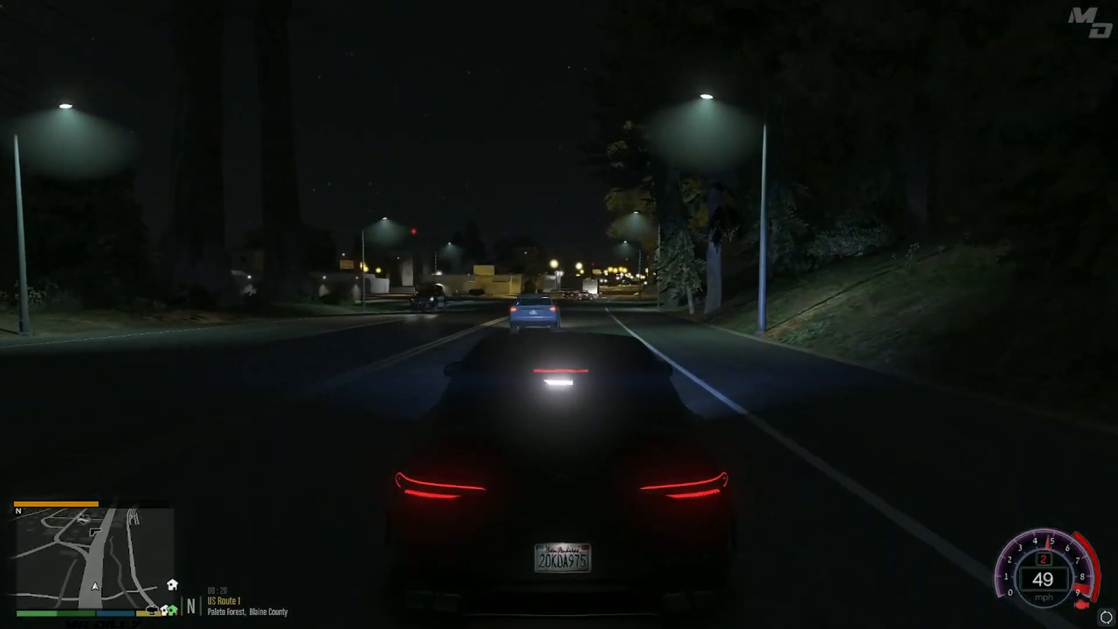
key("s")
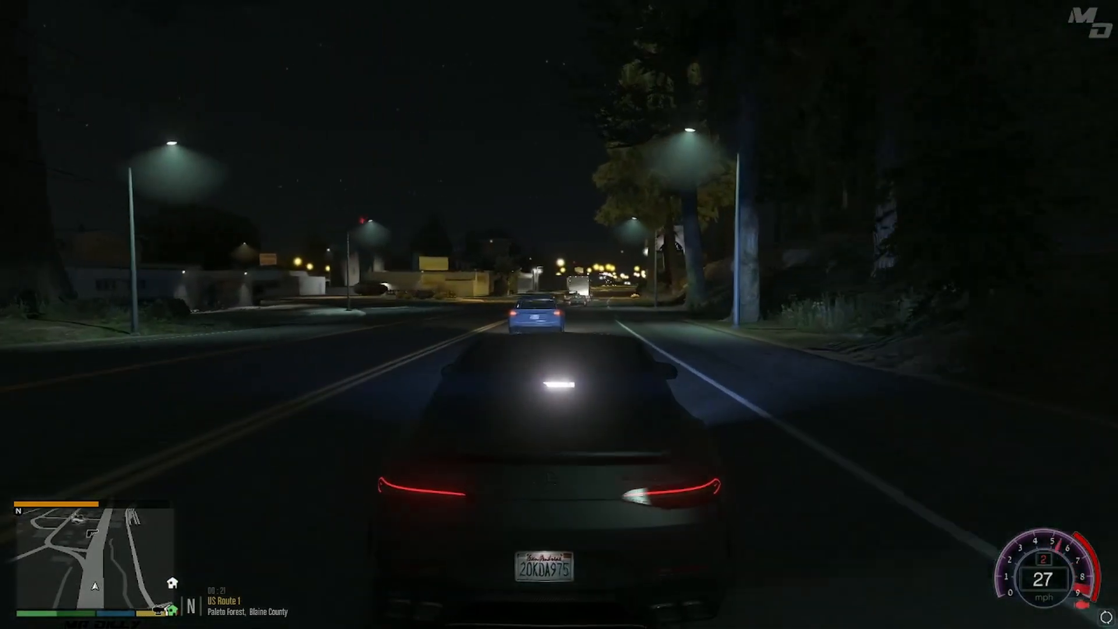
key("s")
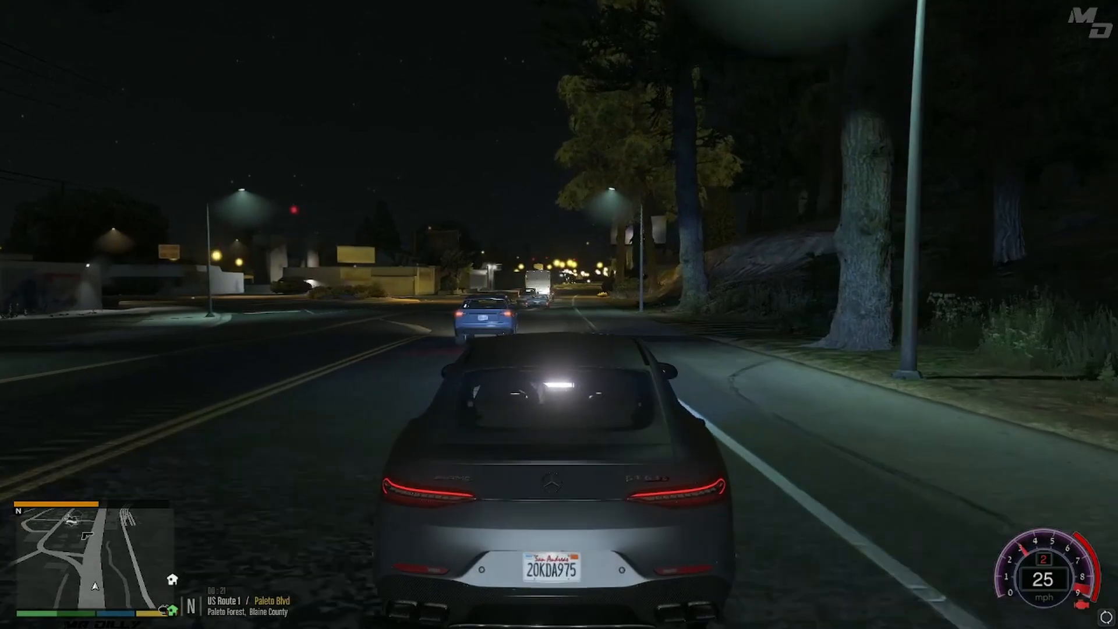
- Continue along Paleto Blvd into Paleto Bay to inspect the town's street lighting and roadside trees
key("w")
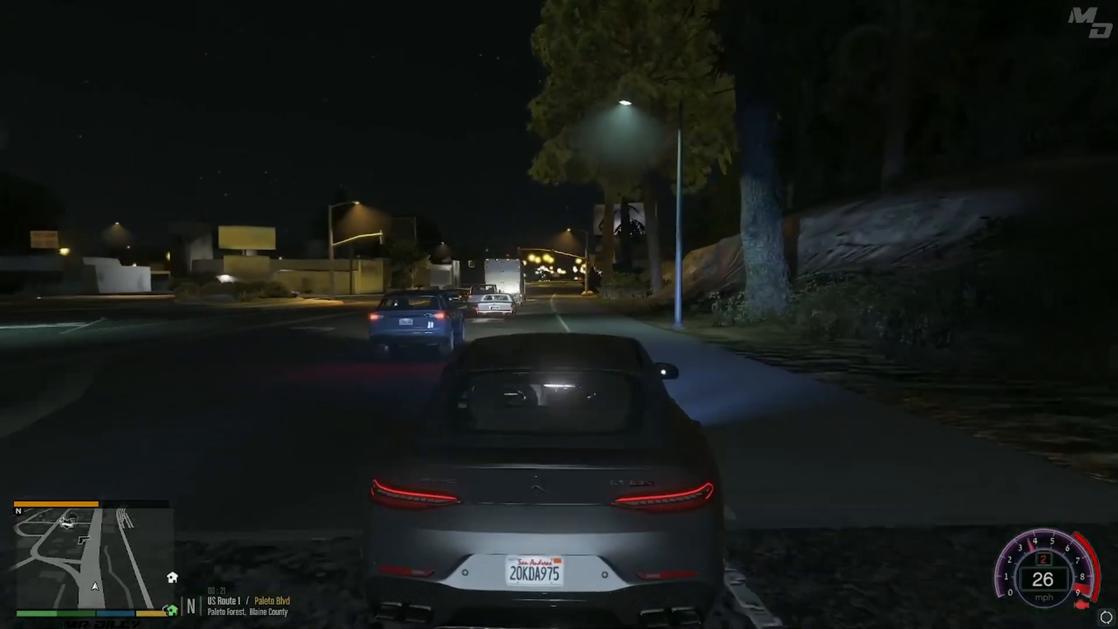
key("w")
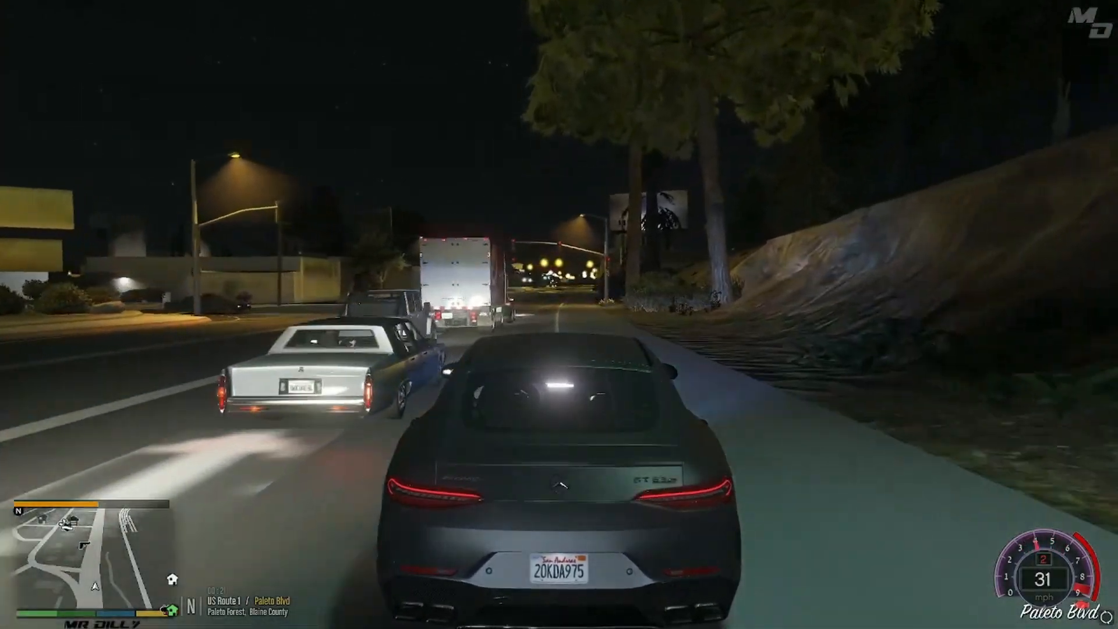
key("s")
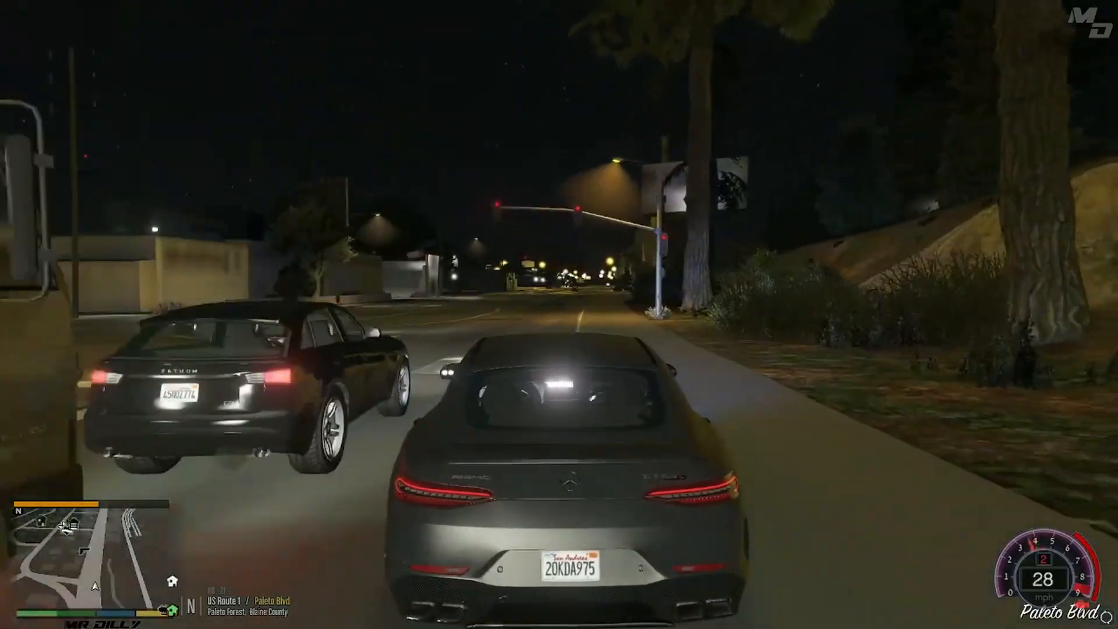
key("a")
key("s")
key("d")
key("w")
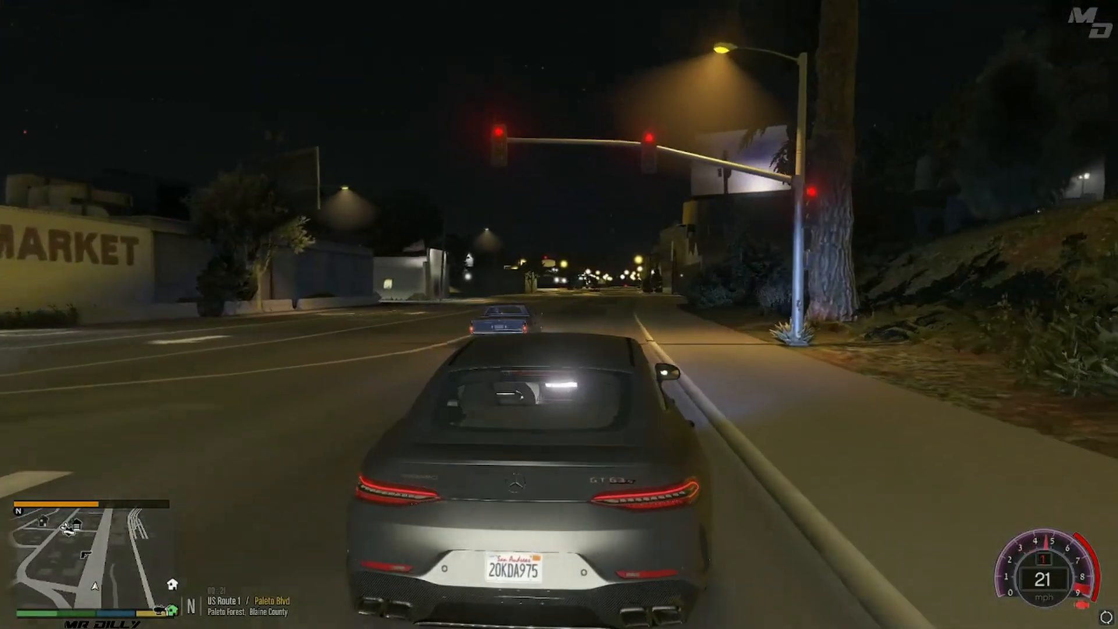
key("w")
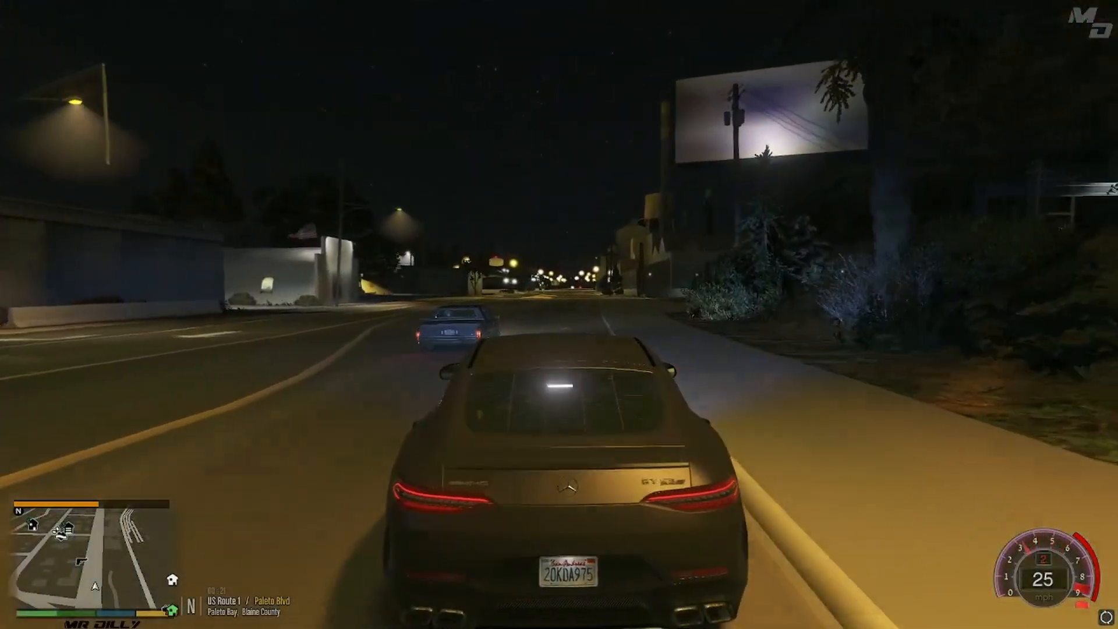
key("w")
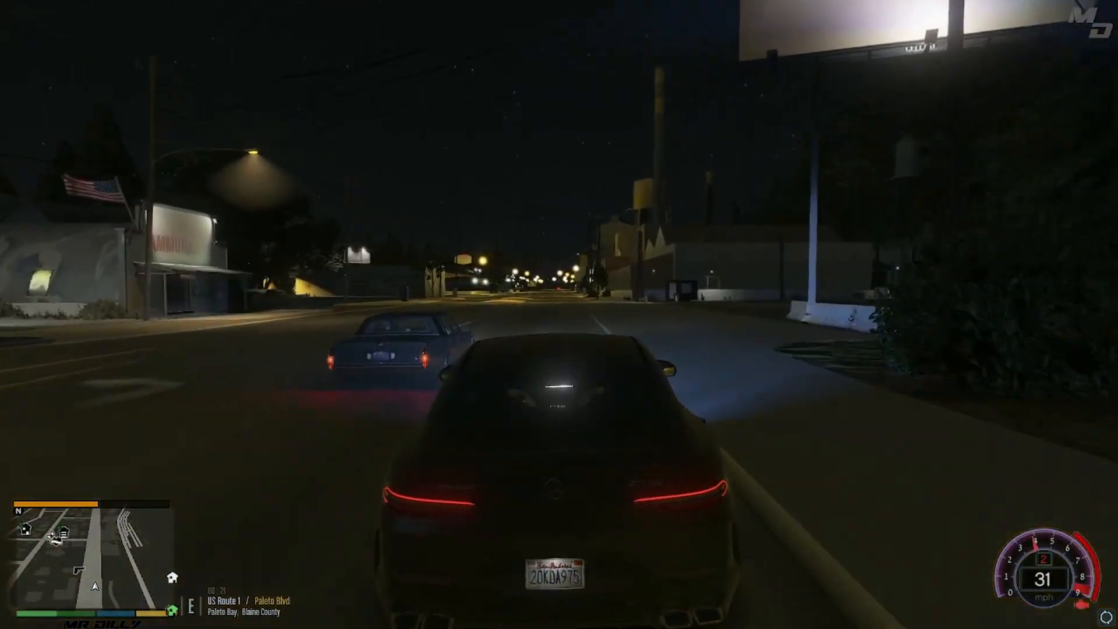
key("w")
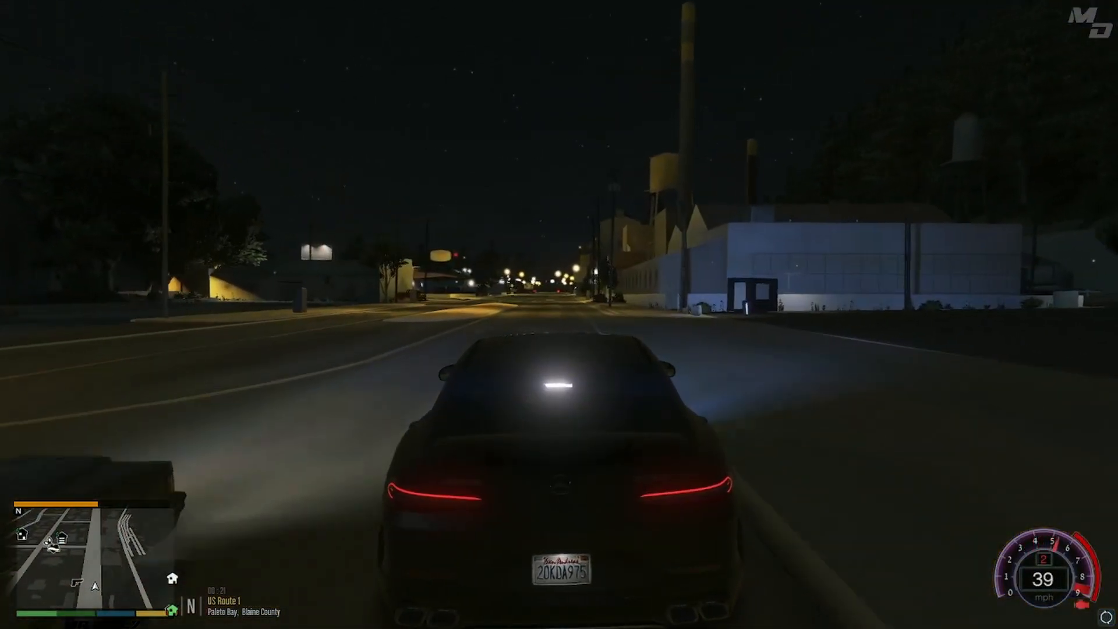
- Stop the car beside the warehouse in Paleto Bay and examine the surrounding street lights
key("d")
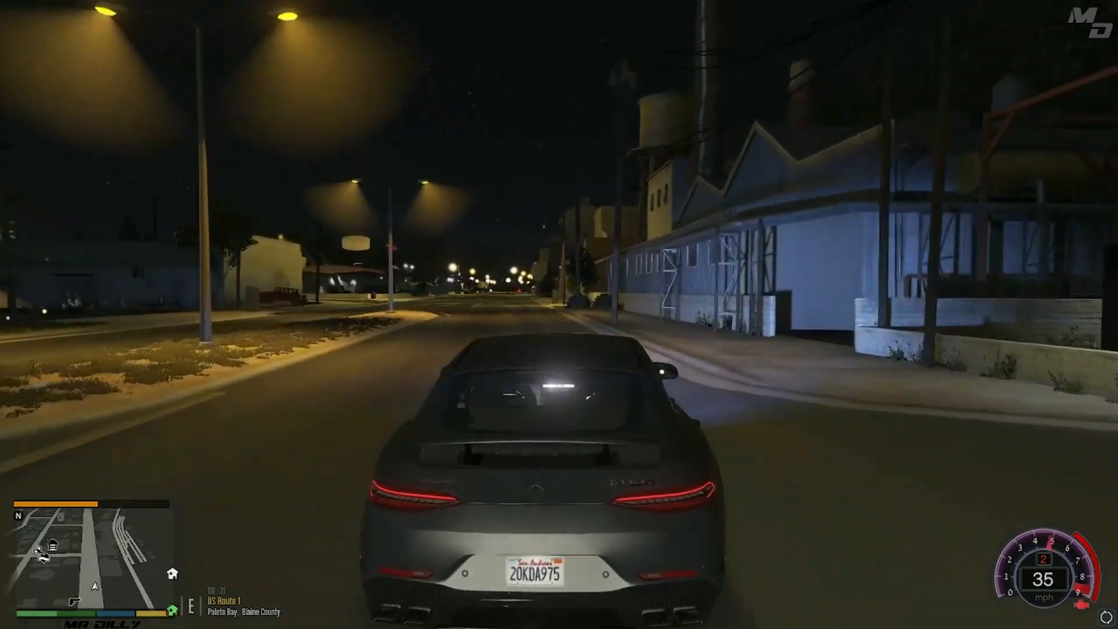
key("w")
key("s")
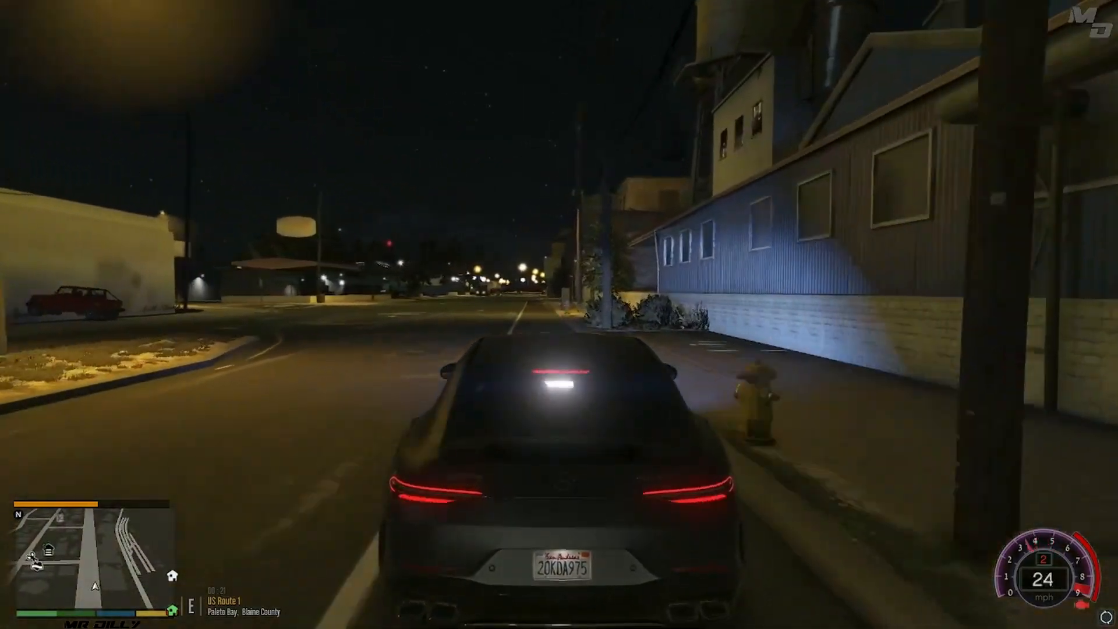
key("s")
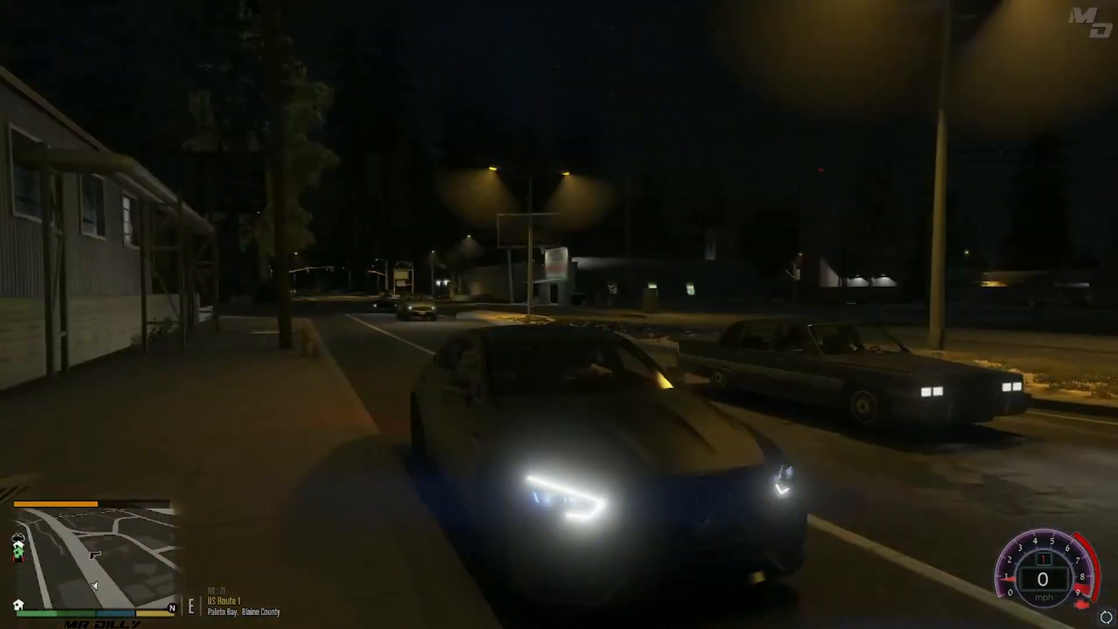
key("s")
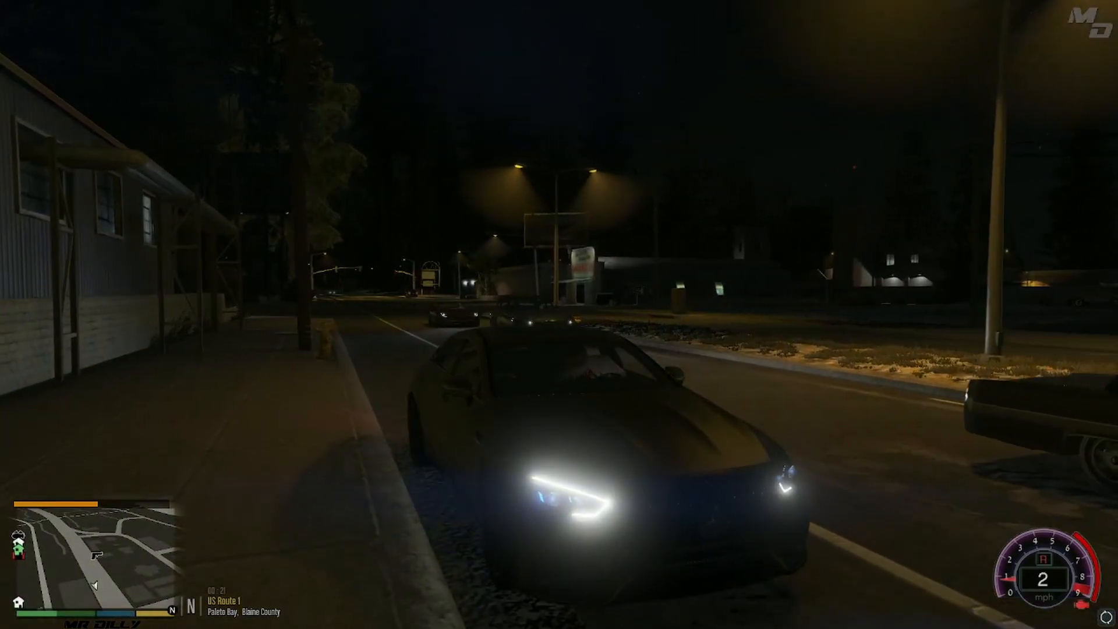
key("s")
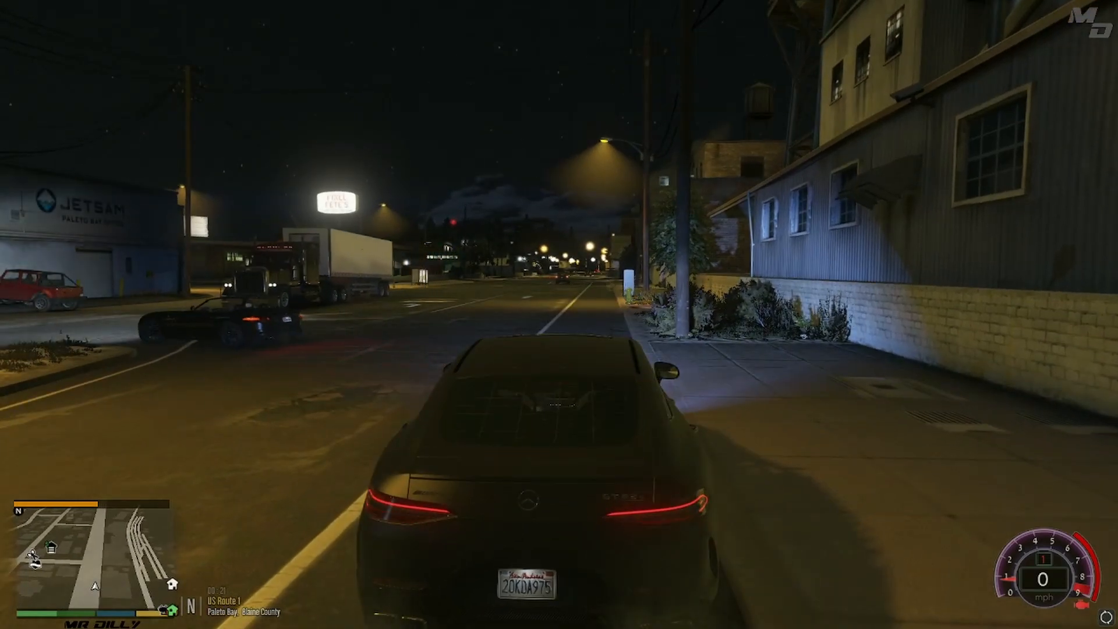
- Drive from the warehouse along US Route 1 past Duluoz Ave to view Paleto Bay's street lights and roadside trees at night
key("w")
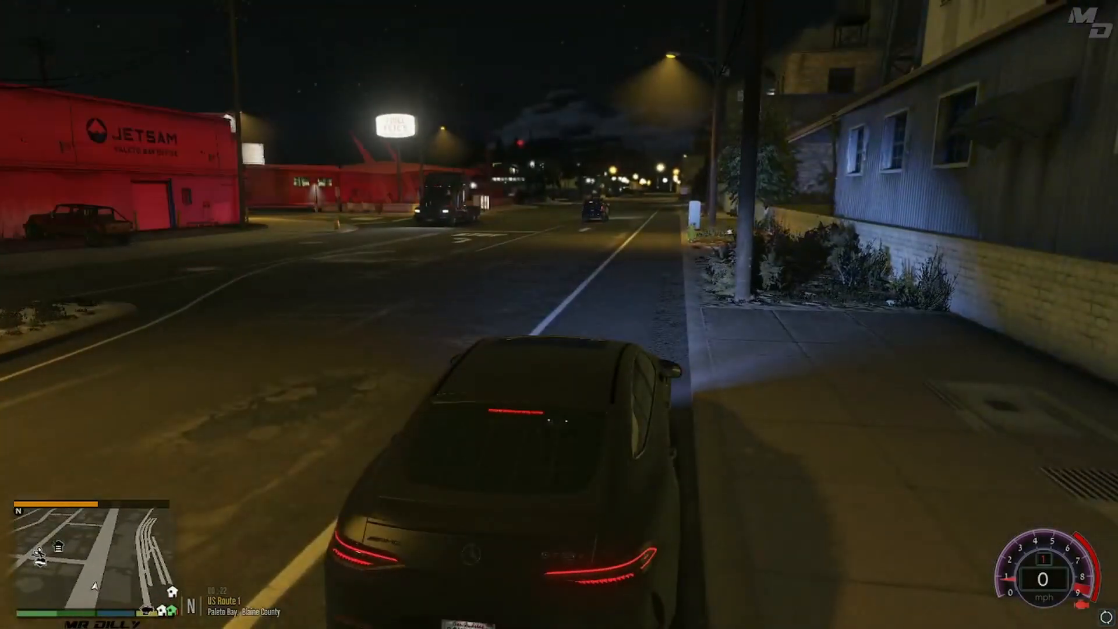
key("w")
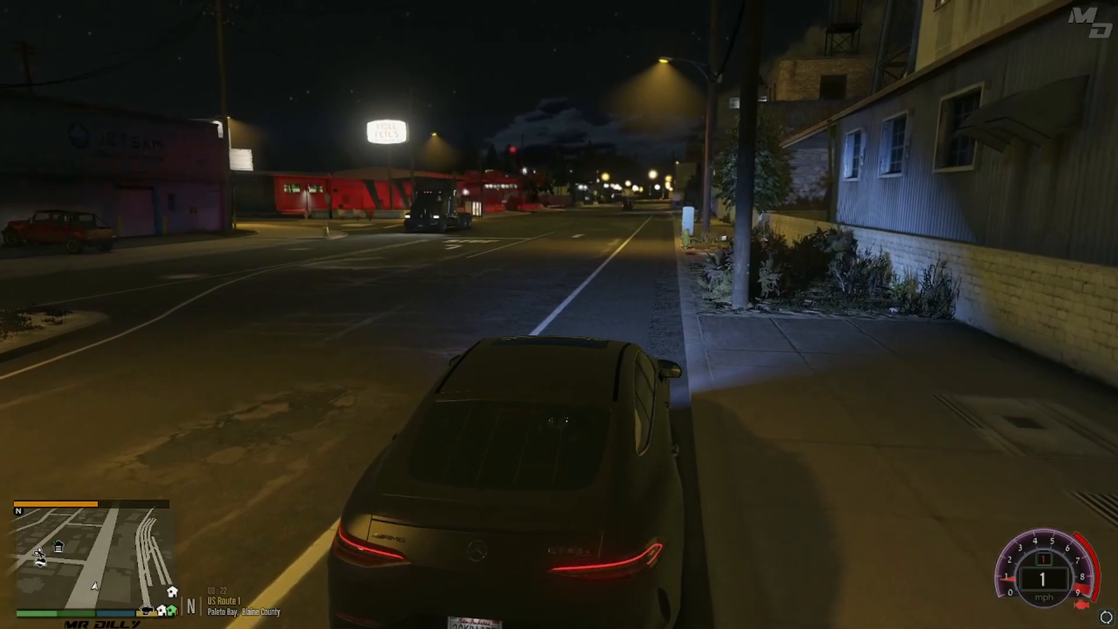
key("w")
key("w")
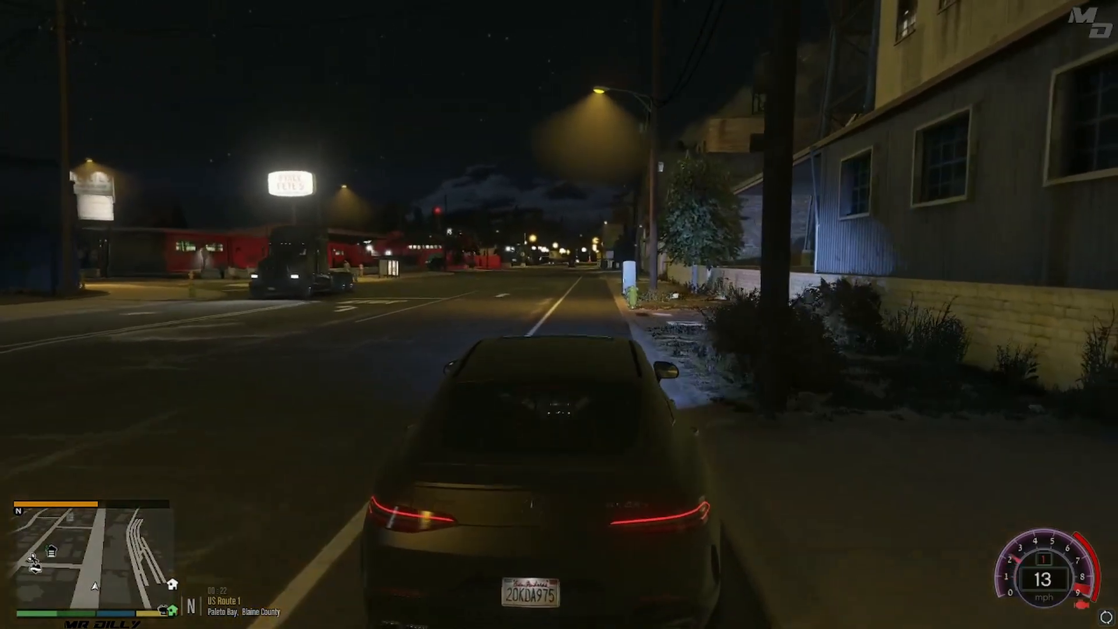
key("w")
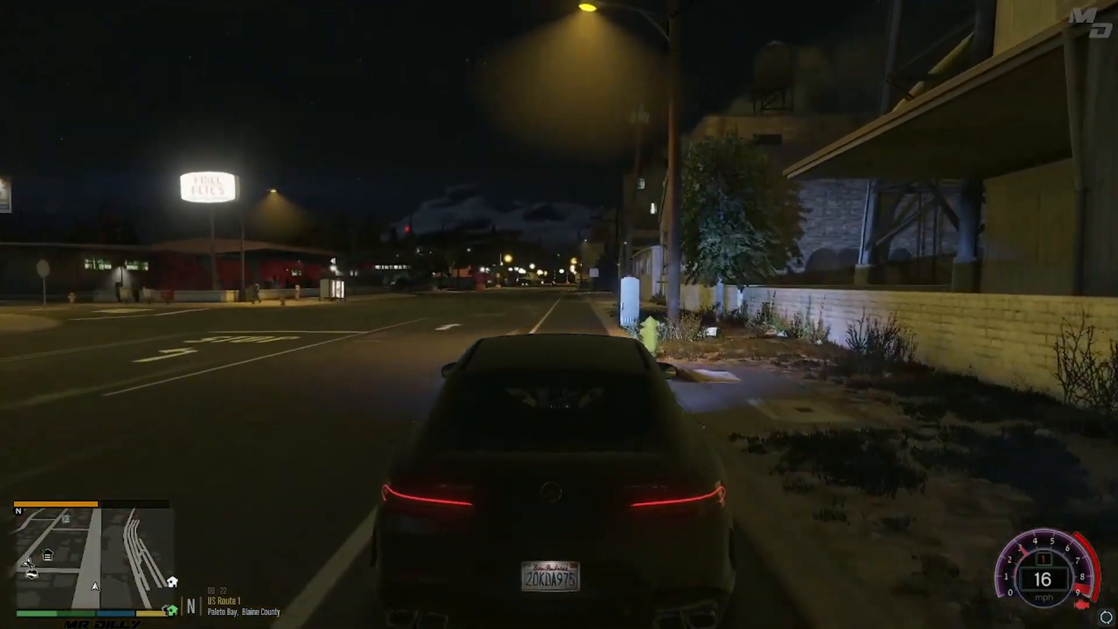
key("w")
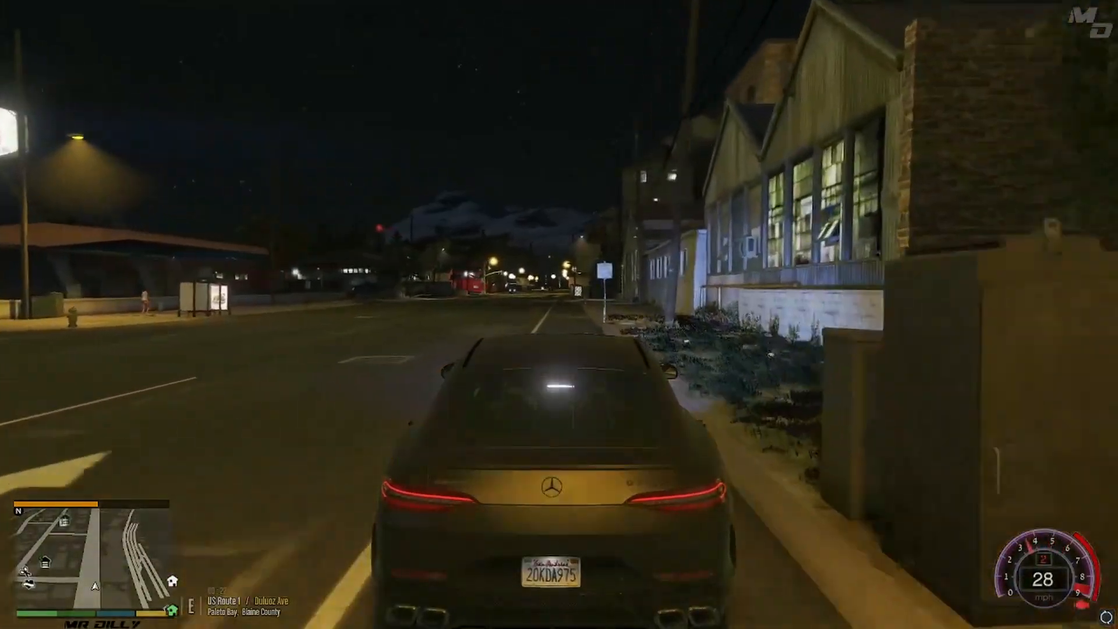
key("w")
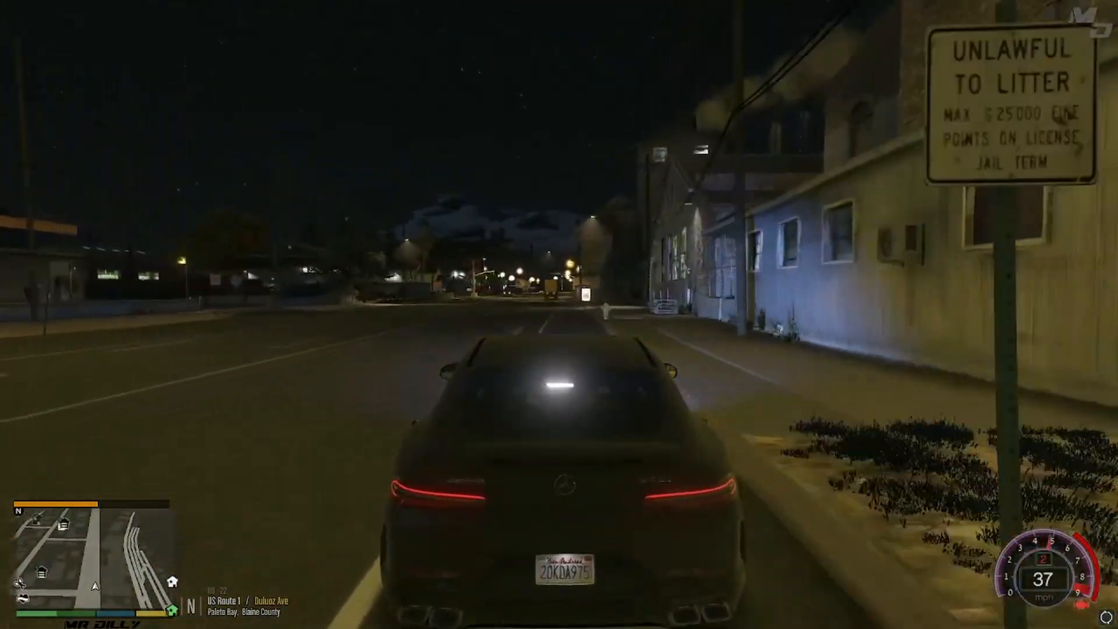
key("w")
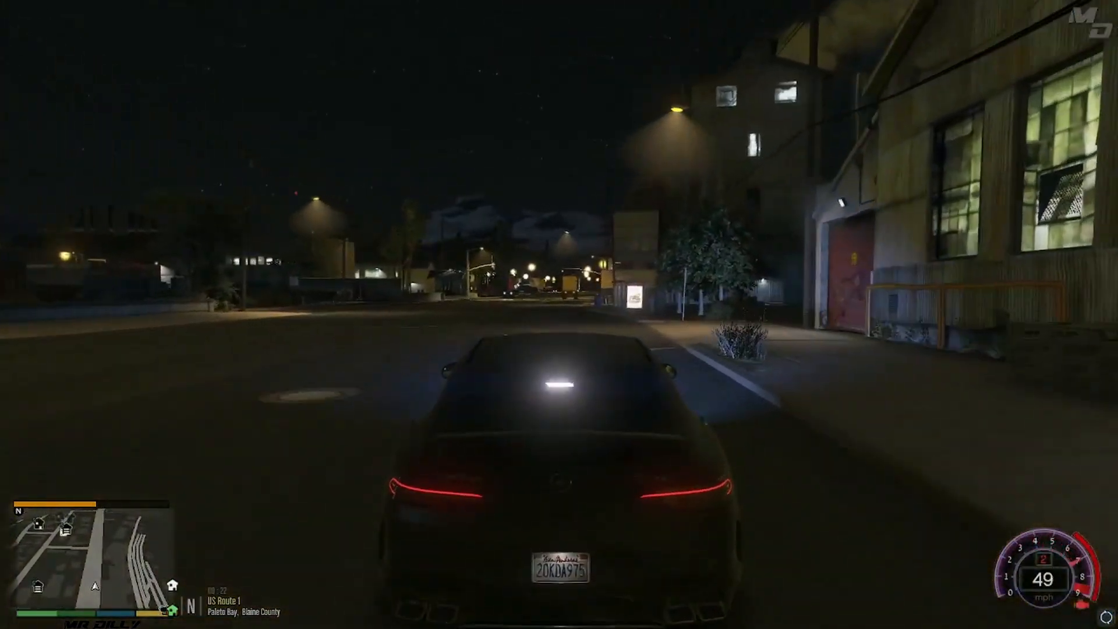
key("w")
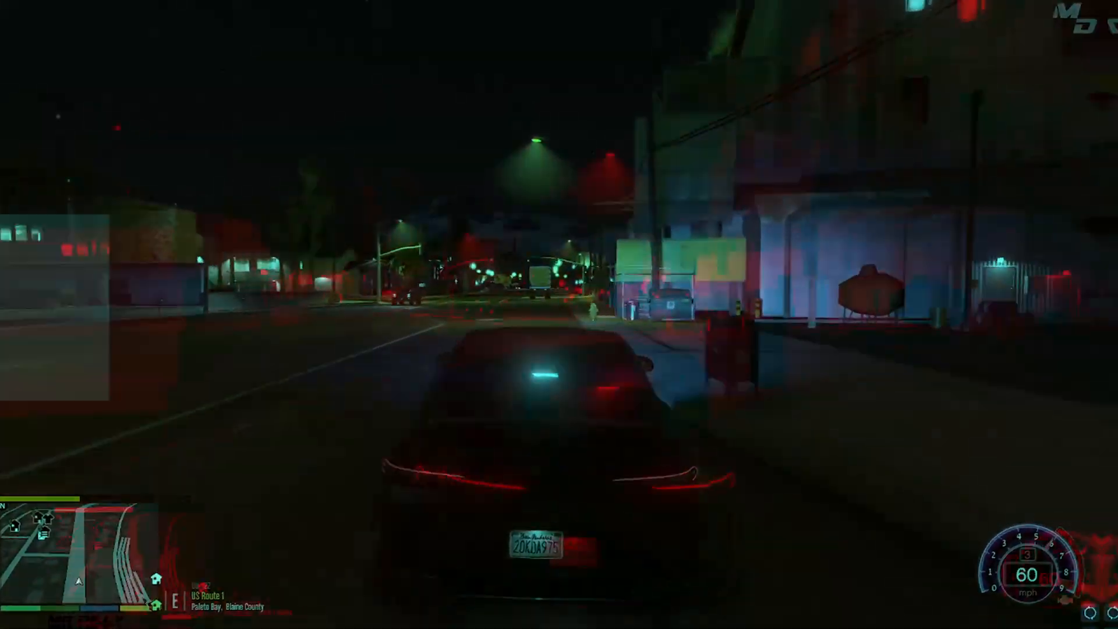